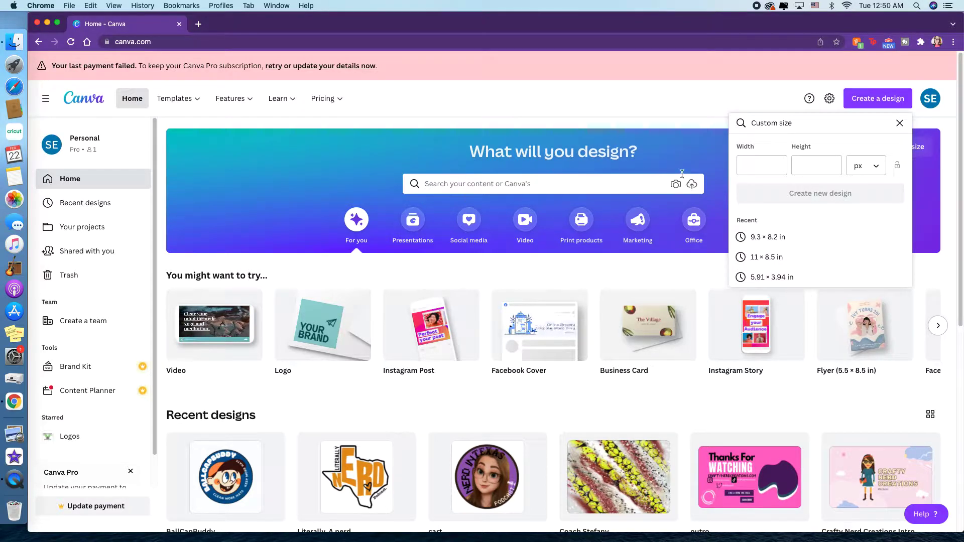
# Step: Create a new custom-size design 9.3 in wide and 8.2 in high
pyautogui.click(874, 166)
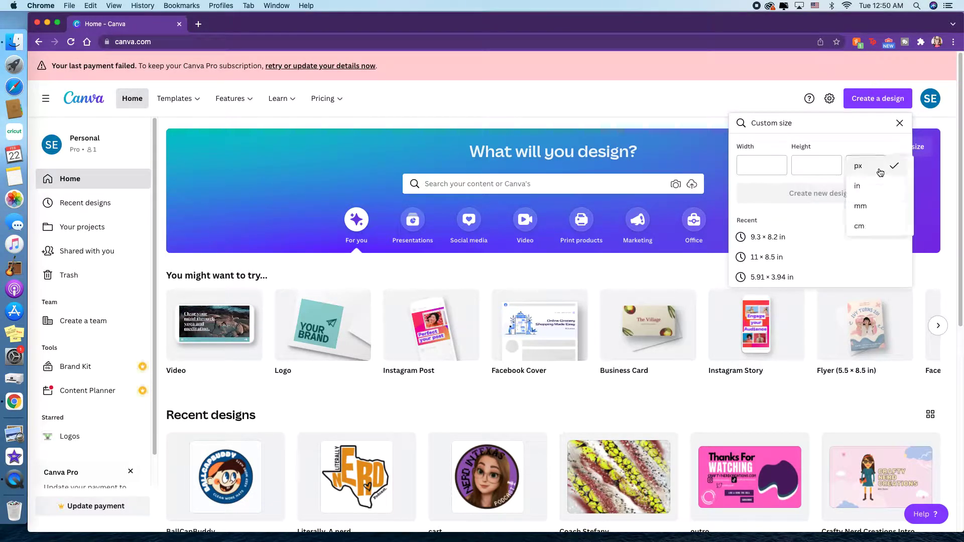
pyautogui.click(867, 190)
pyautogui.click(751, 164)
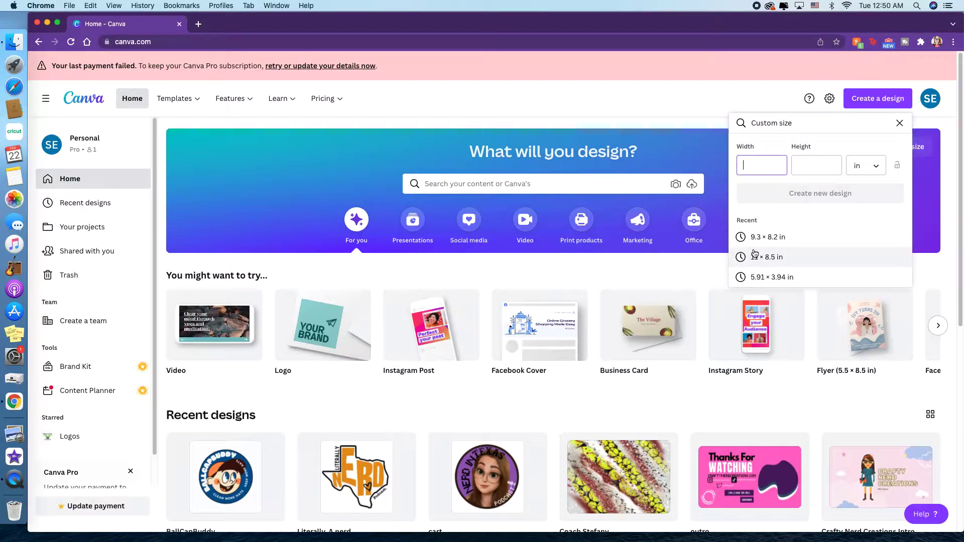
pyautogui.write('9.3')
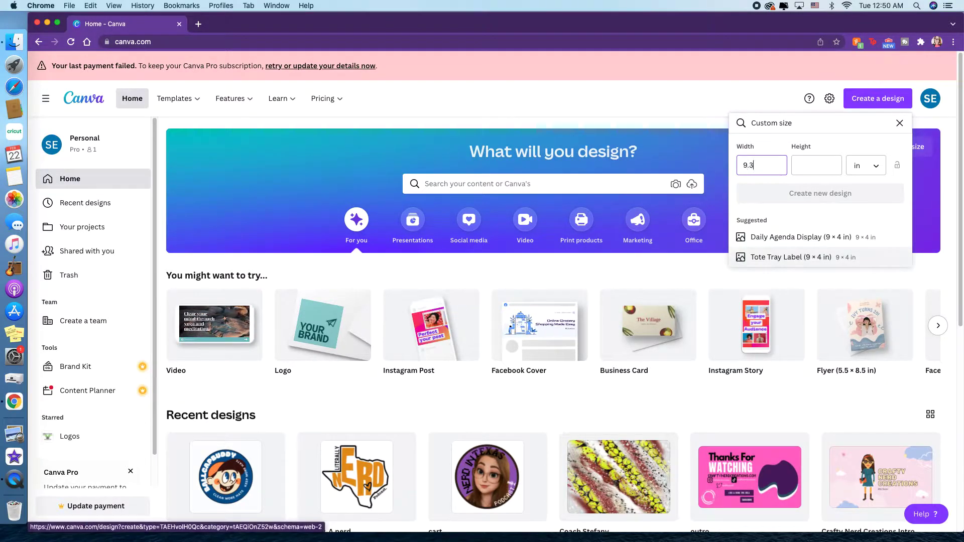
pyautogui.click(805, 167)
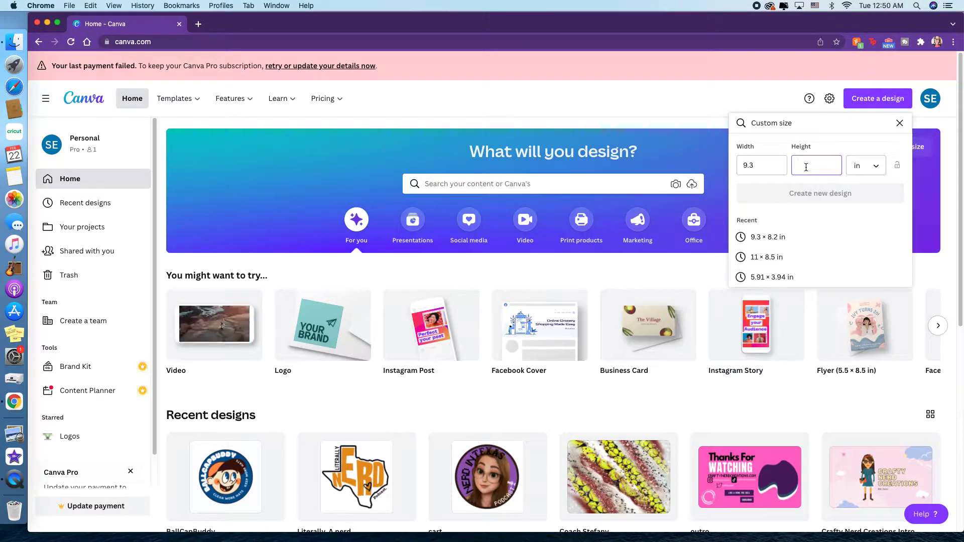
pyautogui.write('8.2')
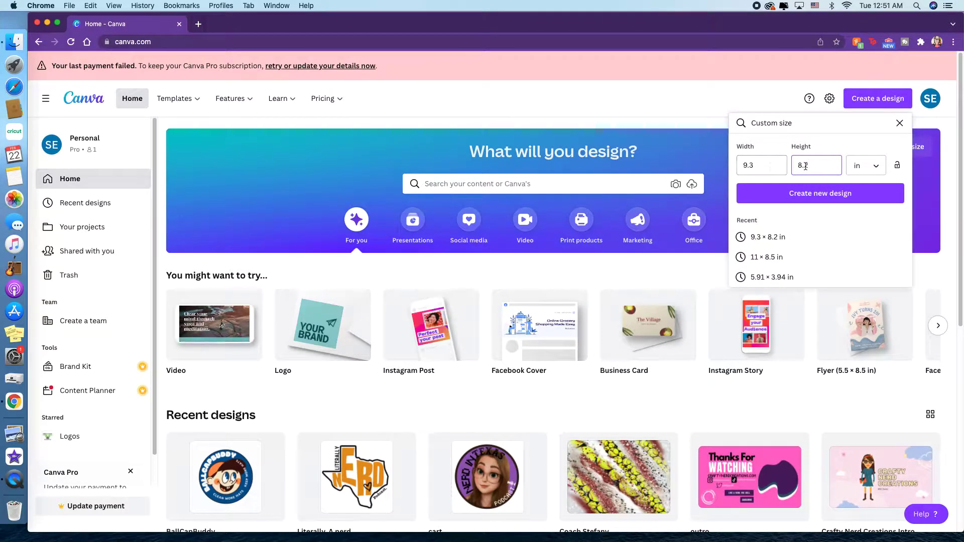
pyautogui.click(838, 200)
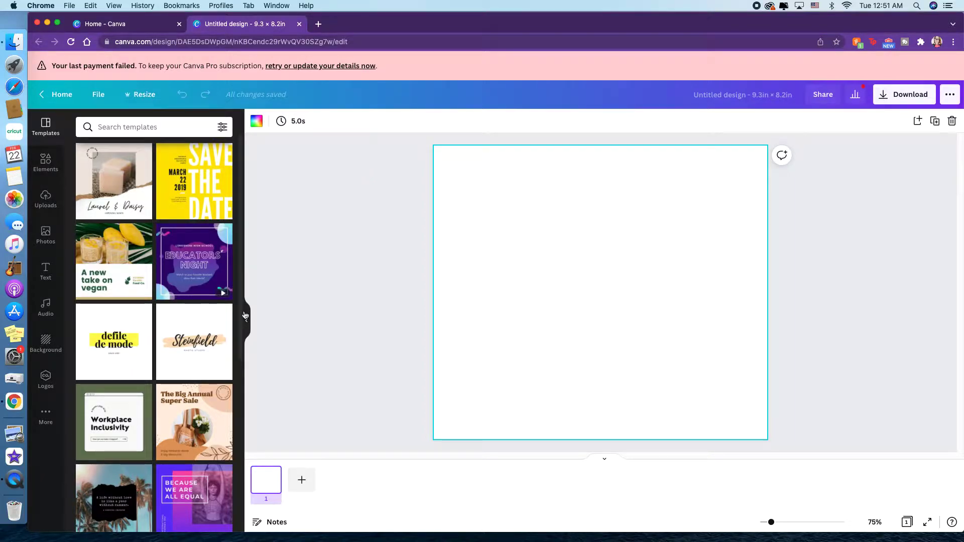
# Step: Set the page background to the recently used light-to-dark green gradient
pyautogui.click(50, 346)
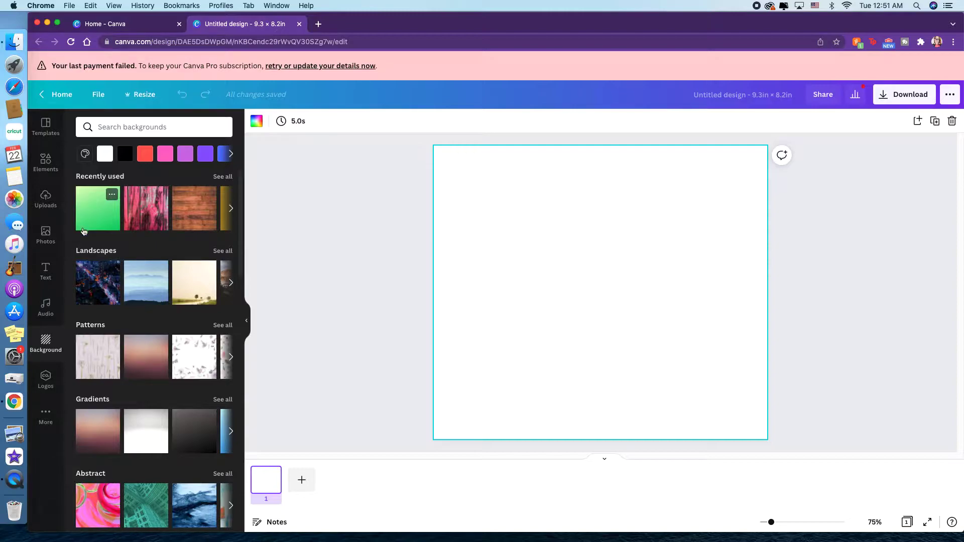
pyautogui.click(97, 226)
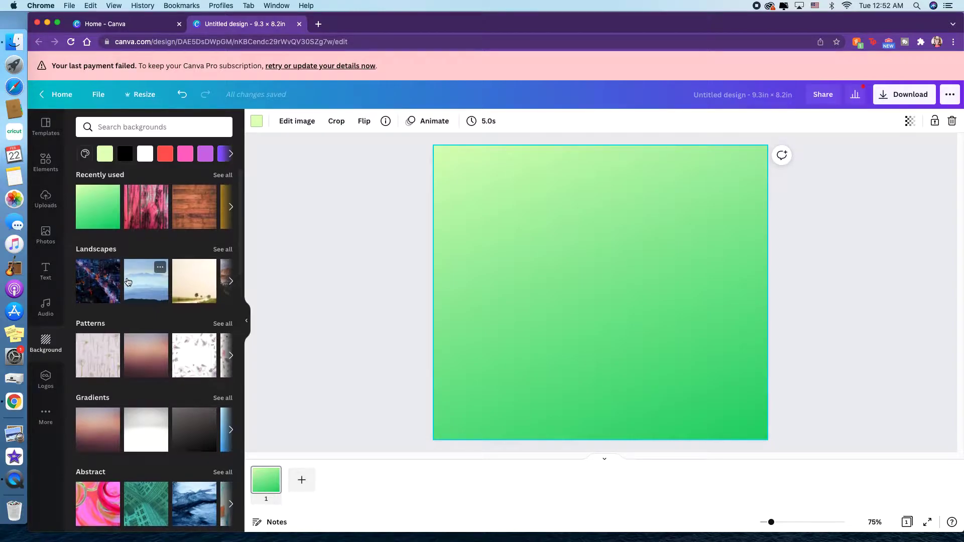
# Step: Look through the other background categories, including Flowers, Nature and the full list of results
pyautogui.scroll(-3, 129, 282)
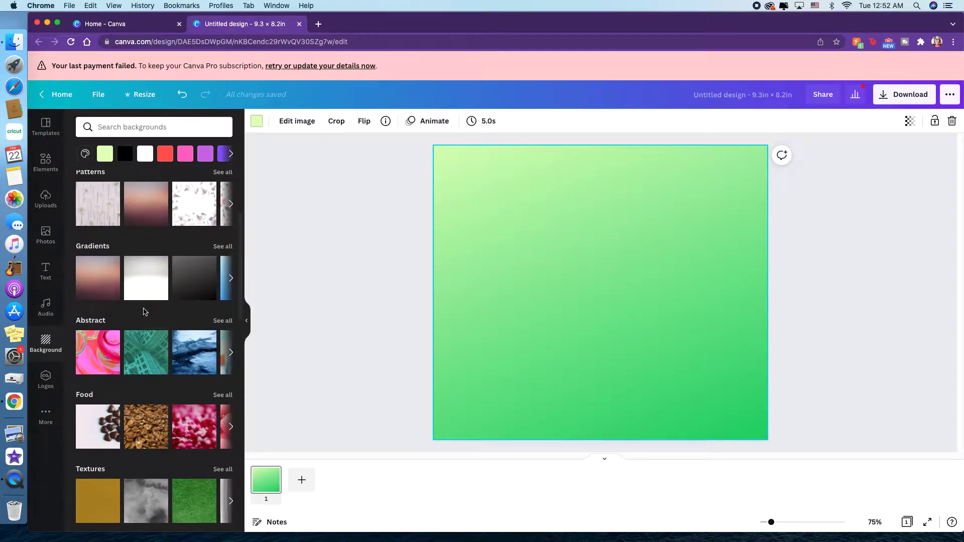
pyautogui.scroll(-3, 171, 306)
pyautogui.scroll(-3, 202, 301)
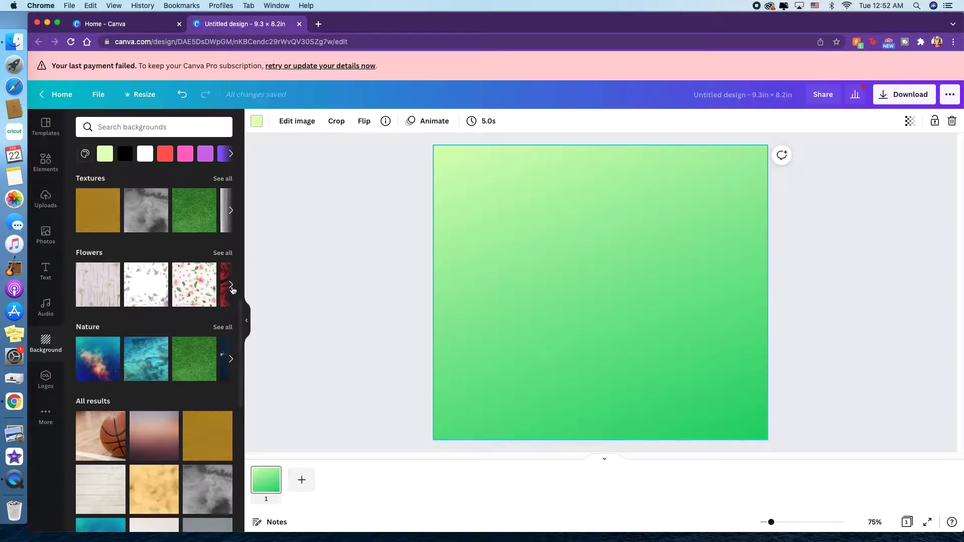
pyautogui.click(232, 285)
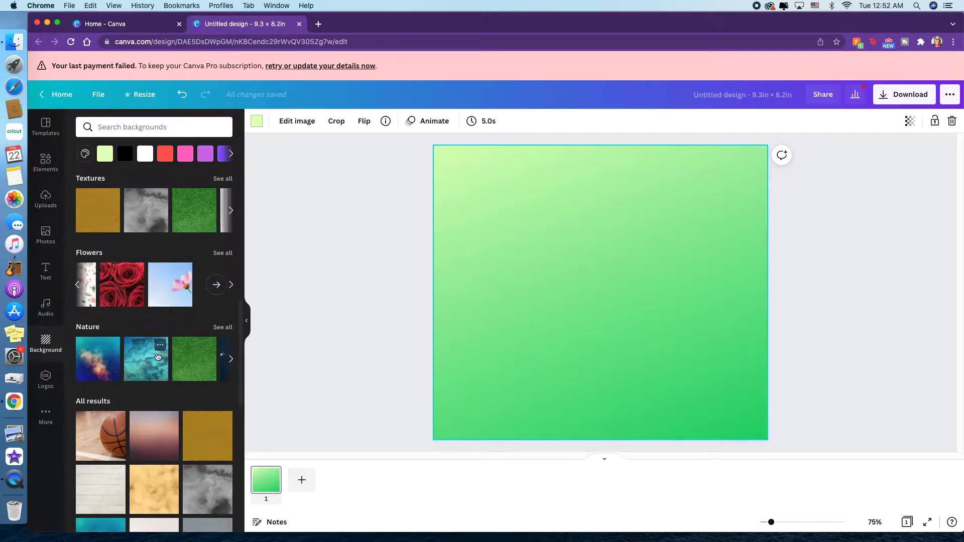
pyautogui.scroll(-4, 158, 357)
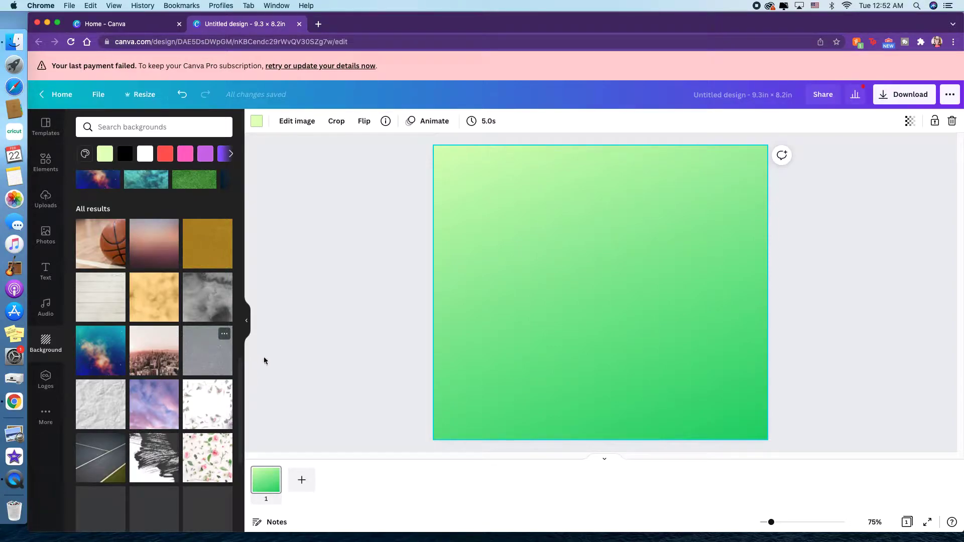
pyautogui.scroll(-4, 197, 442)
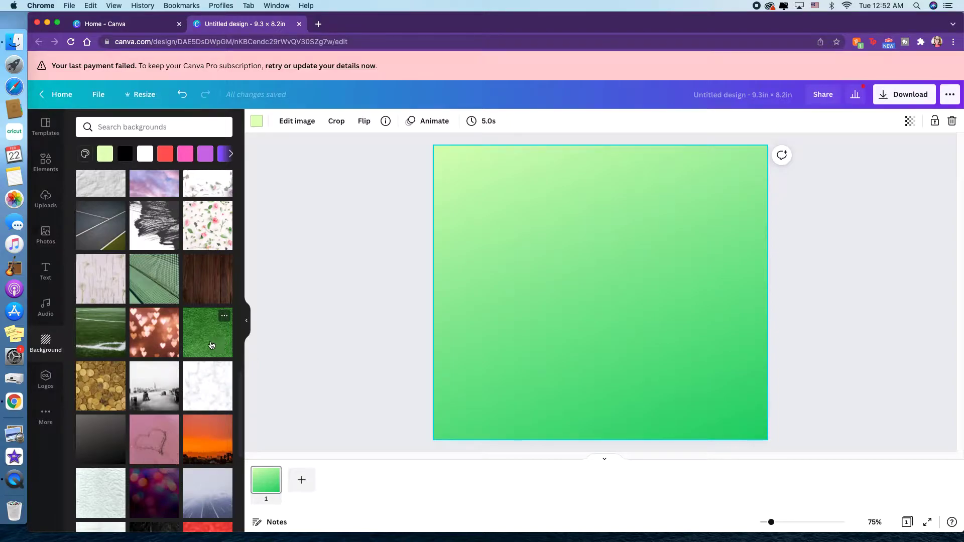
pyautogui.scroll(10, 163, 396)
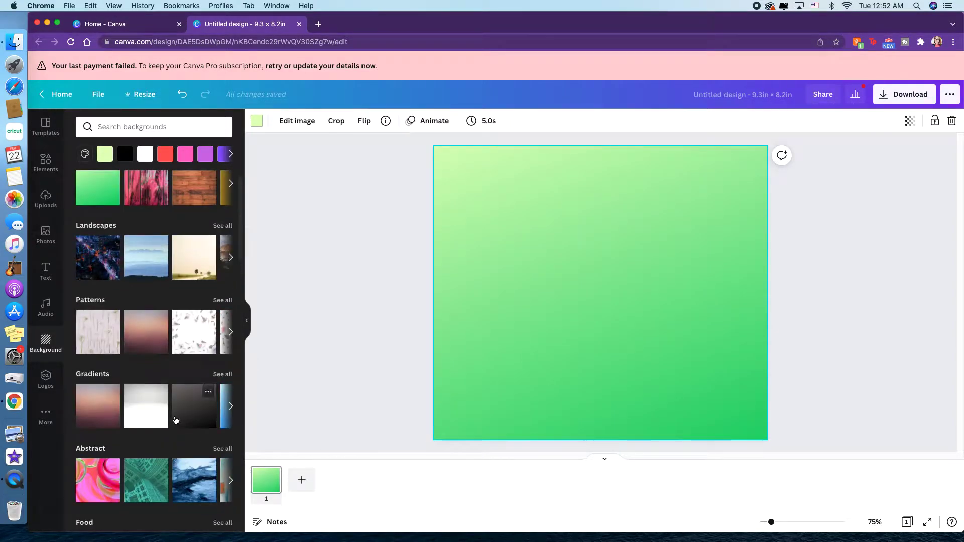
pyautogui.scroll(1, 175, 420)
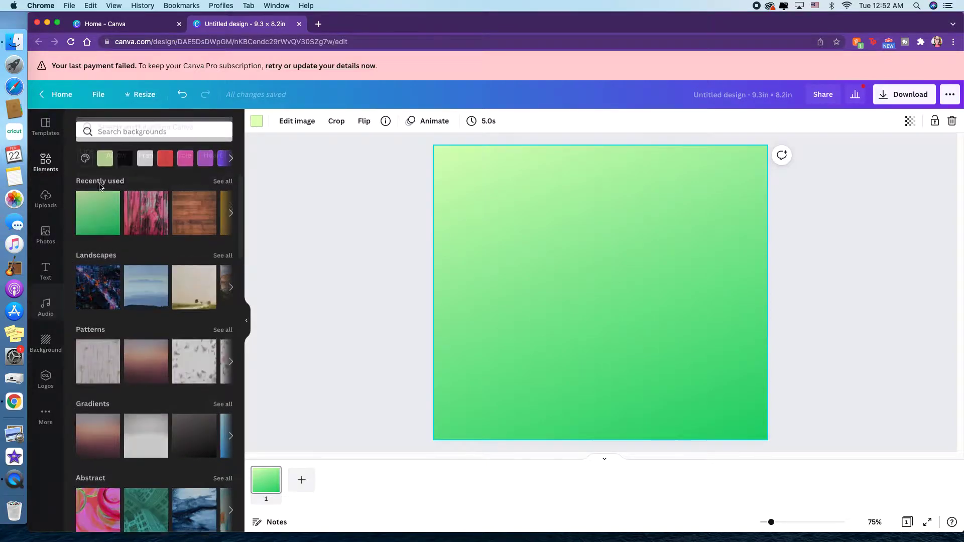
# Step: Search the elements for "st patricks day" and add the dark green image with the glowing shamrock border
pyautogui.click(199, 118)
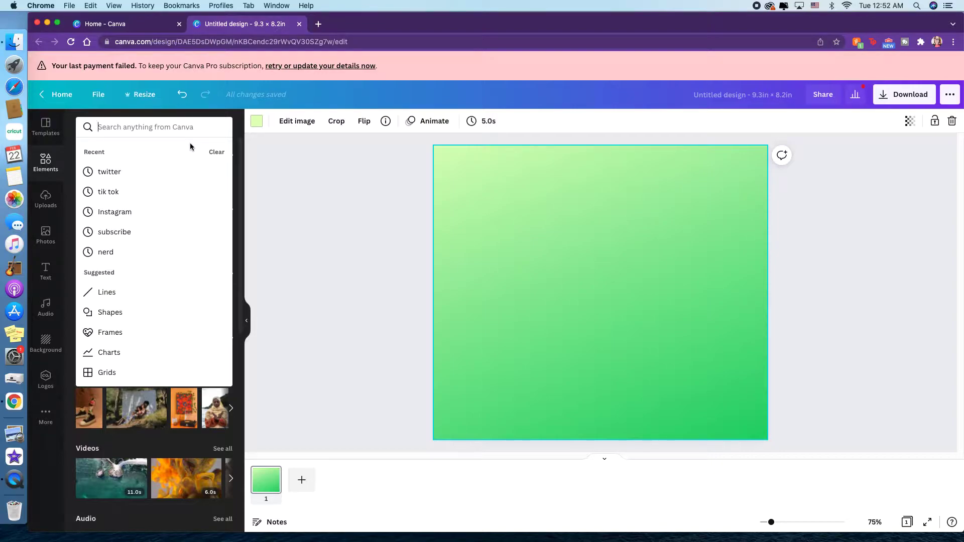
pyautogui.write('st pa')
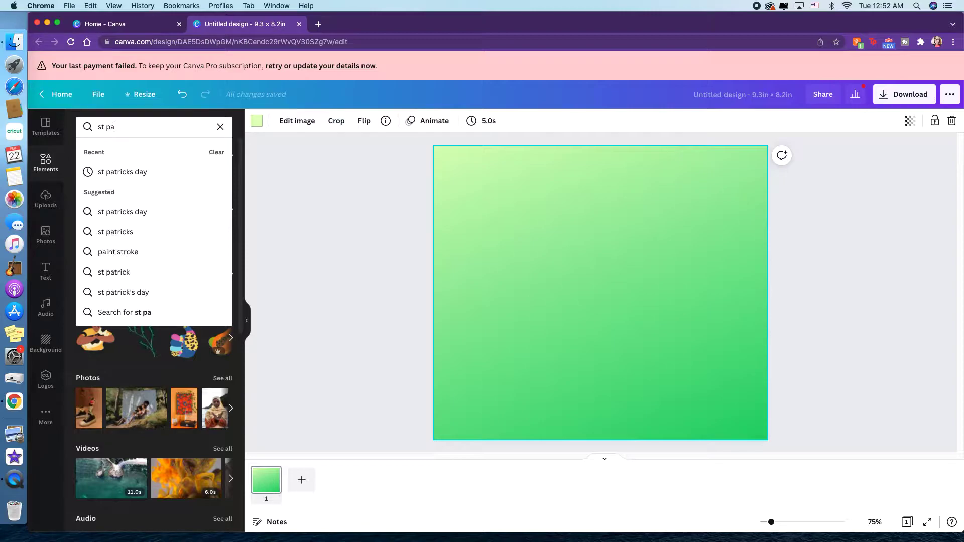
pyautogui.click(129, 172)
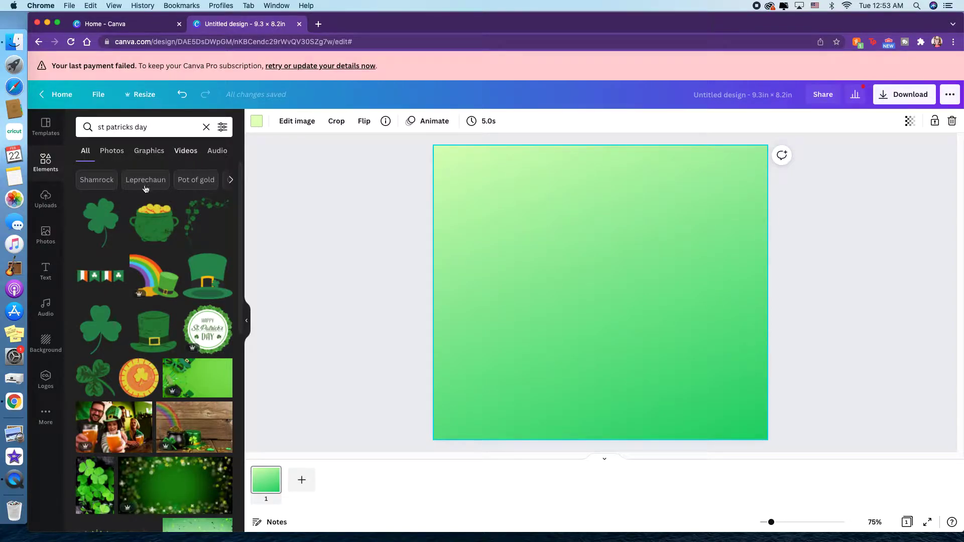
pyautogui.click(149, 152)
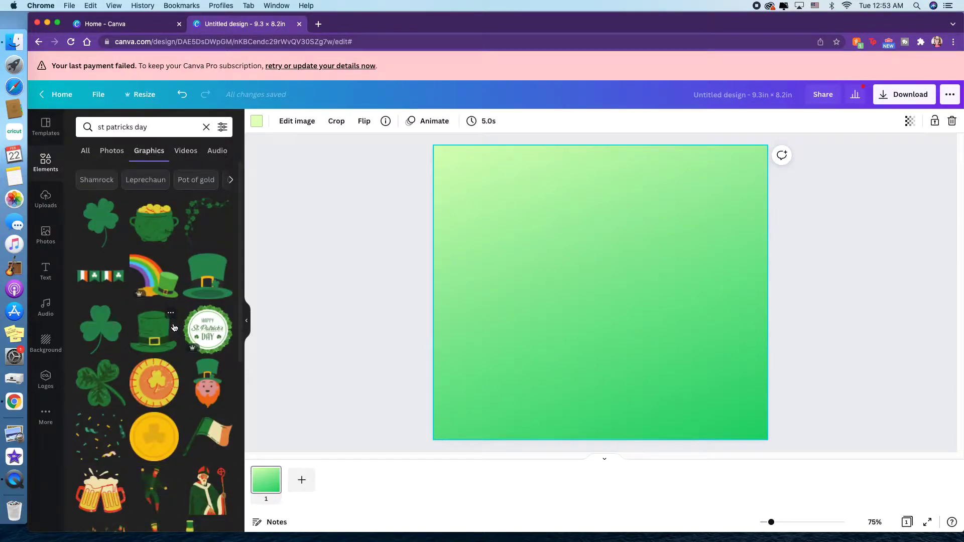
pyautogui.click(85, 151)
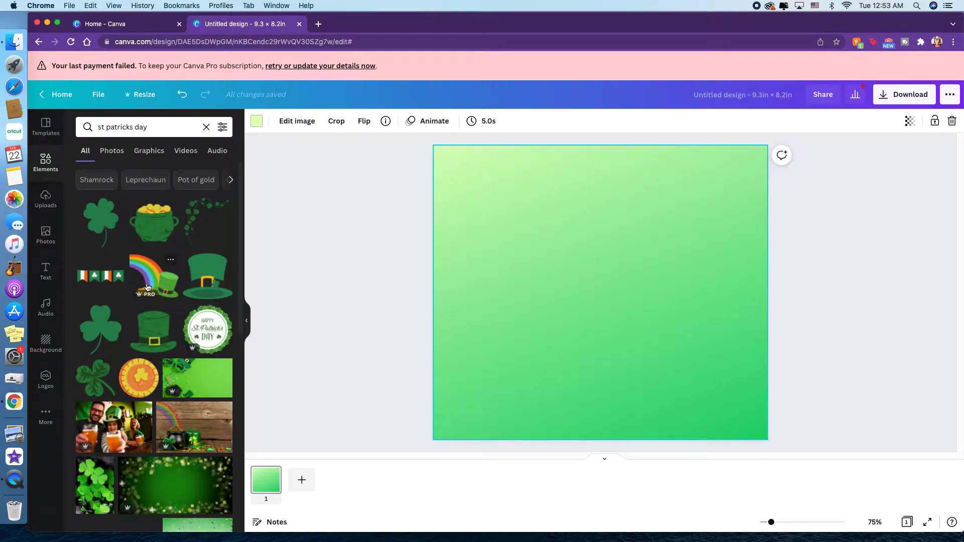
pyautogui.scroll(-2, 147, 287)
pyautogui.scroll(-1, 147, 288)
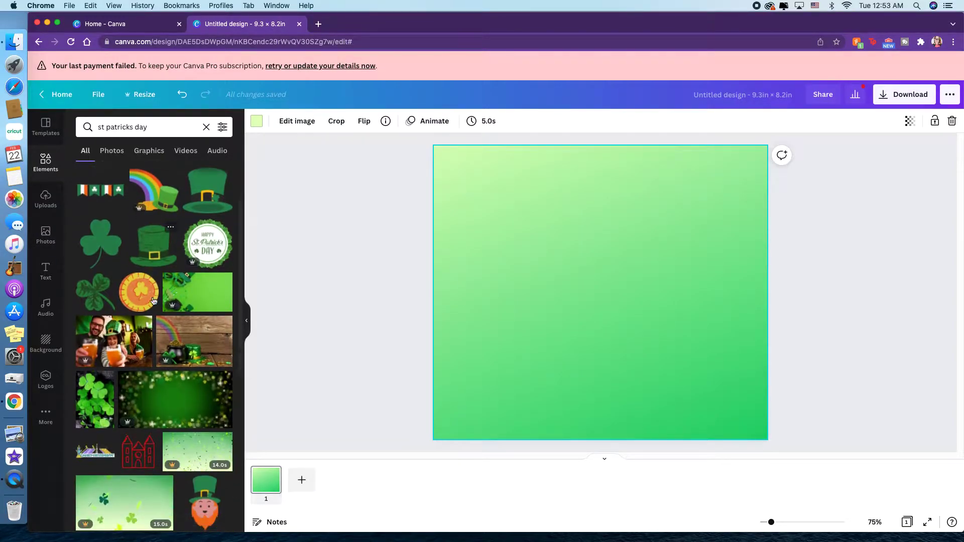
pyautogui.click(178, 401)
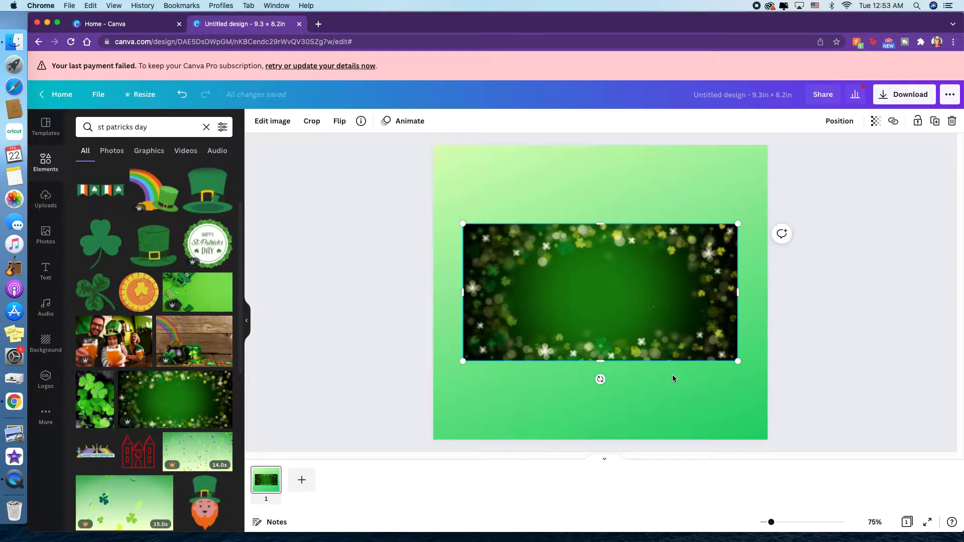
# Step: Move and enlarge the shamrock-border image until it covers the whole page
pyautogui.moveTo(771, 522); pyautogui.dragTo(768, 522)
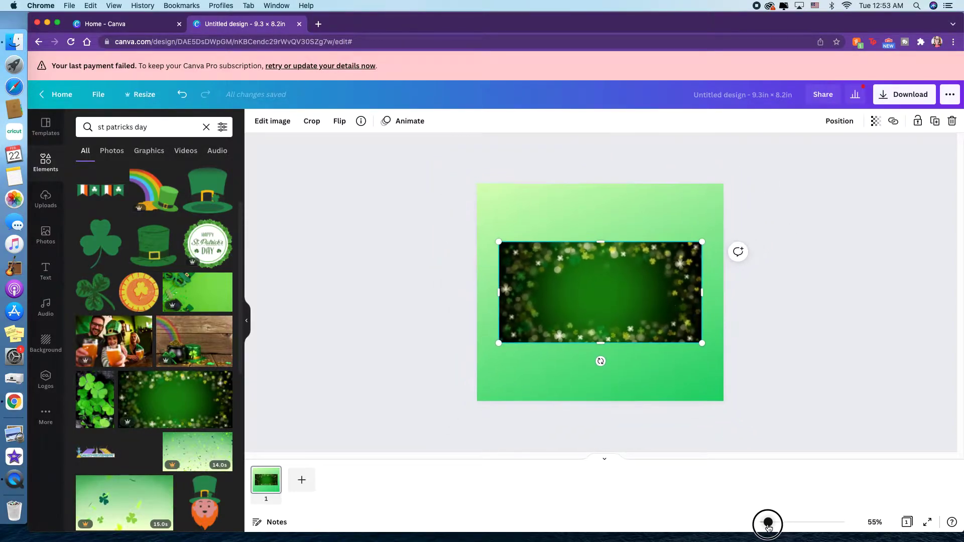
pyautogui.moveTo(642, 308); pyautogui.dragTo(690, 228)
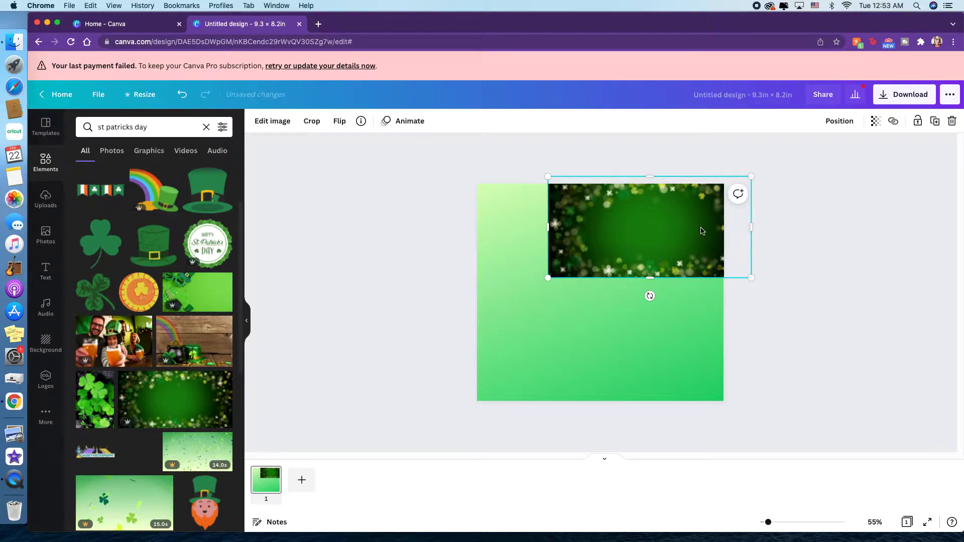
pyautogui.moveTo(688, 240); pyautogui.dragTo(700, 242)
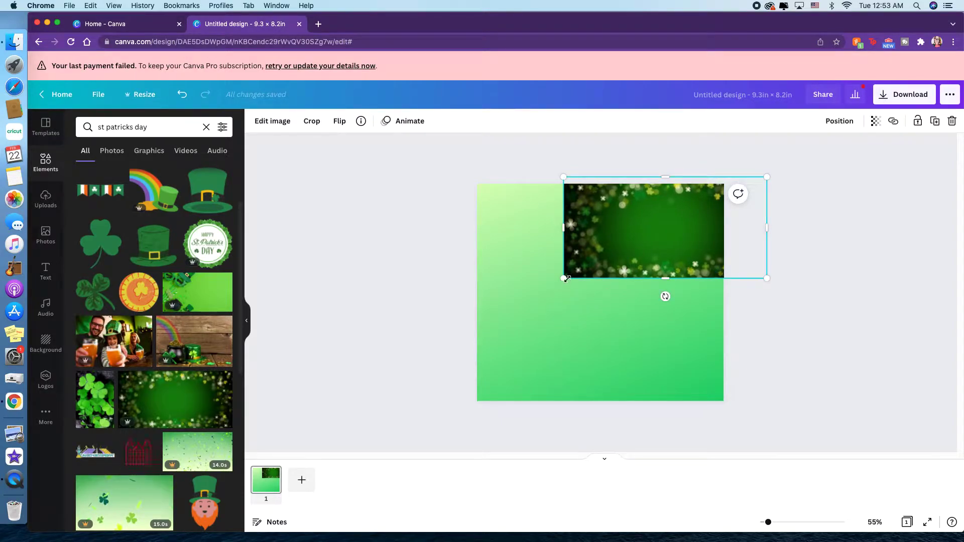
pyautogui.moveTo(563, 278); pyautogui.dragTo(399, 428)
pyautogui.moveTo(388, 431); pyautogui.dragTo(389, 430)
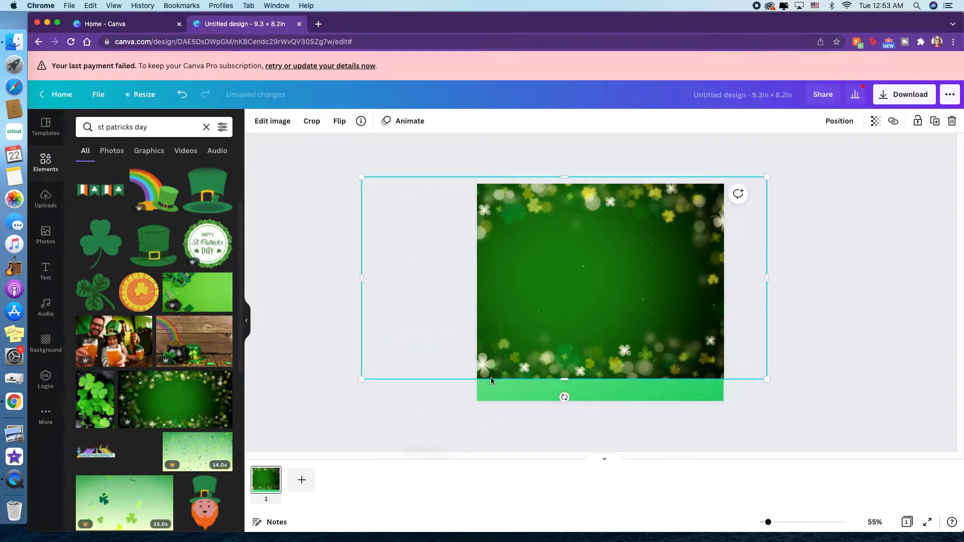
pyautogui.moveTo(552, 296); pyautogui.dragTo(597, 296)
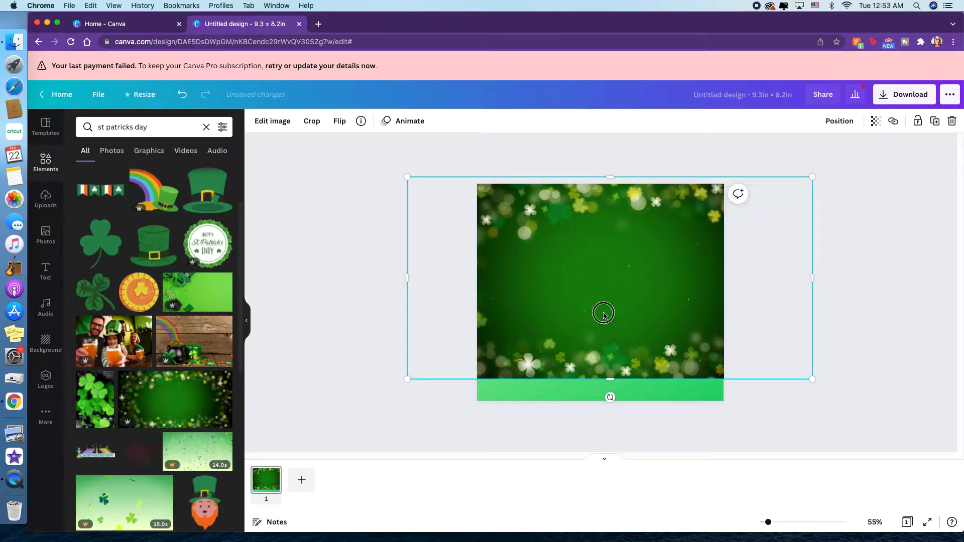
pyautogui.moveTo(605, 315); pyautogui.dragTo(624, 313)
pyautogui.moveTo(429, 381); pyautogui.dragTo(359, 417)
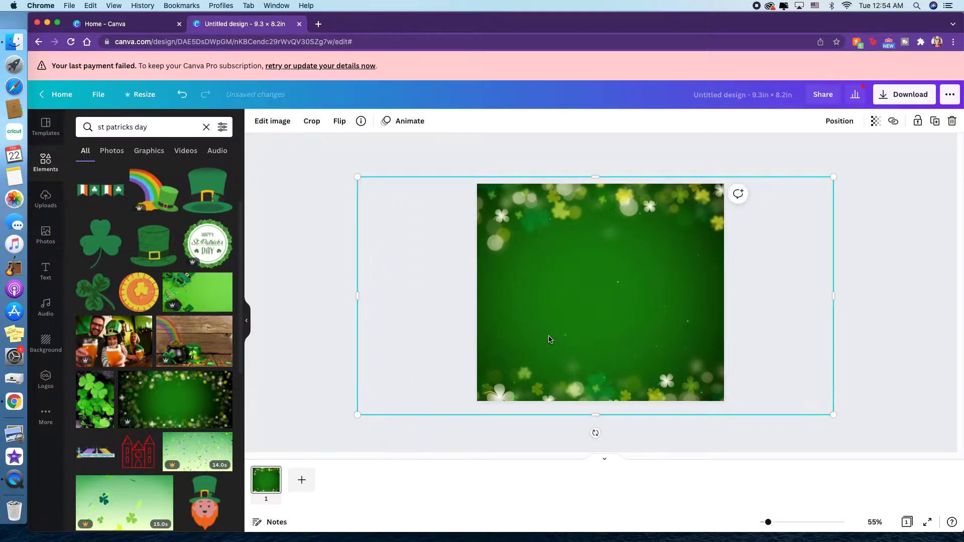
# Step: Enlarge the shamrock-border image a little more and reposition it so clovers frame the page's upper and lower edges
pyautogui.moveTo(583, 308); pyautogui.dragTo(597, 307)
pyautogui.moveTo(366, 408); pyautogui.dragTo(342, 426)
pyautogui.moveTo(601, 305); pyautogui.dragTo(613, 304)
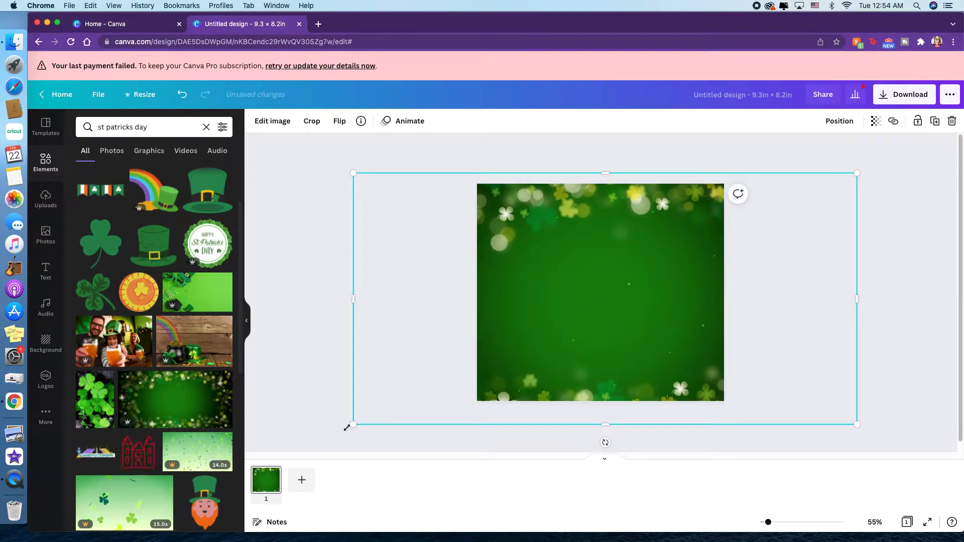
pyautogui.moveTo(353, 424); pyautogui.dragTo(331, 435)
pyautogui.moveTo(599, 352); pyautogui.dragTo(605, 351)
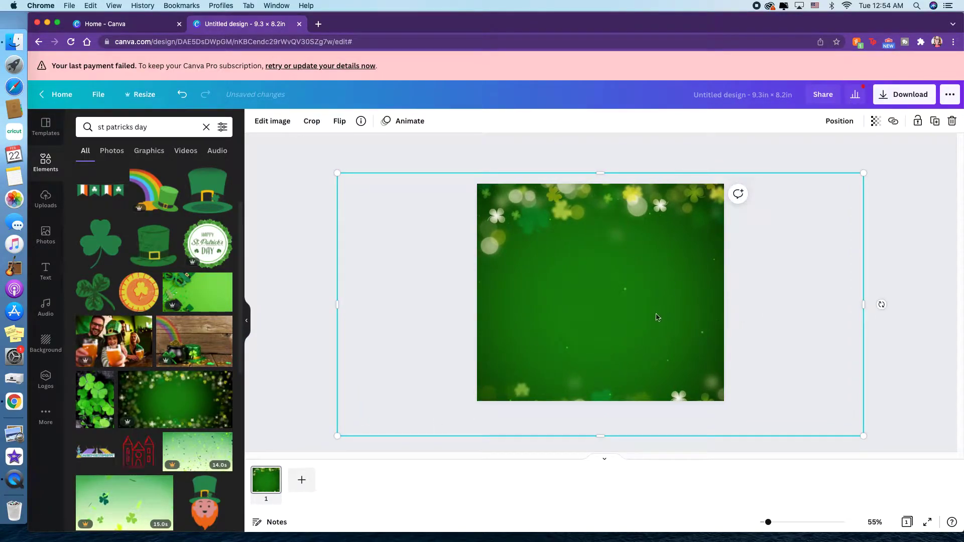
pyautogui.moveTo(565, 348); pyautogui.dragTo(573, 346)
pyautogui.moveTo(342, 435); pyautogui.dragTo(320, 446)
pyautogui.moveTo(597, 353); pyautogui.dragTo(598, 339)
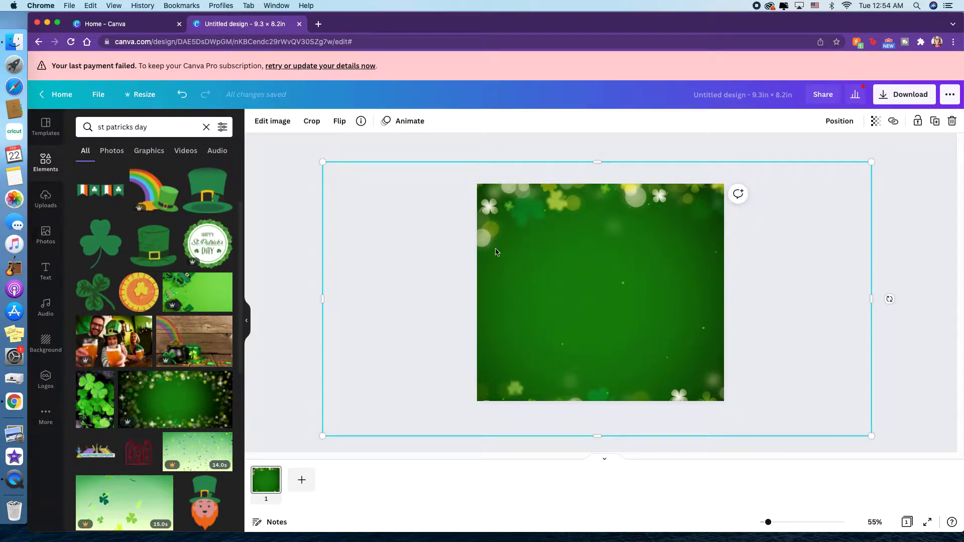
pyautogui.click(896, 265)
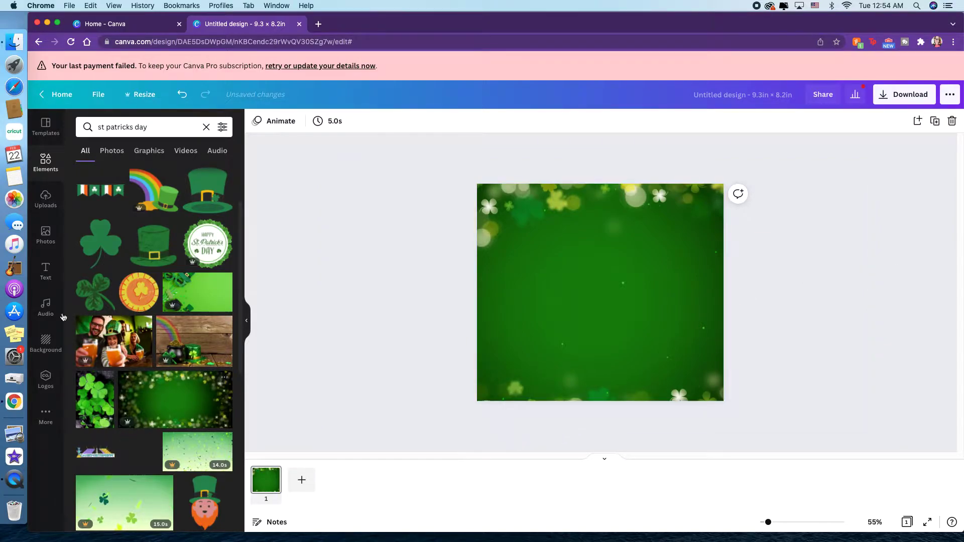
# Step: Add a heading to the page and replace its placeholder text with "IM IRISH"
pyautogui.click(44, 275)
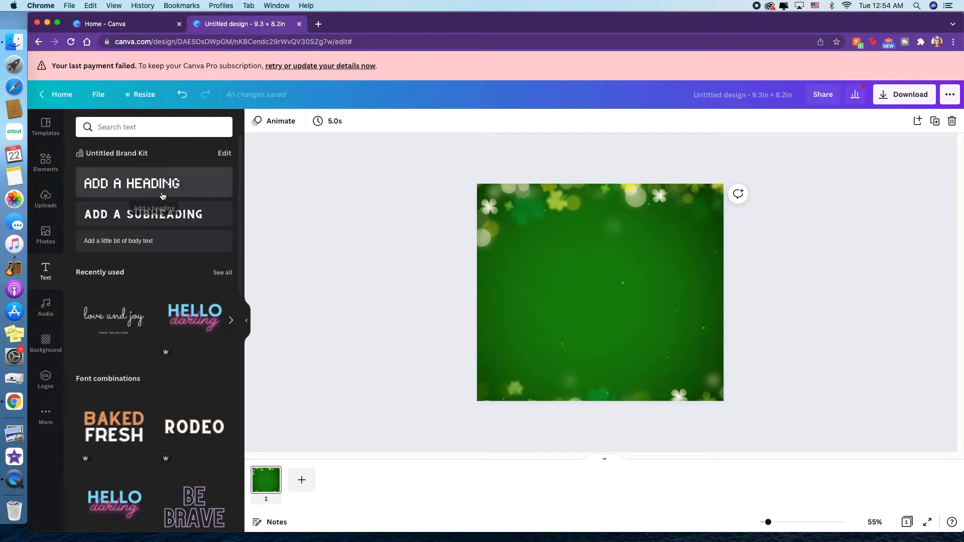
pyautogui.click(163, 195)
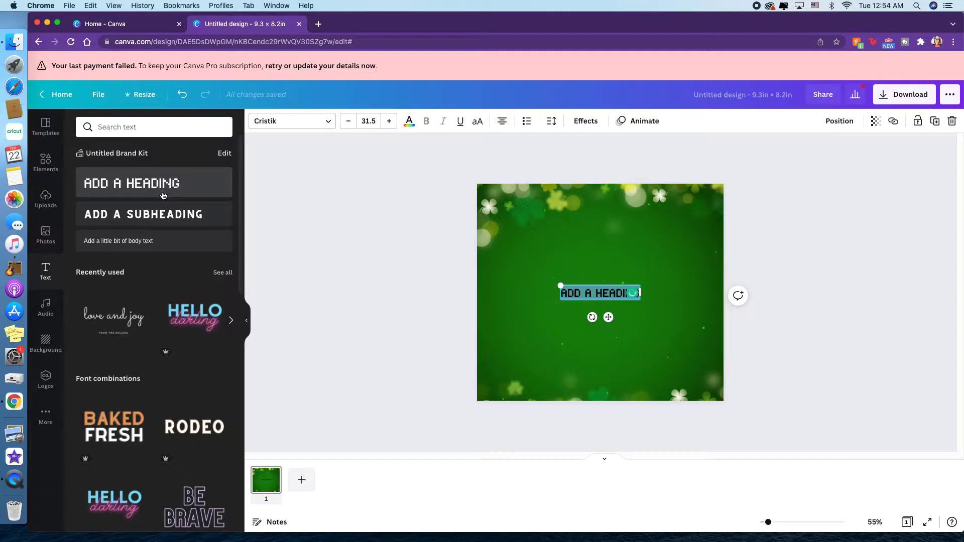
pyautogui.press('BackSpace')
pyautogui.write('IM IR')
pyautogui.press('BackSpace')
pyautogui.press('BackSpace')
pyautogui.press('BackSpace')
pyautogui.write('IRISH')
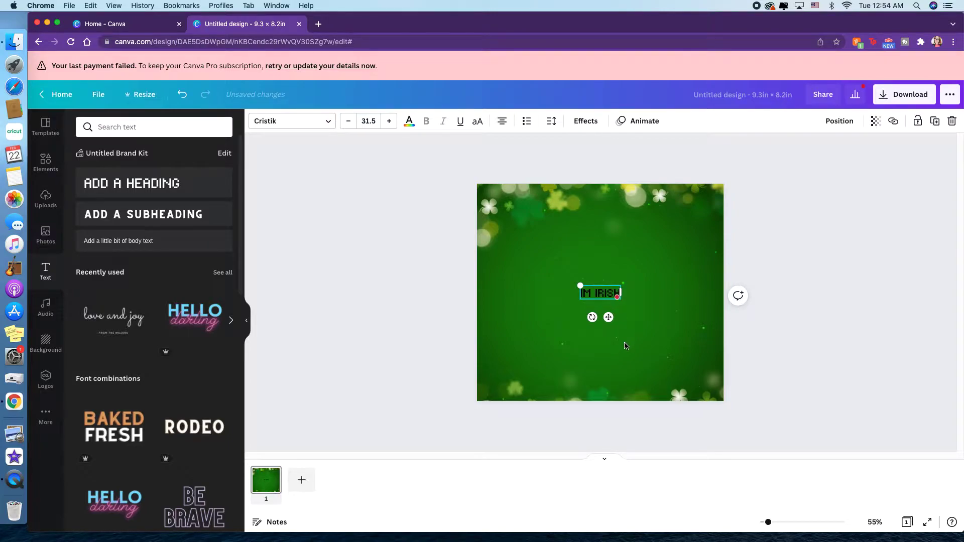
# Step: Enlarge the heading to size 55.9 in the upper part of the page and set its font to The Breaks Script
pyautogui.moveTo(581, 298); pyautogui.dragTo(614, 267)
pyautogui.click(324, 121)
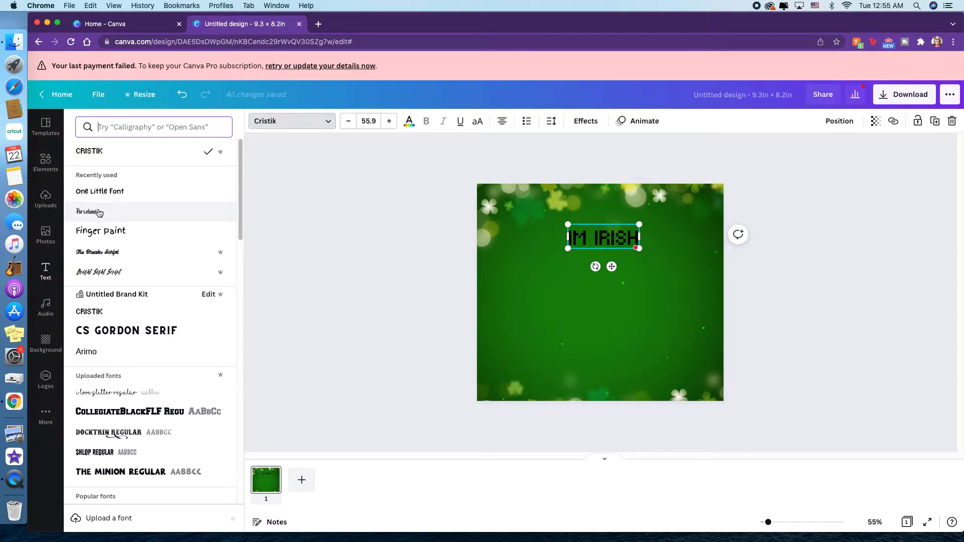
pyautogui.scroll(-1, 156, 301)
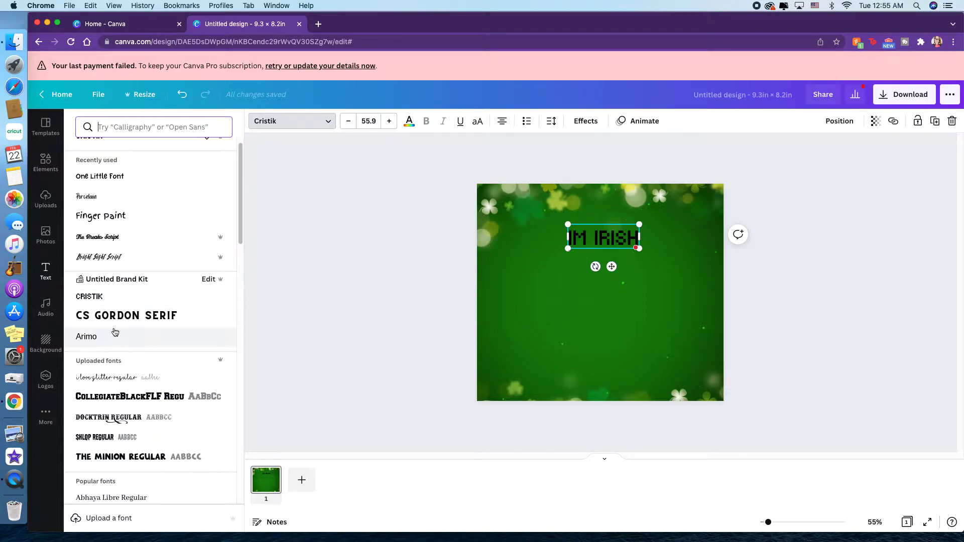
pyautogui.scroll(-3, 96, 364)
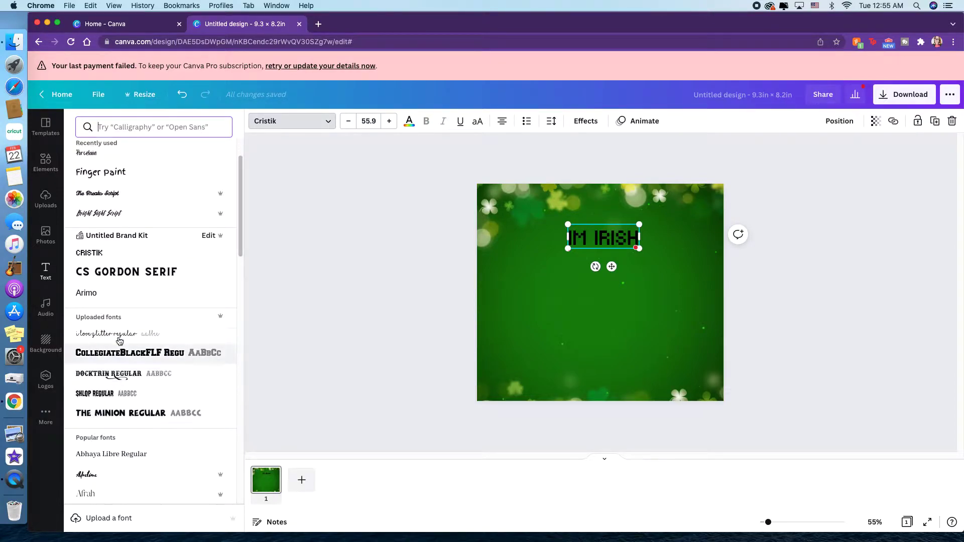
pyautogui.scroll(-3, 126, 454)
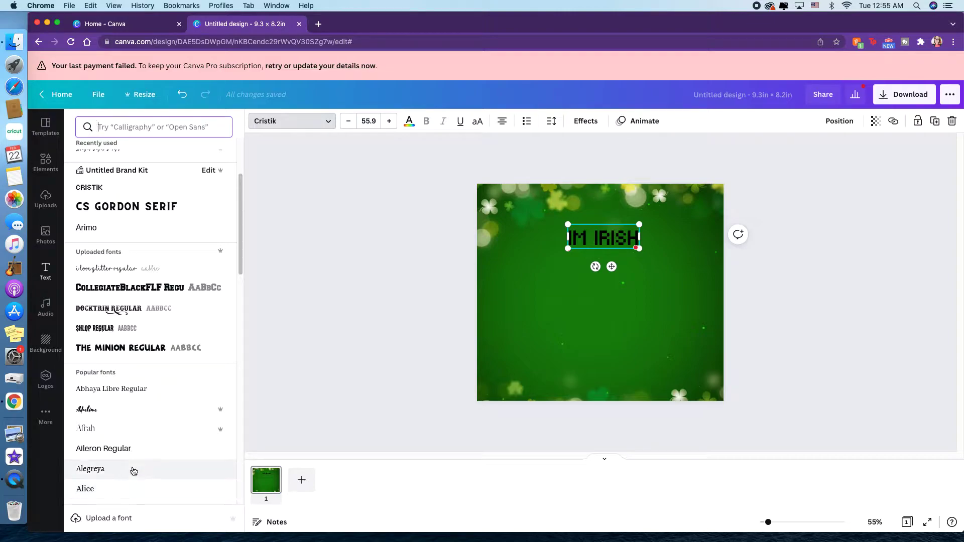
pyautogui.scroll(5, 134, 470)
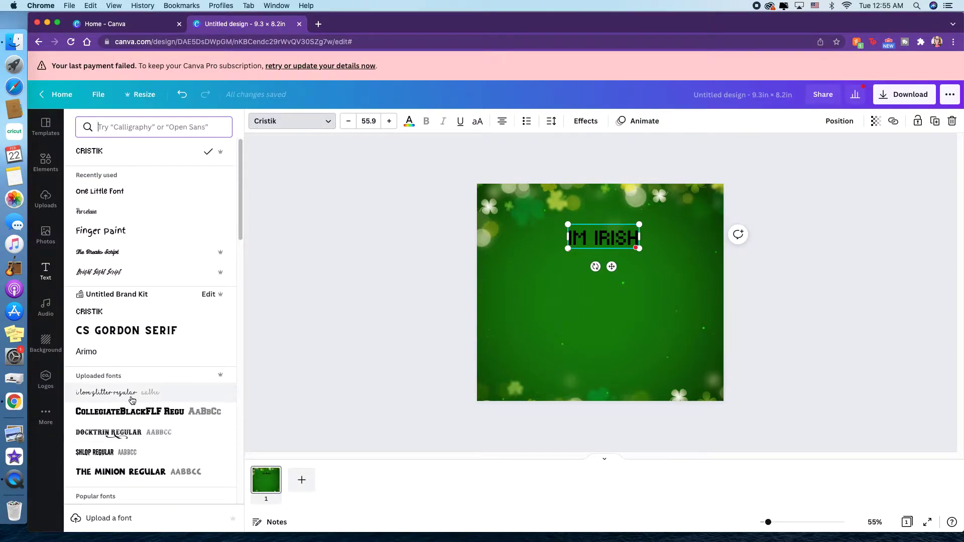
pyautogui.scroll(-1, 132, 399)
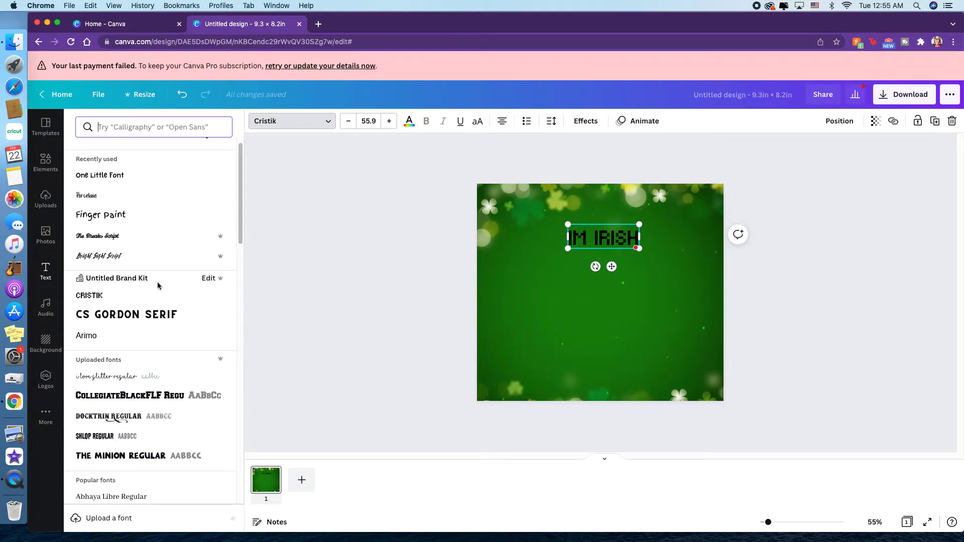
pyautogui.scroll(1, 135, 279)
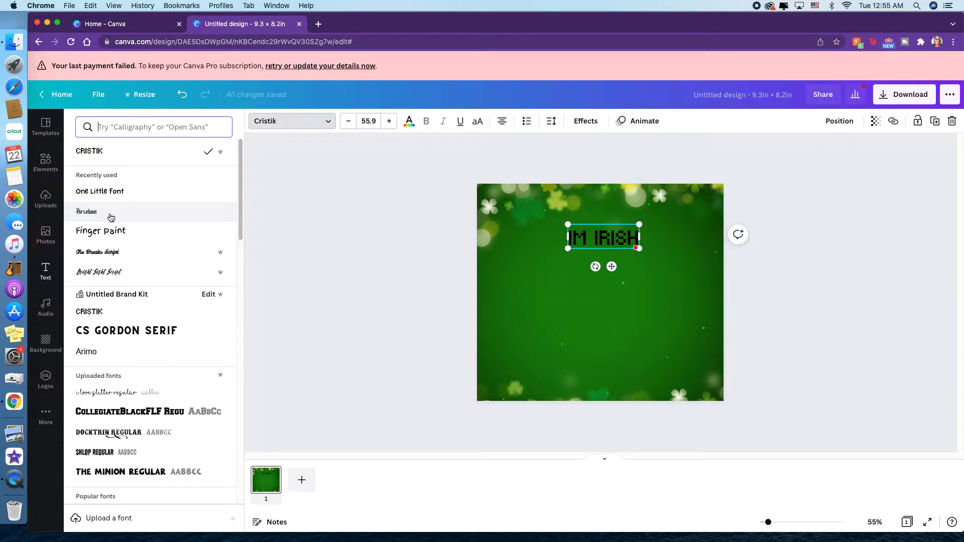
pyautogui.click(104, 251)
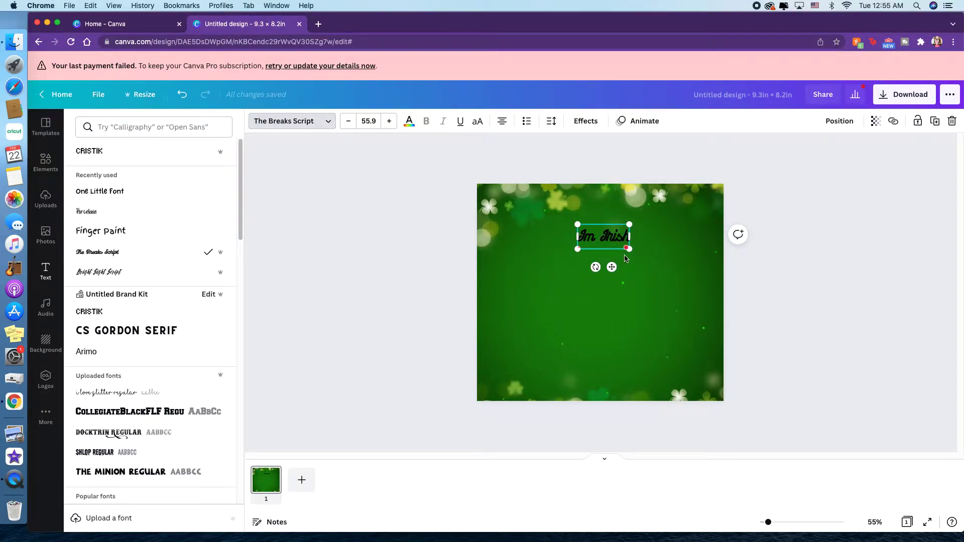
# Step: Enlarge the heading text to size 137 and center it horizontally near the page's upper edge
pyautogui.click(389, 121)
pyautogui.click(390, 121)
pyautogui.click(390, 121)
pyautogui.click(390, 121)
pyautogui.click(389, 121)
pyautogui.click(390, 121)
pyautogui.click(390, 121)
pyautogui.click(389, 121)
pyautogui.click(390, 121)
pyautogui.click(390, 121)
pyautogui.click(390, 121)
pyautogui.click(390, 121)
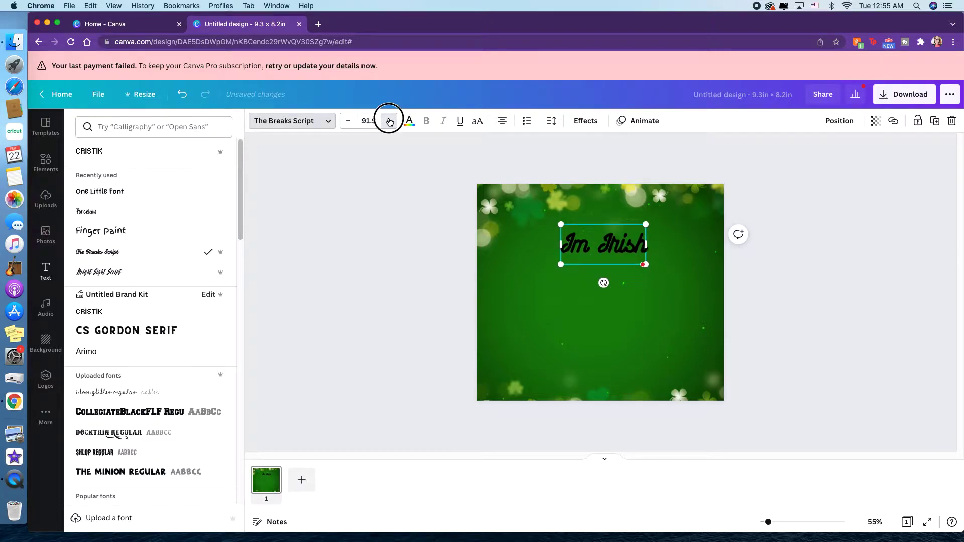
pyautogui.click(390, 121)
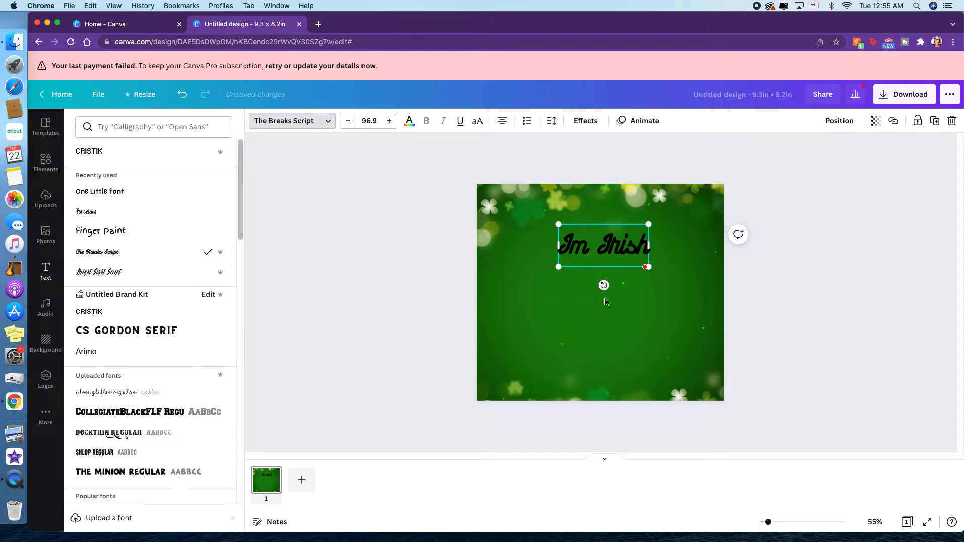
pyautogui.moveTo(559, 267); pyautogui.dragTo(521, 285)
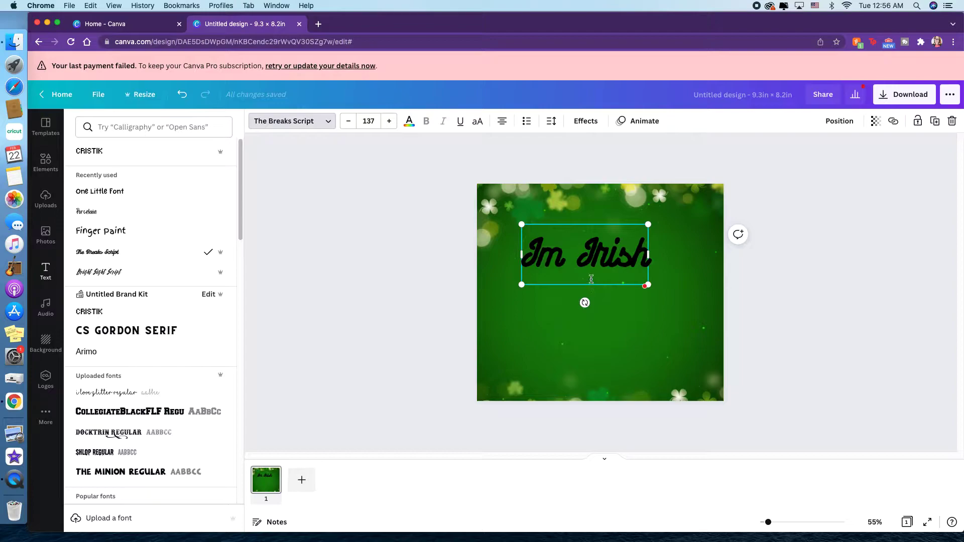
pyautogui.moveTo(588, 286); pyautogui.dragTo(603, 272)
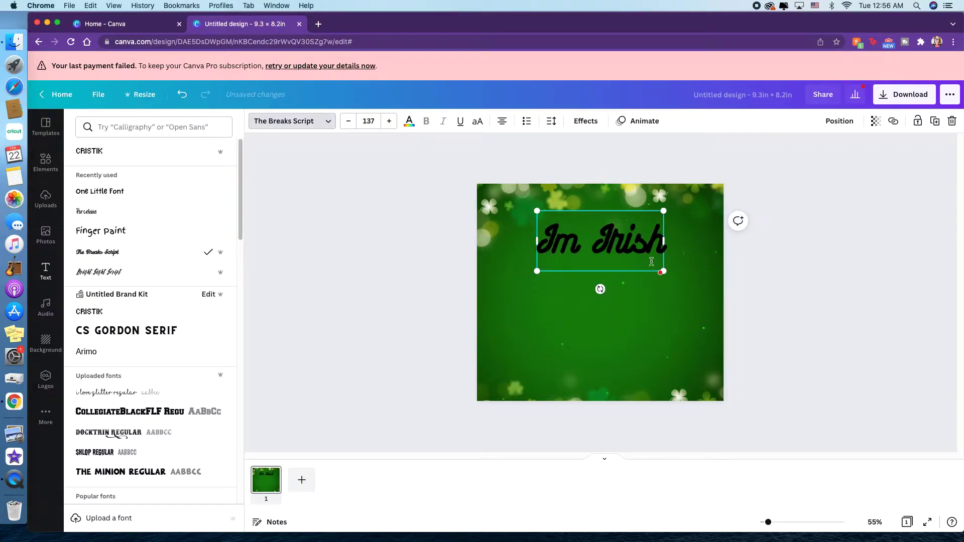
# Step: Try the Shadow, Lift, Hollow, Splice, Echo, Neon, Background and Glitch effects on the heading, and return its style to None
pyautogui.click(586, 121)
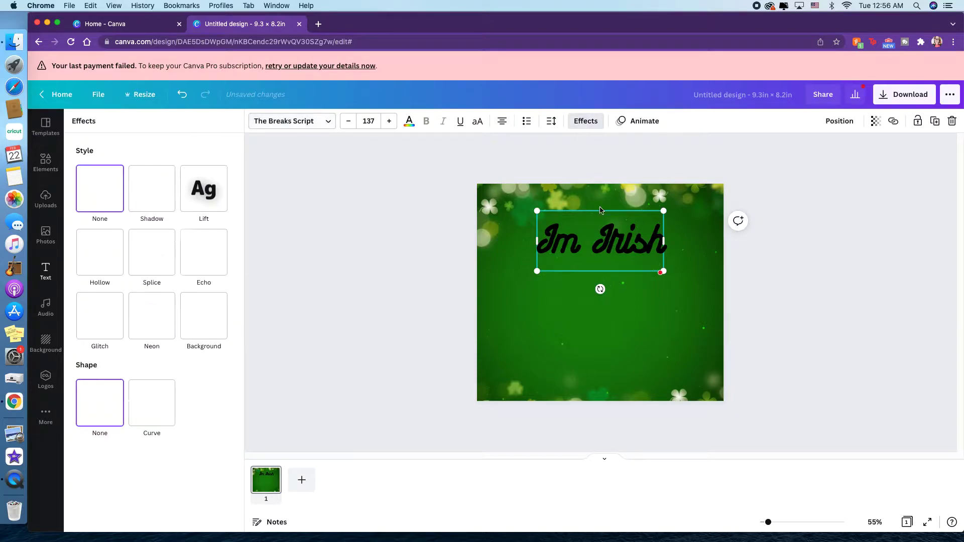
pyautogui.click(152, 208)
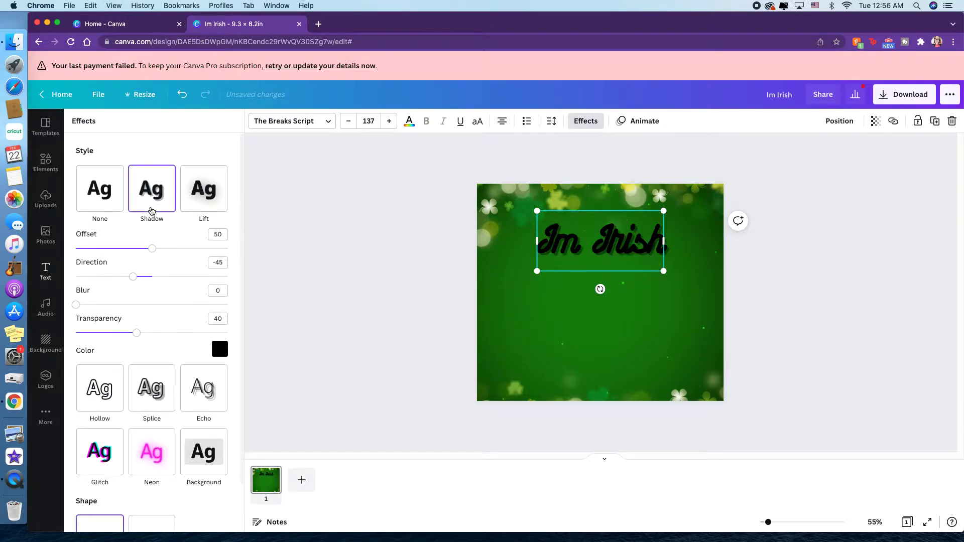
pyautogui.click(197, 204)
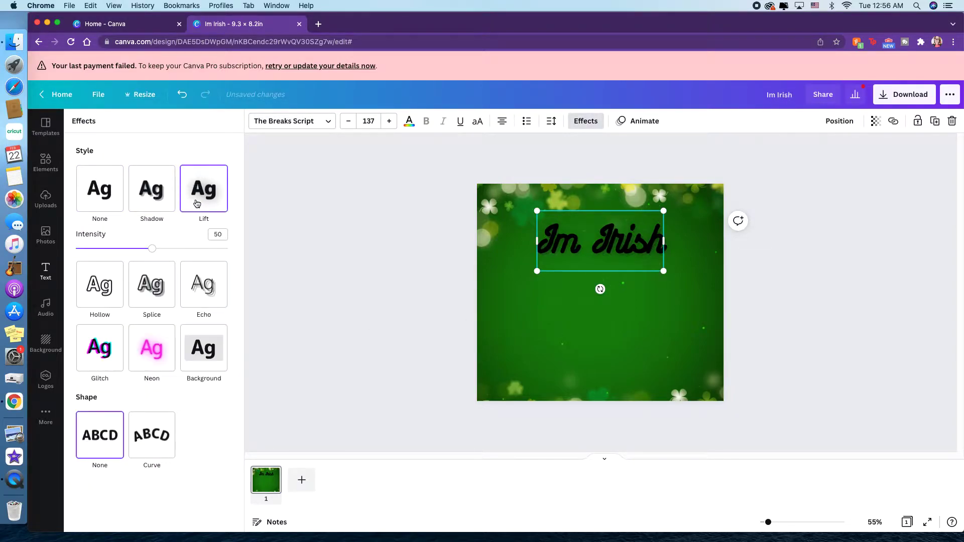
pyautogui.click(106, 285)
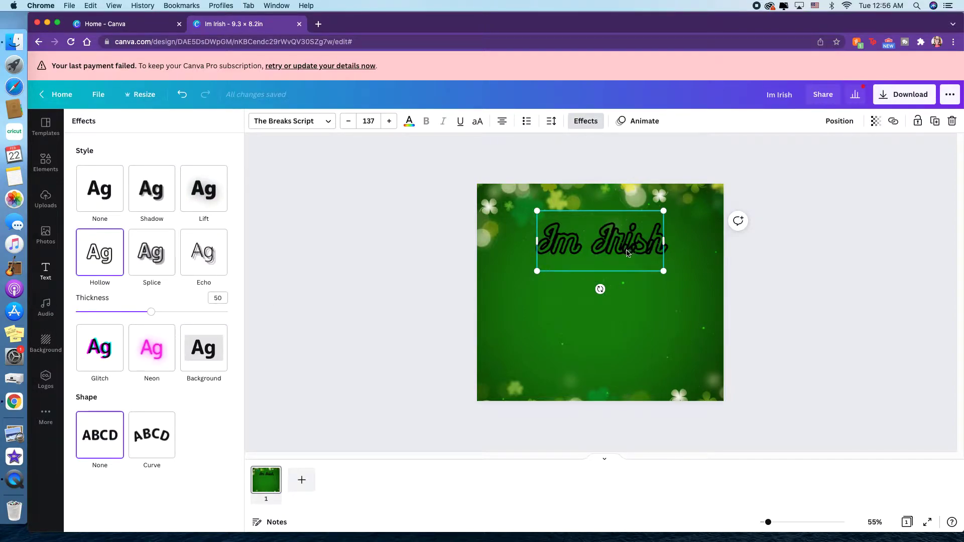
pyautogui.click(161, 266)
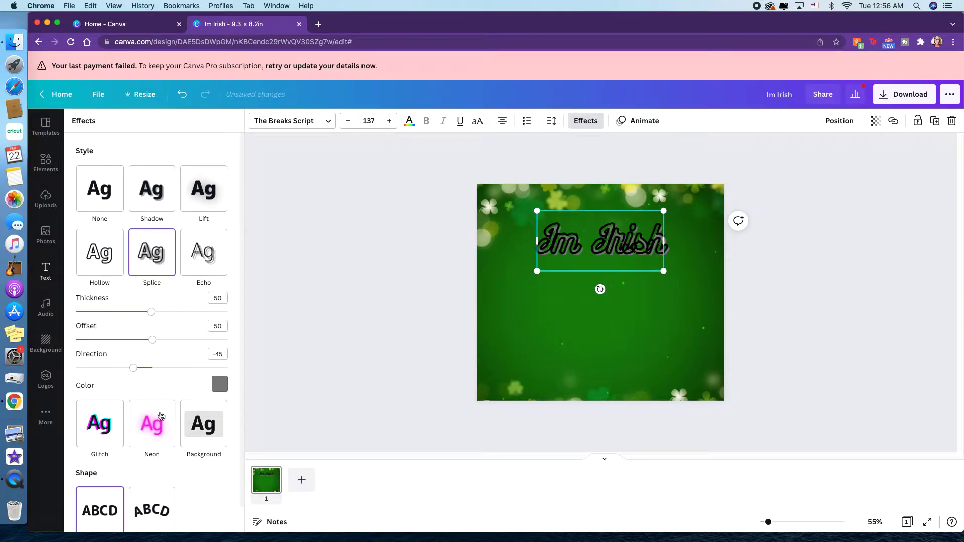
pyautogui.click(198, 271)
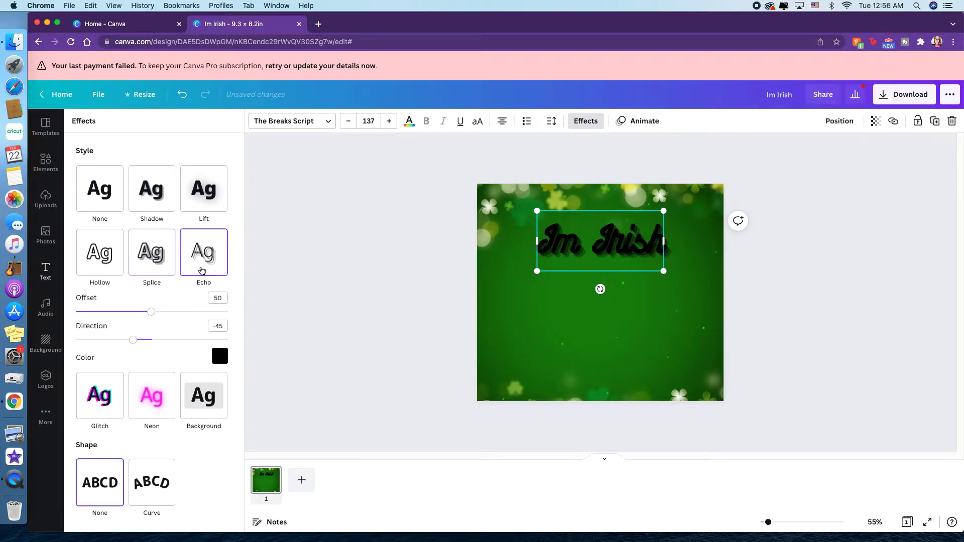
pyautogui.click(167, 384)
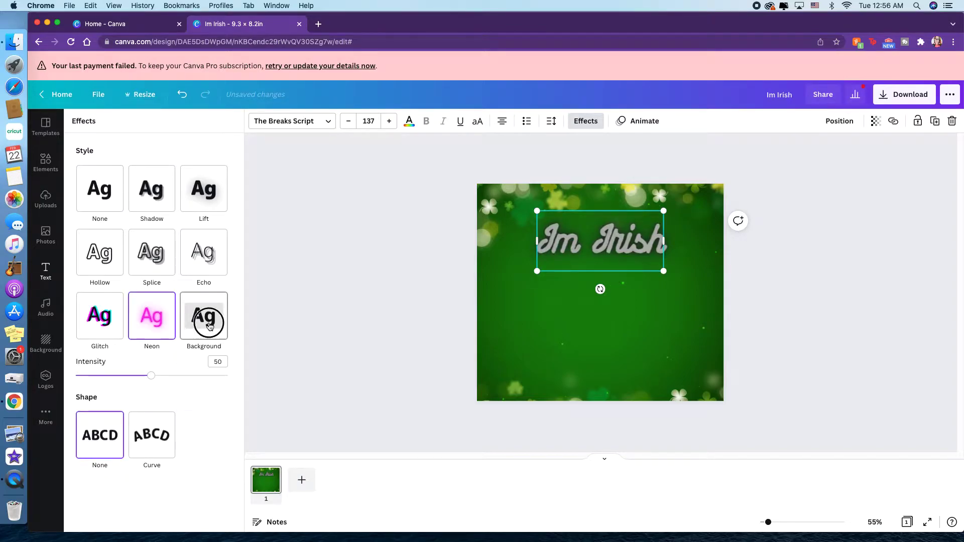
pyautogui.click(210, 327)
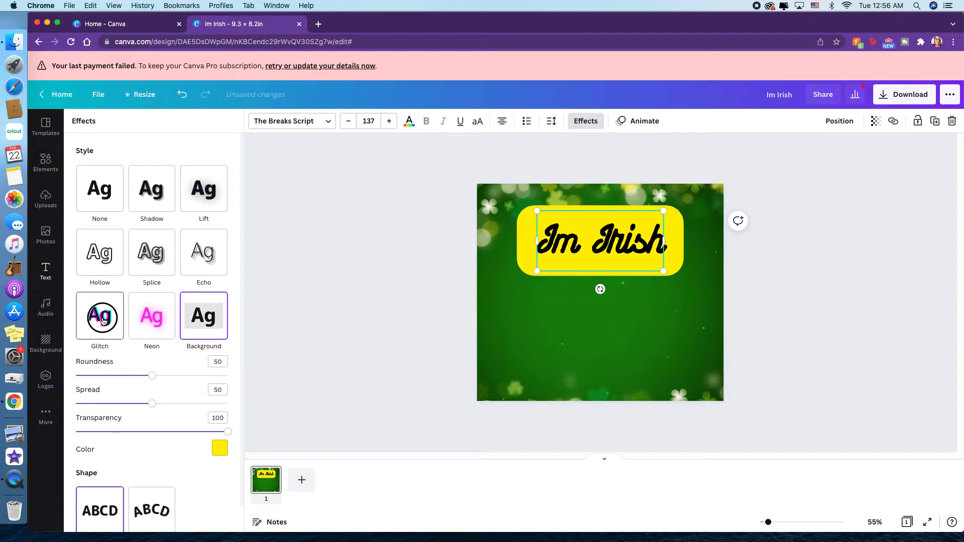
pyautogui.click(107, 324)
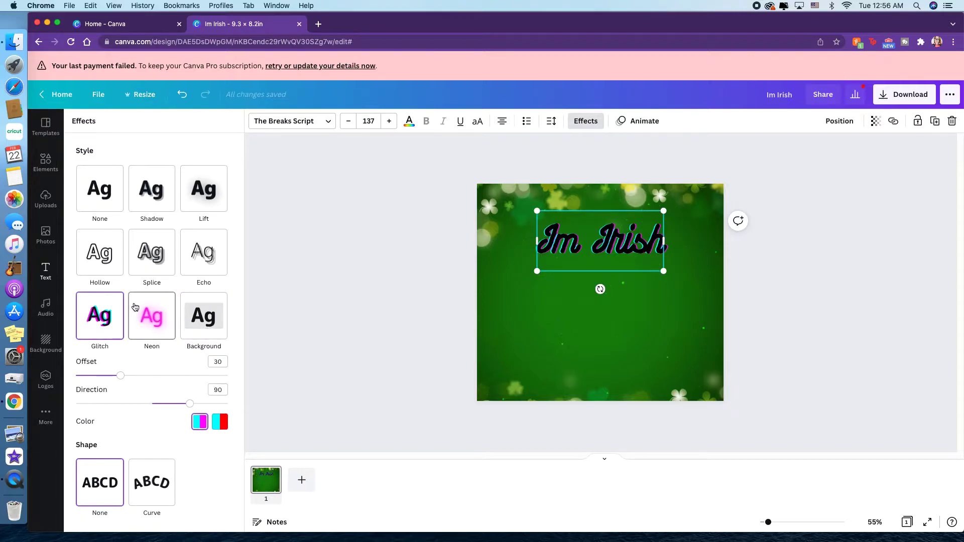
pyautogui.click(101, 199)
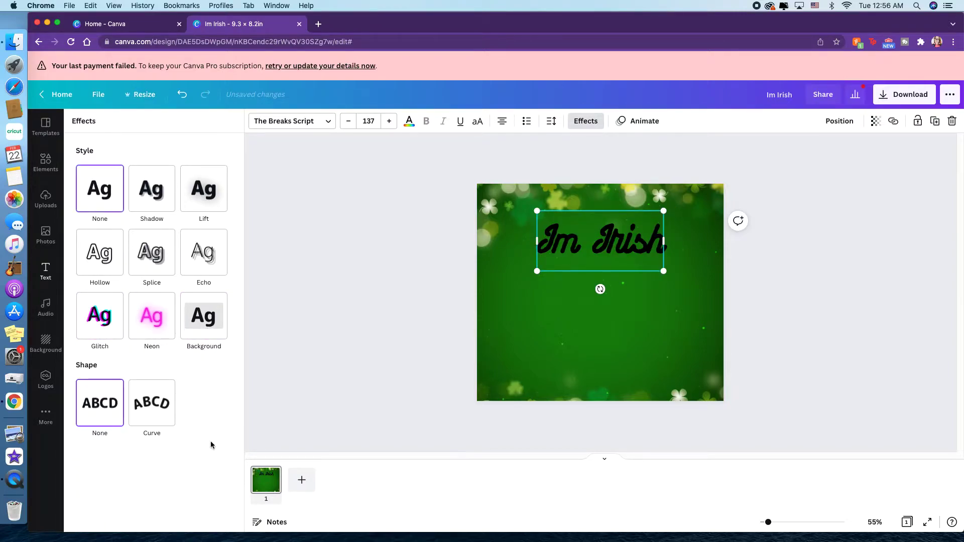
# Step: Curve the heading text with a curve value of 78 and rotate it very slightly clockwise
pyautogui.click(150, 408)
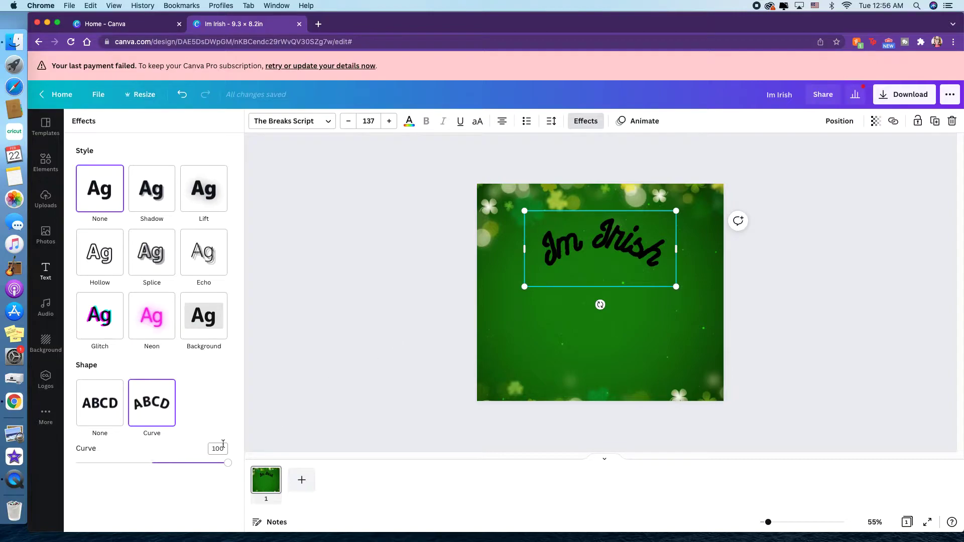
pyautogui.moveTo(227, 466); pyautogui.dragTo(211, 462)
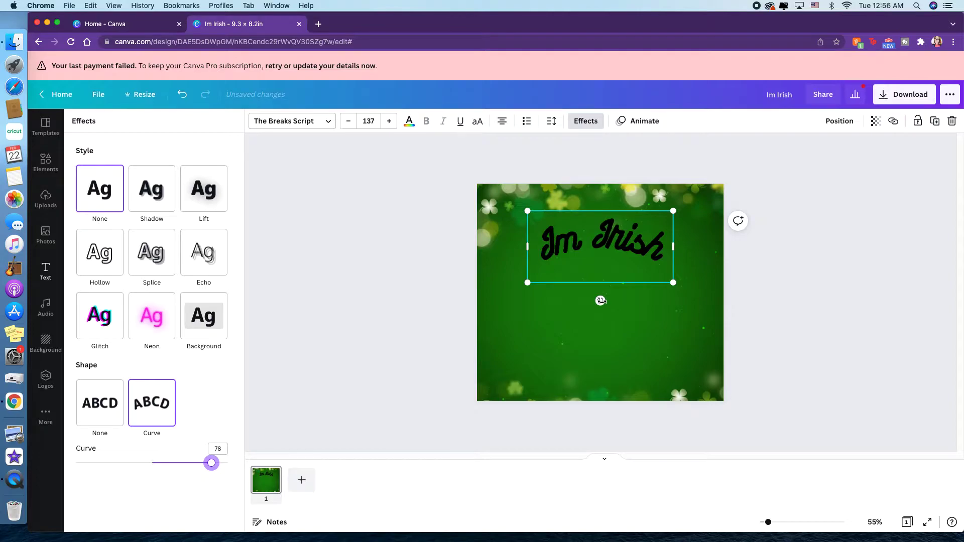
pyautogui.moveTo(601, 300)
pyautogui.mouseDown()
pyautogui.moveTo(613, 297)
pyautogui.moveTo(598, 301)
pyautogui.mouseUp()
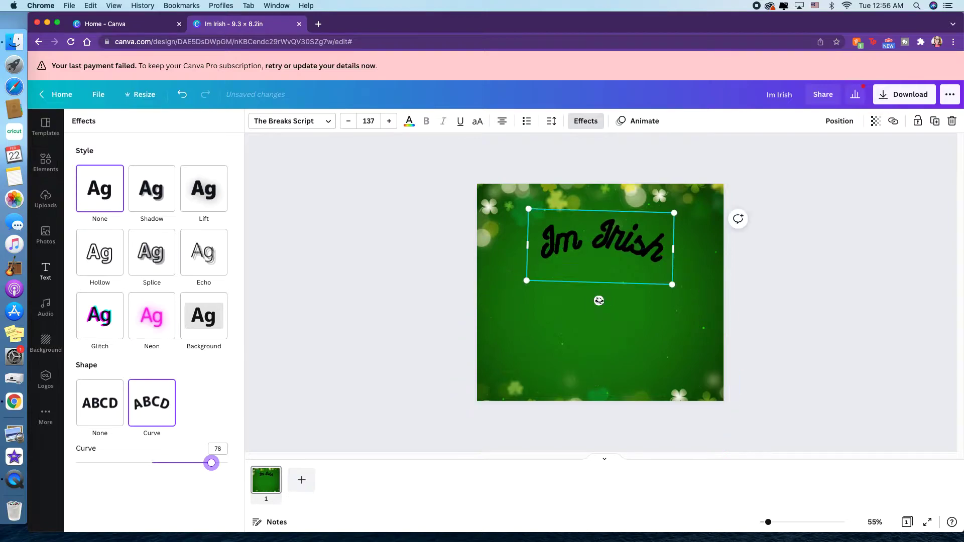
# Step: Try the Campground font on the curved heading, and set its font to Gagalin from the popular fonts
pyautogui.click(319, 122)
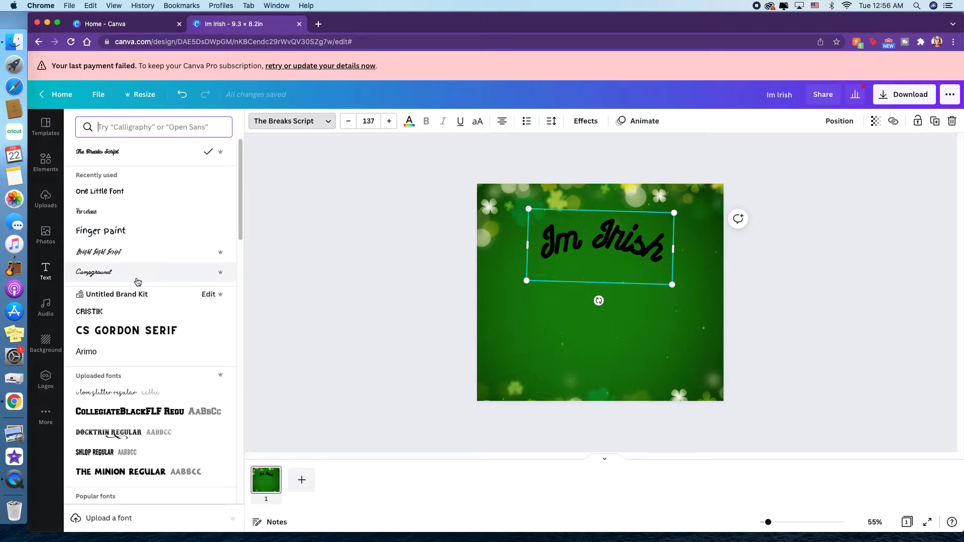
pyautogui.scroll(-3, 136, 280)
pyautogui.click(147, 216)
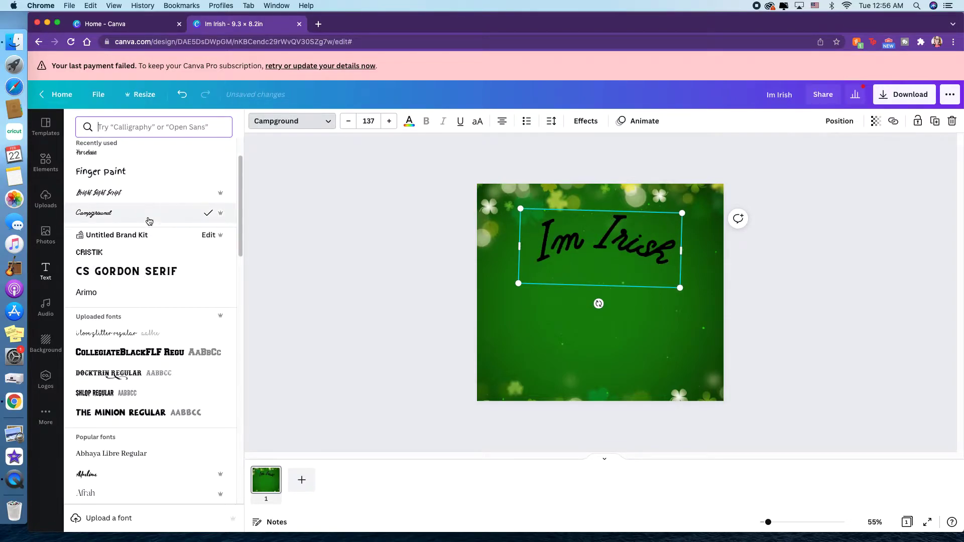
pyautogui.scroll(-10, 134, 278)
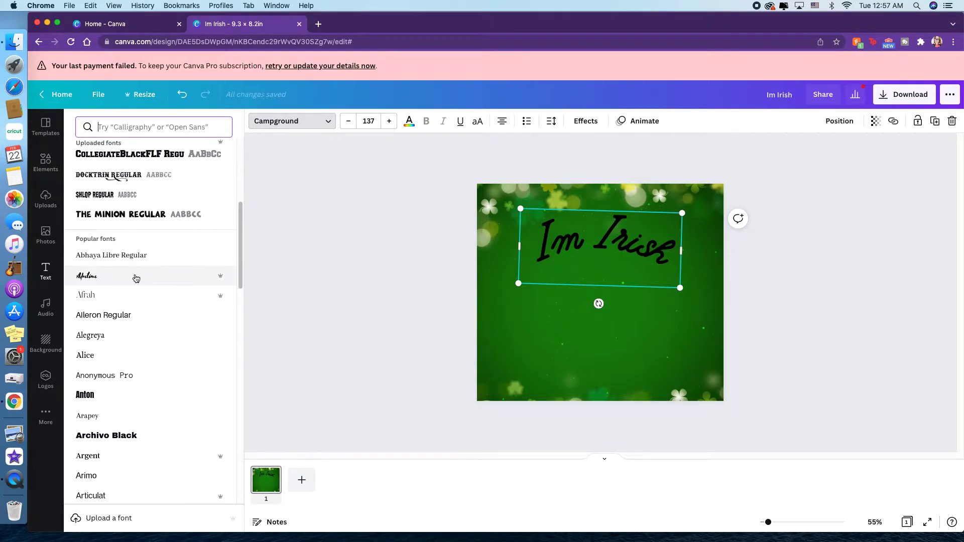
pyautogui.scroll(-10, 136, 278)
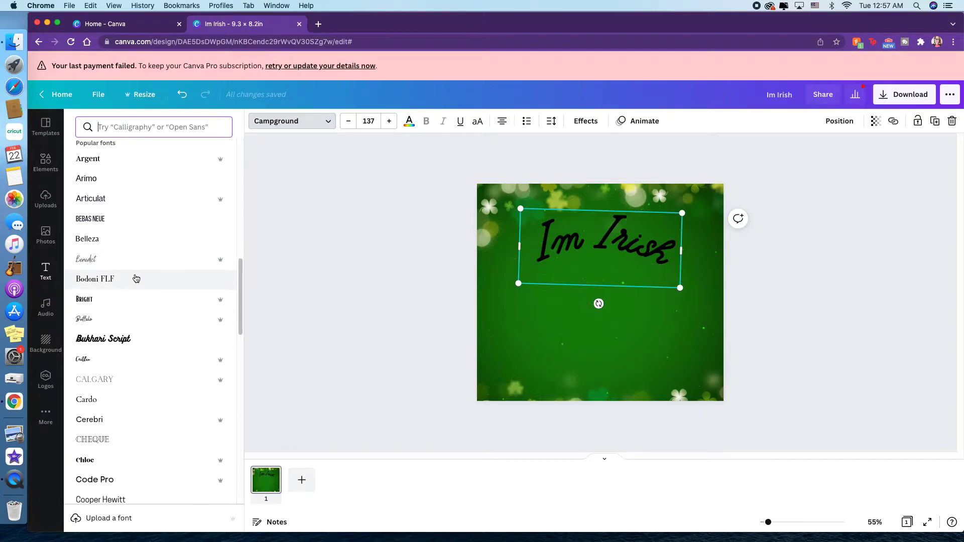
pyautogui.scroll(-8, 134, 281)
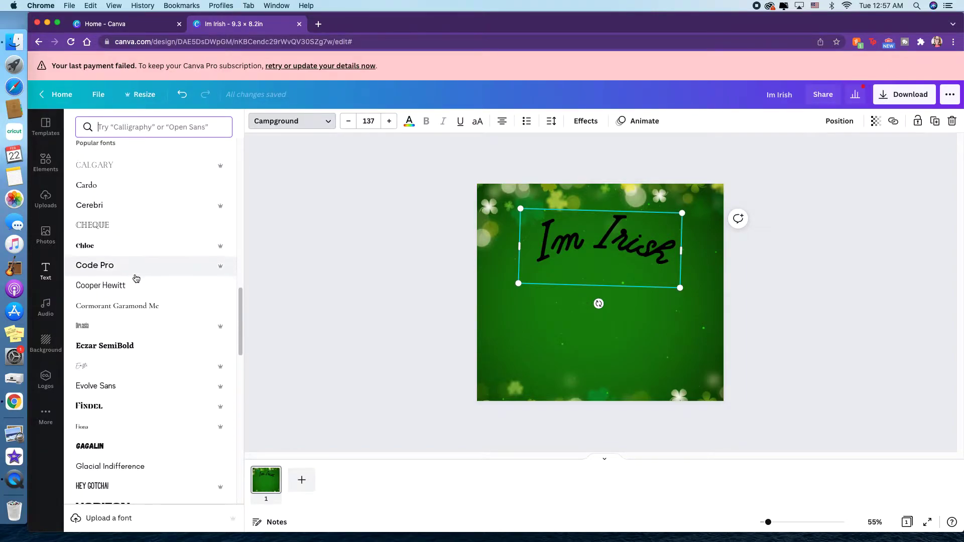
pyautogui.click(132, 276)
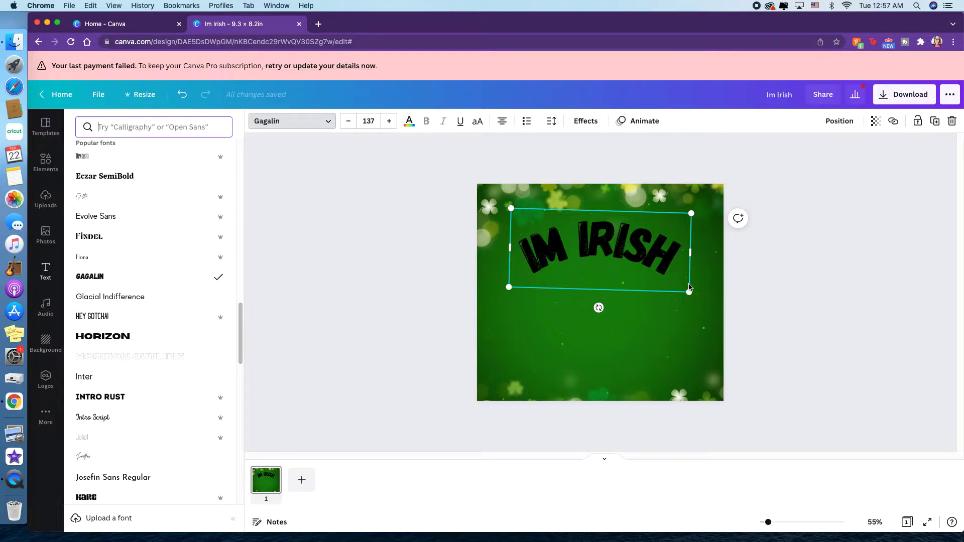
# Step: Shrink the curved heading to font size 89.6 and reposition it centered near the page's upper edge
pyautogui.moveTo(690, 295); pyautogui.dragTo(671, 286)
pyautogui.moveTo(650, 269)
pyautogui.mouseDown()
pyautogui.moveTo(622, 261)
pyautogui.moveTo(637, 241)
pyautogui.moveTo(655, 261)
pyautogui.mouseUp()
pyautogui.moveTo(636, 244); pyautogui.dragTo(638, 244)
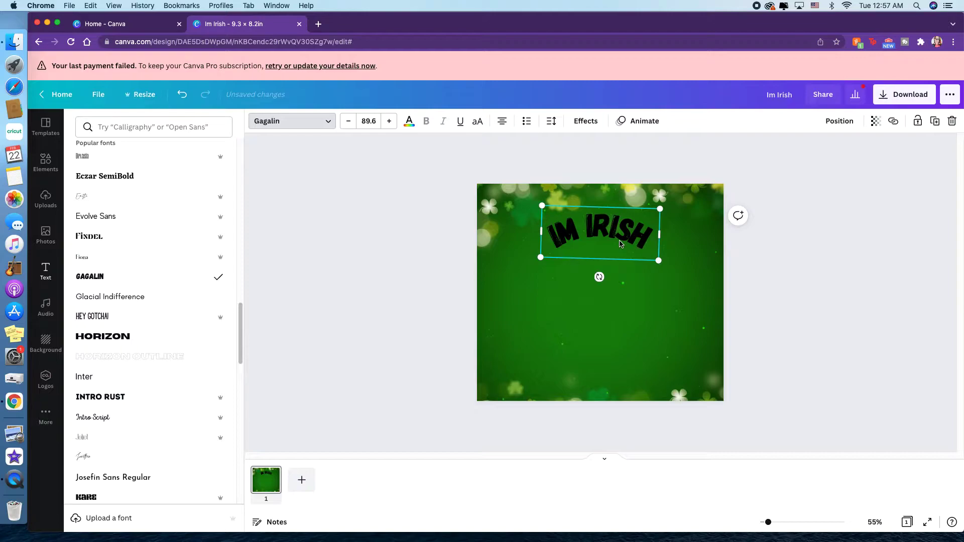
# Step: Set the heading's letter spacing to 69 and close the spacing options
pyautogui.click(550, 121)
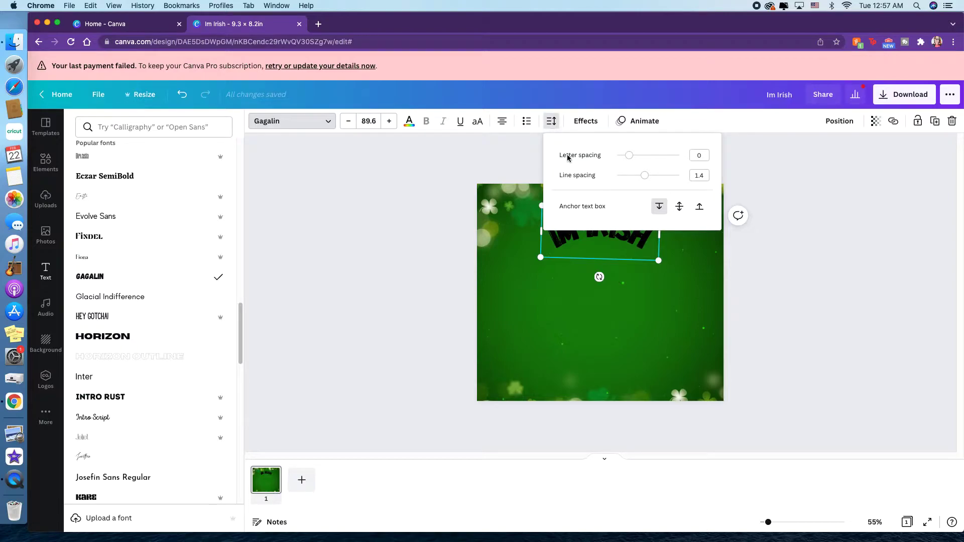
pyautogui.moveTo(631, 160); pyautogui.dragTo(634, 160)
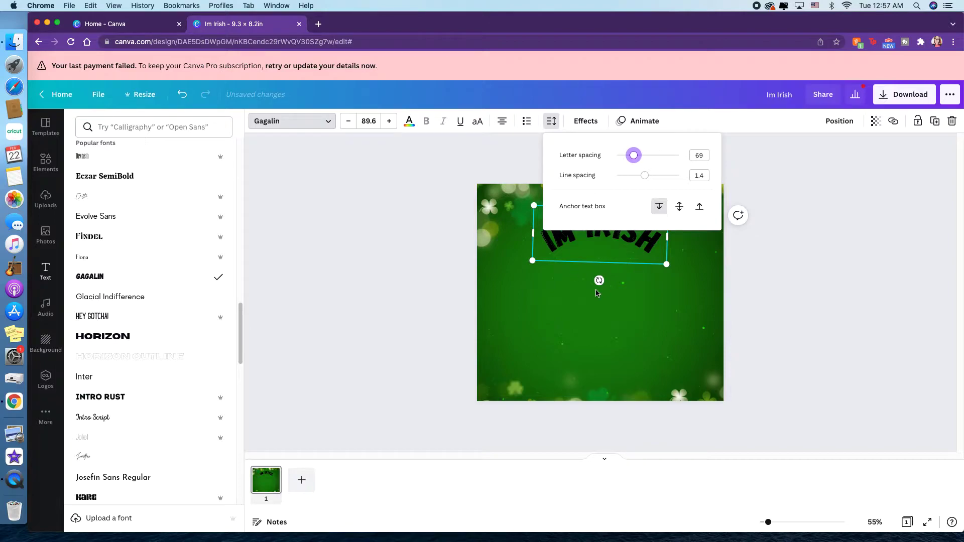
pyautogui.click(775, 254)
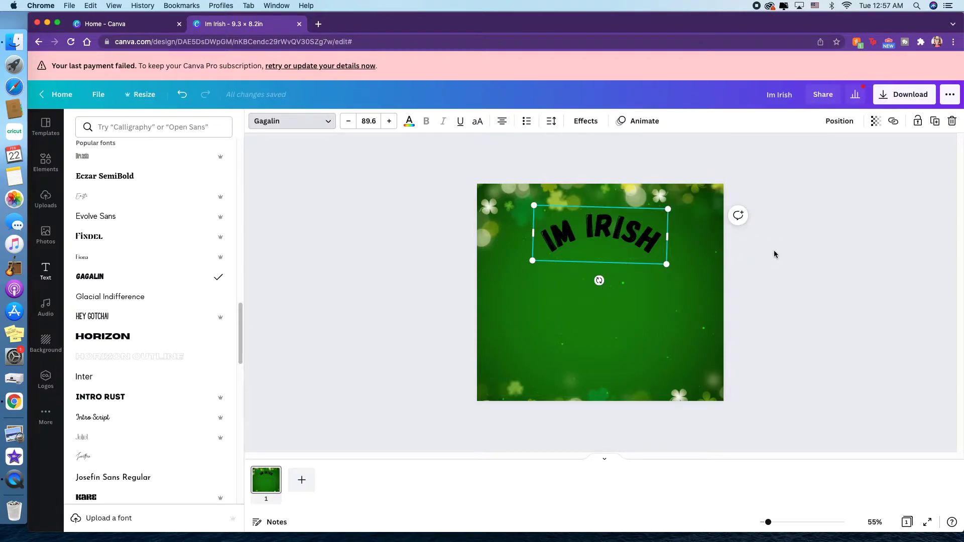
# Step: Rotate the curved "IM IRISH" heading slightly further clockwise
pyautogui.moveTo(599, 279); pyautogui.dragTo(598, 296)
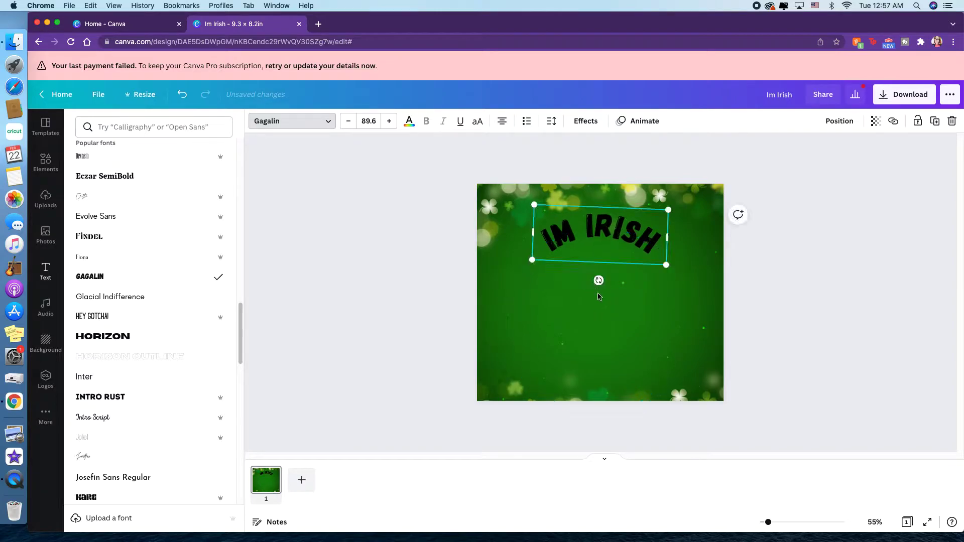
# Step: Browse the ready-made font combinations for a style suited to a second line of text
pyautogui.click(45, 273)
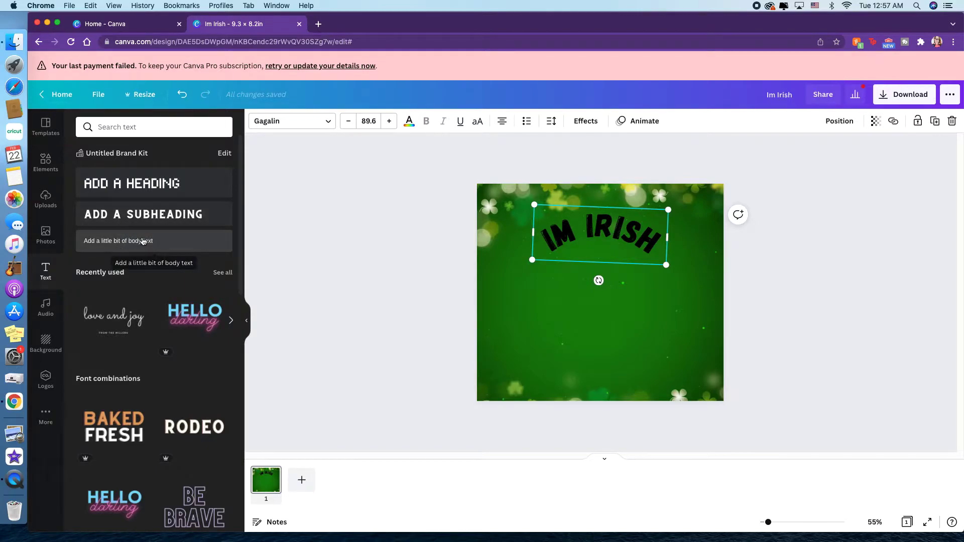
pyautogui.scroll(-10, 135, 251)
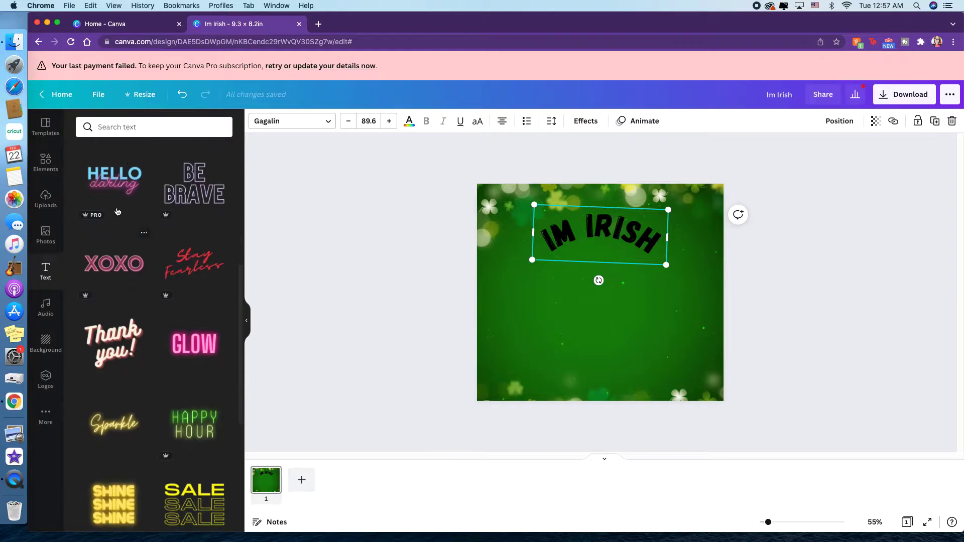
pyautogui.scroll(-10, 114, 275)
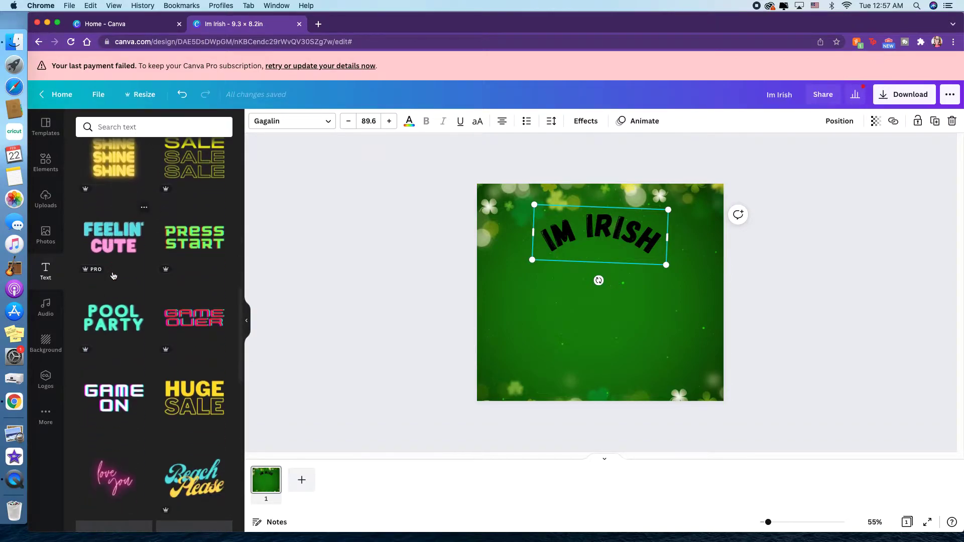
pyautogui.scroll(-5, 113, 275)
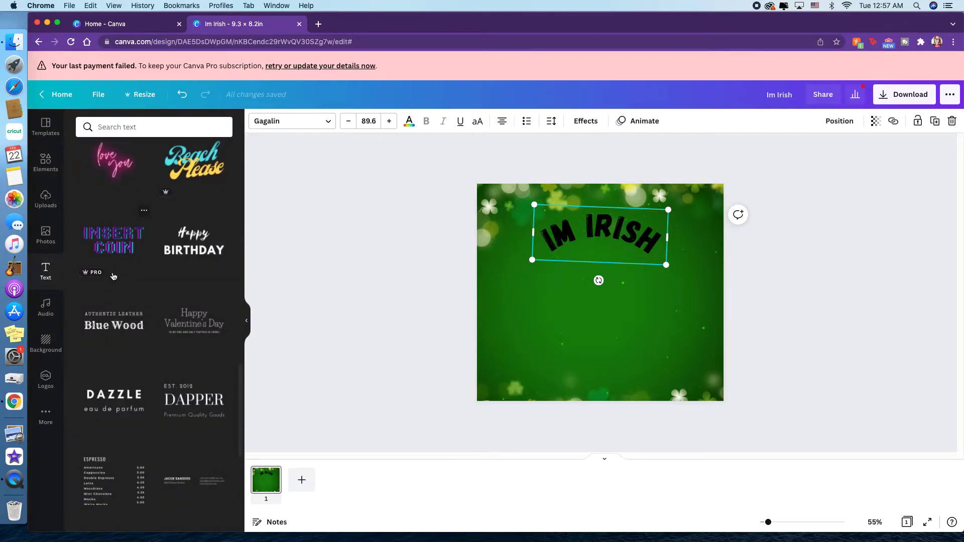
pyautogui.scroll(-10, 113, 276)
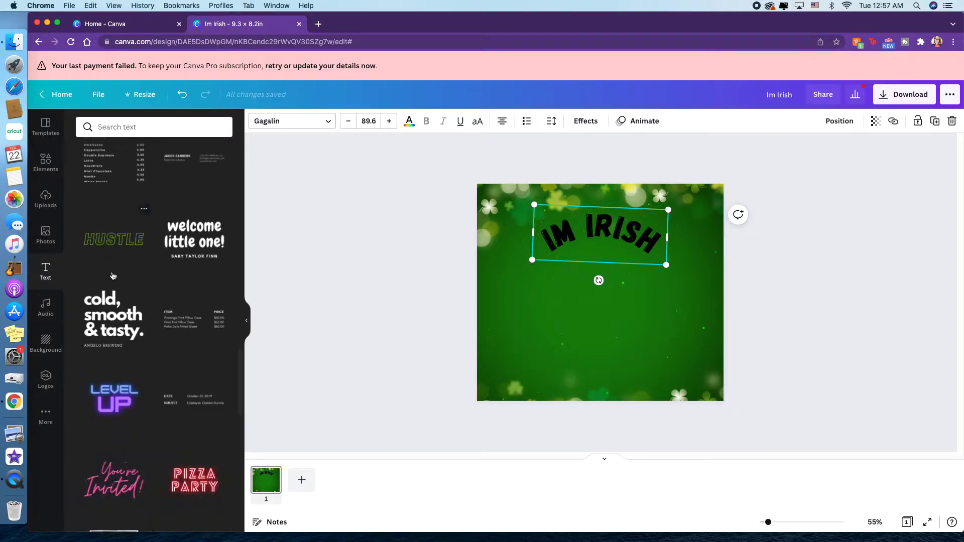
pyautogui.scroll(-10, 113, 277)
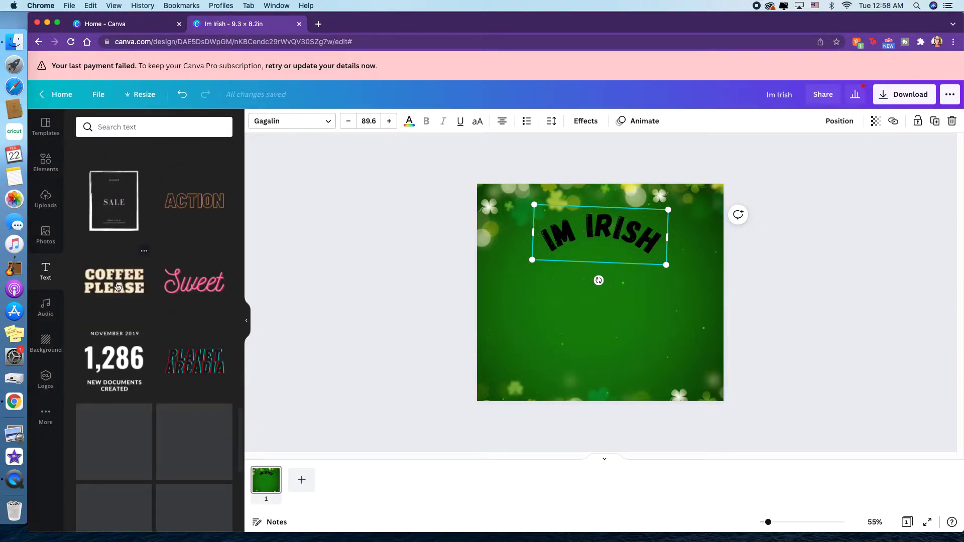
pyautogui.scroll(-4, 118, 286)
pyautogui.scroll(12, 129, 294)
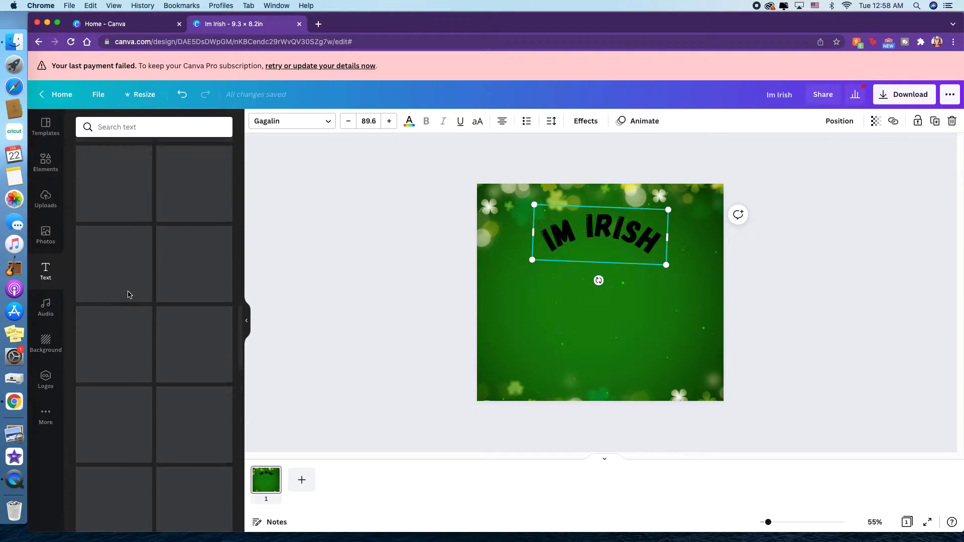
pyautogui.scroll(5, 129, 295)
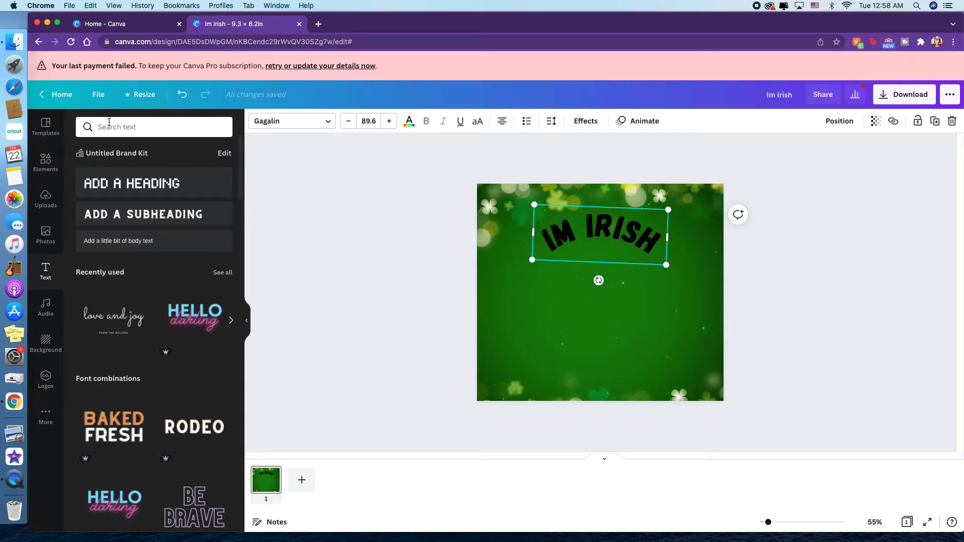
# Step: Add a default heading text box below "IM IRISH", and add a subheading and delete it again
pyautogui.click(160, 189)
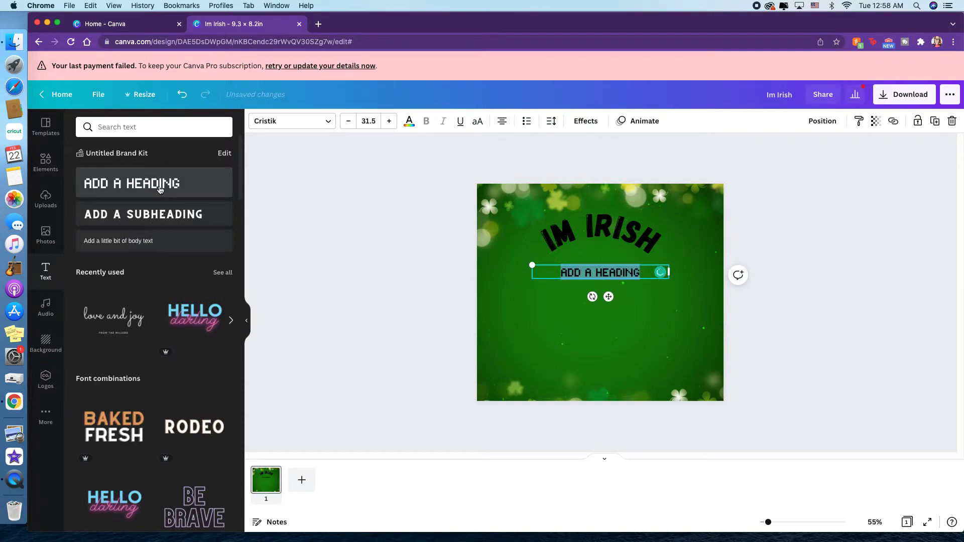
pyautogui.click(146, 216)
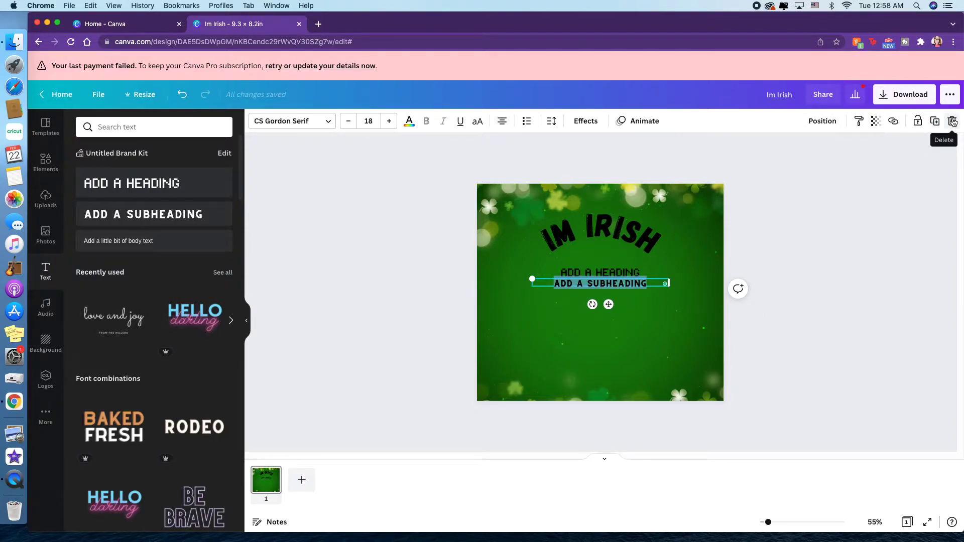
pyautogui.click(951, 121)
# Step: Replace the new heading's placeholder text with "EVERY DAY IS ST. PATRICKS DAY"
pyautogui.click(601, 275)
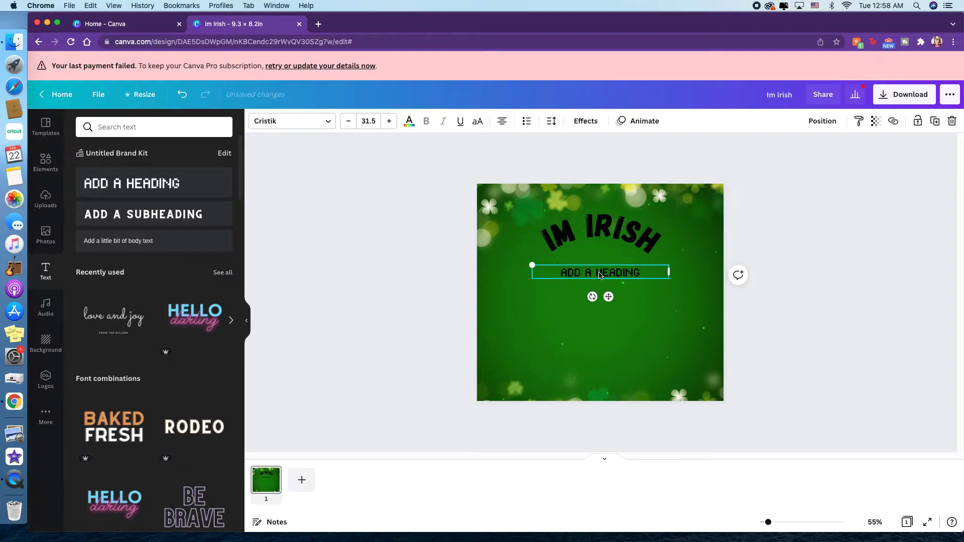
pyautogui.click(646, 277)
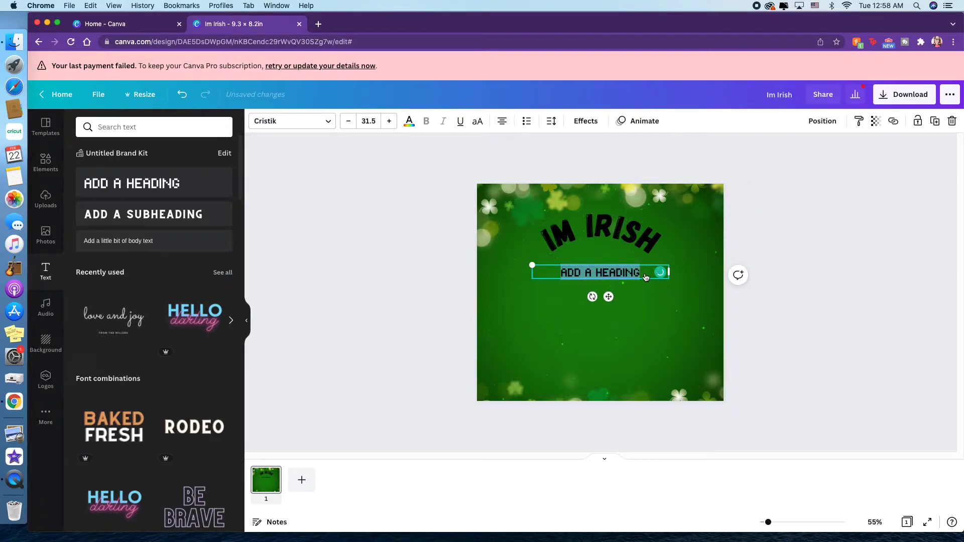
pyautogui.press('BackSpace')
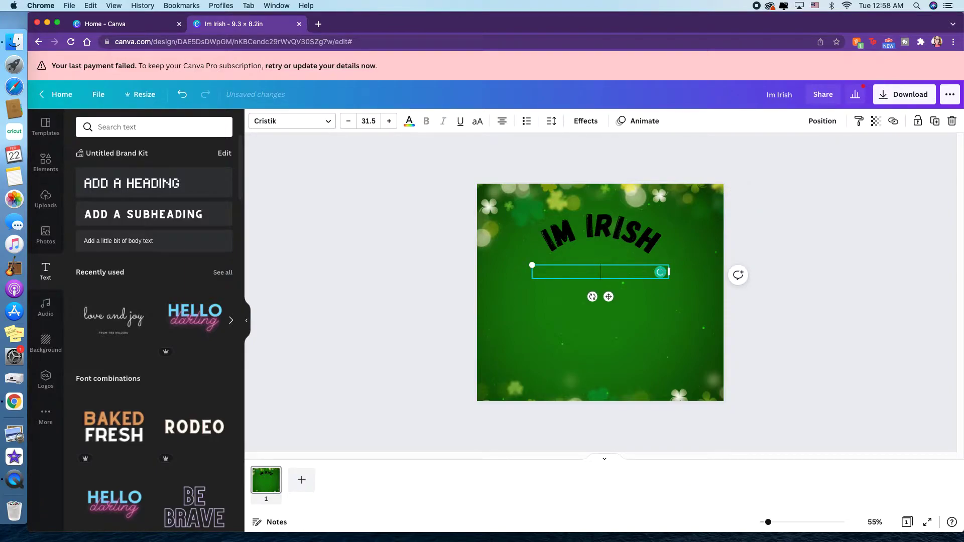
pyautogui.write('EVERY DAY IS ST.')
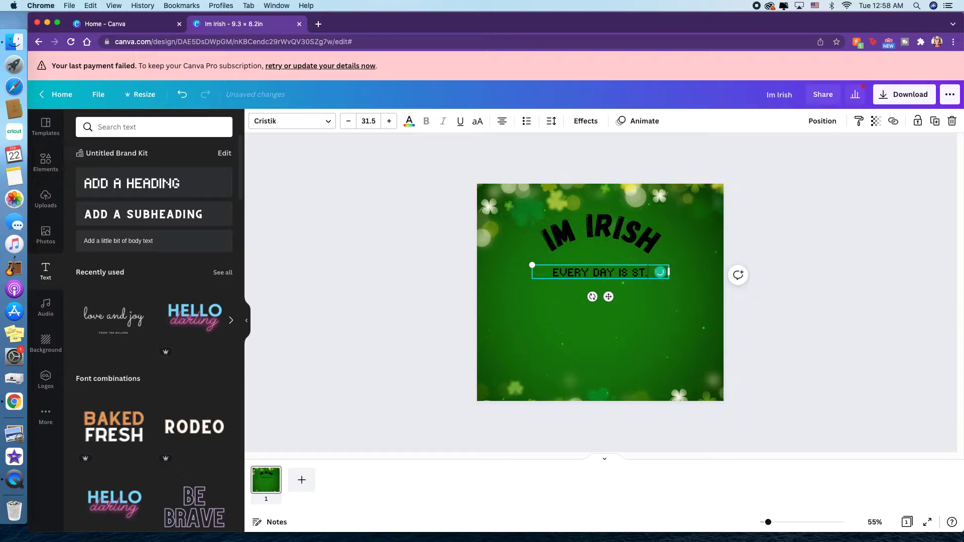
pyautogui.write(' PATI')
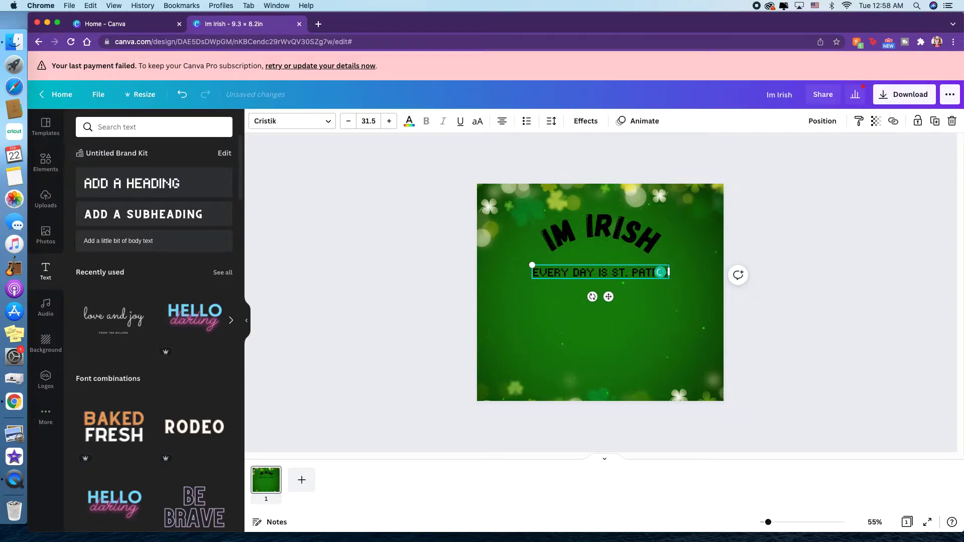
pyautogui.press('BackSpace')
pyautogui.write('RICKS DAY')
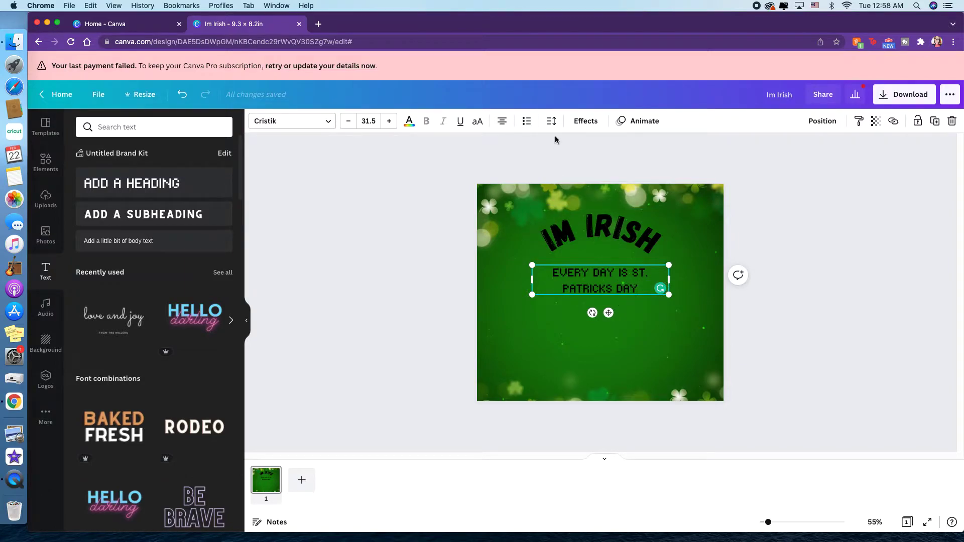
# Step: Tighten the line spacing of the "EVERY DAY IS ST. PATRICKS DAY" text slightly and close the spacing options
pyautogui.click(551, 121)
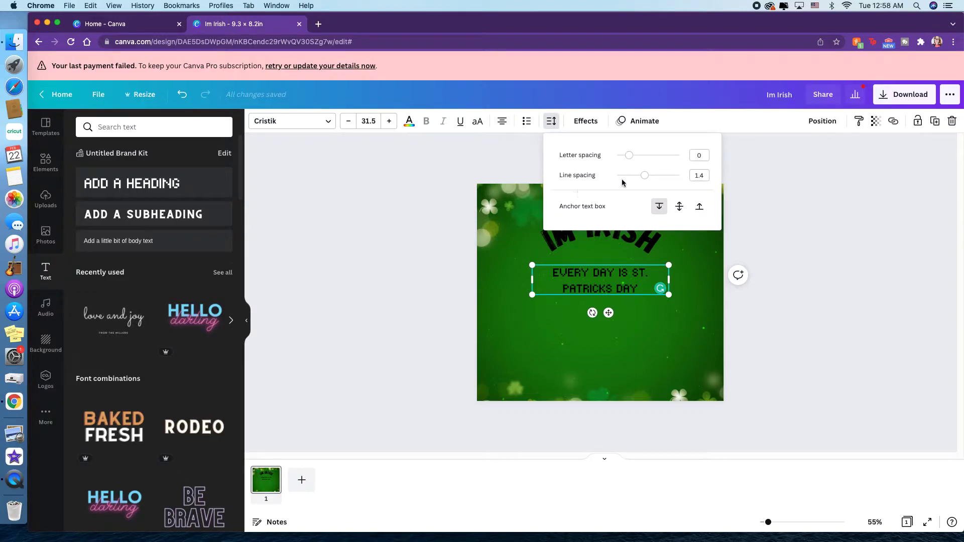
pyautogui.click(644, 178)
pyautogui.moveTo(644, 180); pyautogui.dragTo(635, 181)
pyautogui.click(750, 314)
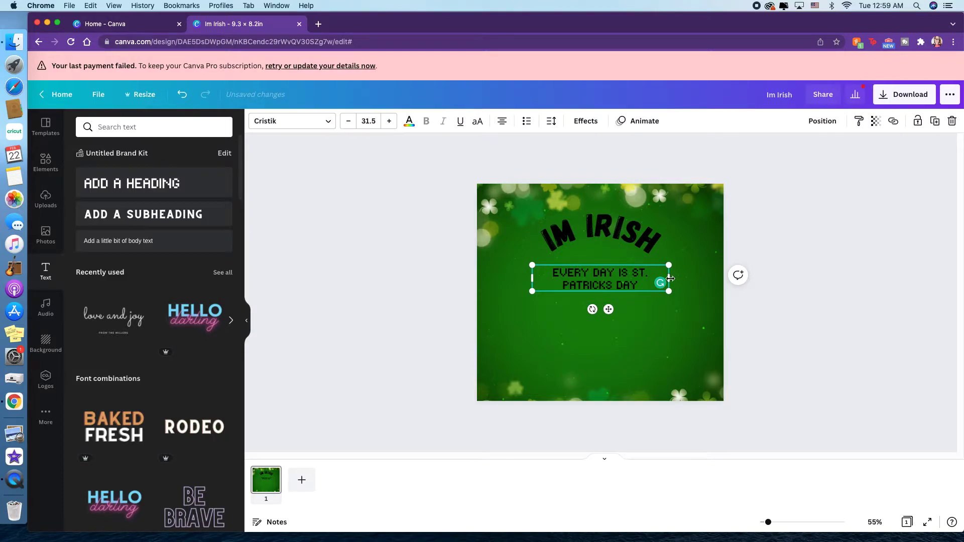
# Step: Widen the new text box so the phrase fits on one line, and center it near the page's lower edge
pyautogui.moveTo(669, 281); pyautogui.dragTo(722, 280)
pyautogui.moveTo(637, 295); pyautogui.dragTo(620, 336)
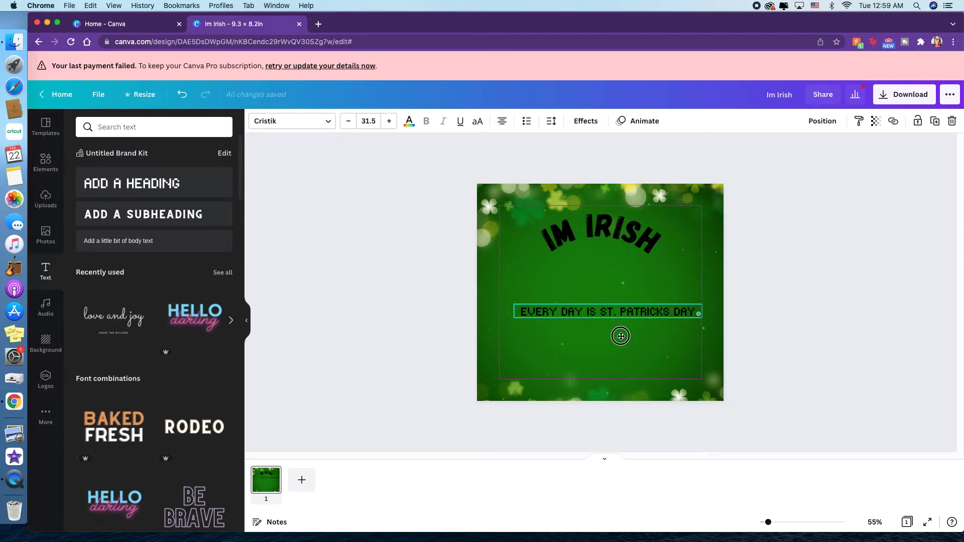
pyautogui.moveTo(620, 336); pyautogui.dragTo(611, 386)
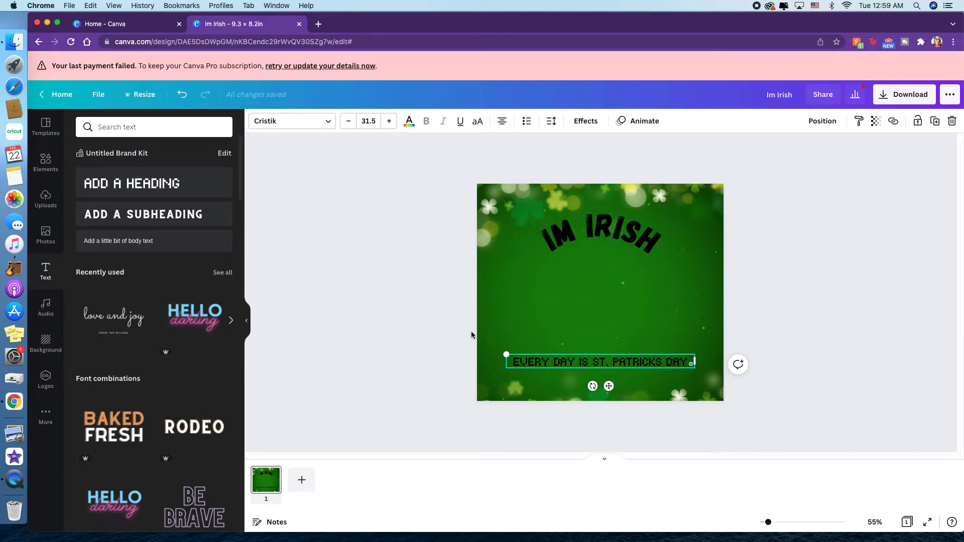
# Step: Apply the Curve shape effect to the lower text with a curve value of -34
pyautogui.click(599, 125)
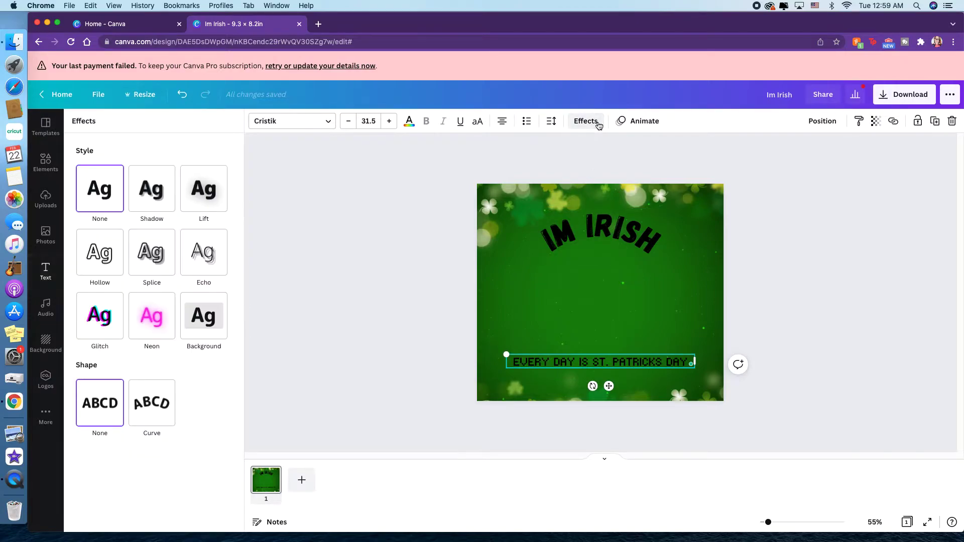
pyautogui.click(145, 411)
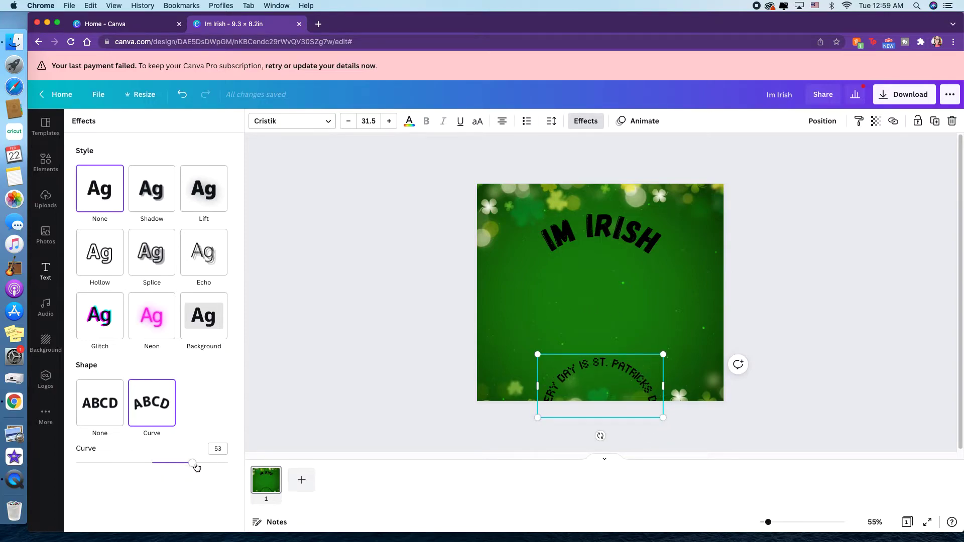
pyautogui.moveTo(195, 467); pyautogui.dragTo(126, 471)
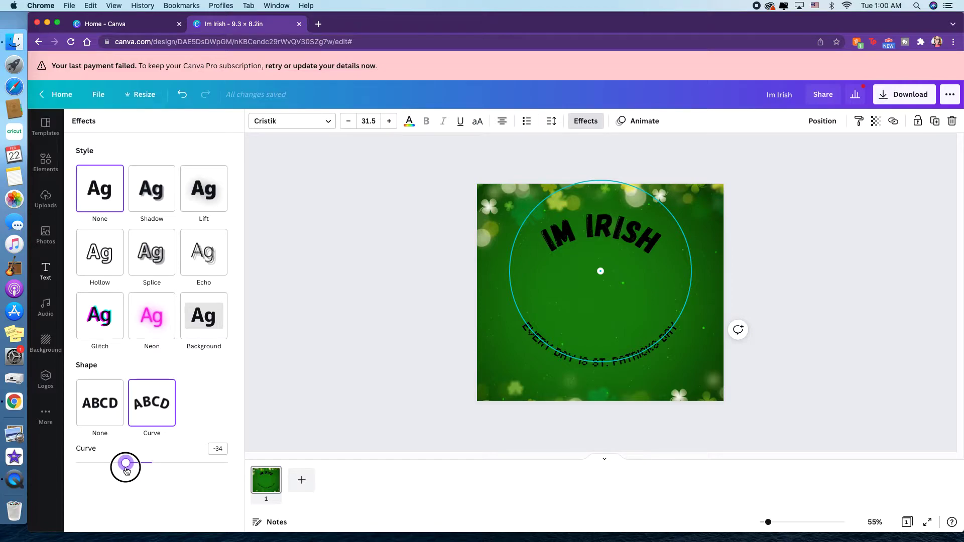
pyautogui.moveTo(126, 470); pyautogui.dragTo(126, 470)
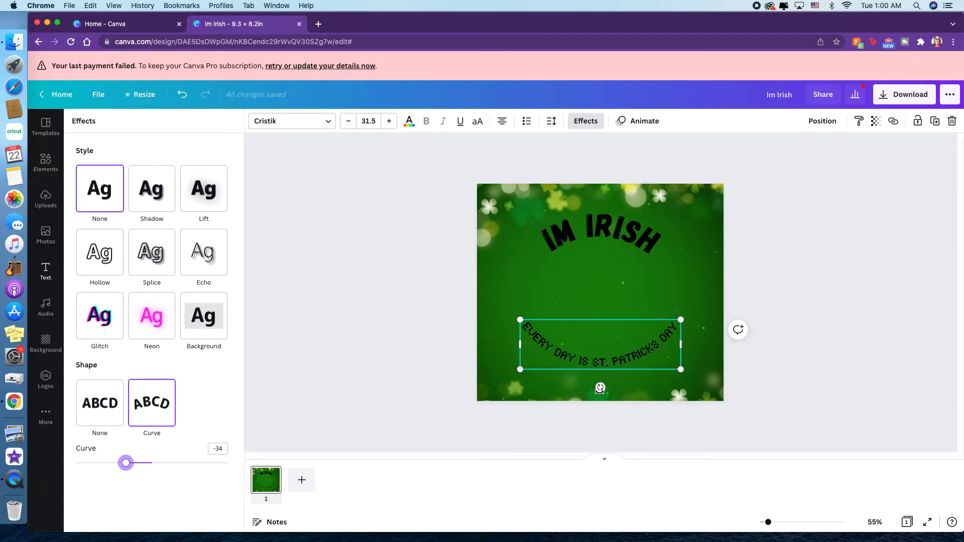
# Step: Try rotating the curved lower text counterclockwise and moving it toward the page's right side
pyautogui.moveTo(599, 388); pyautogui.dragTo(628, 376)
pyautogui.click(575, 314)
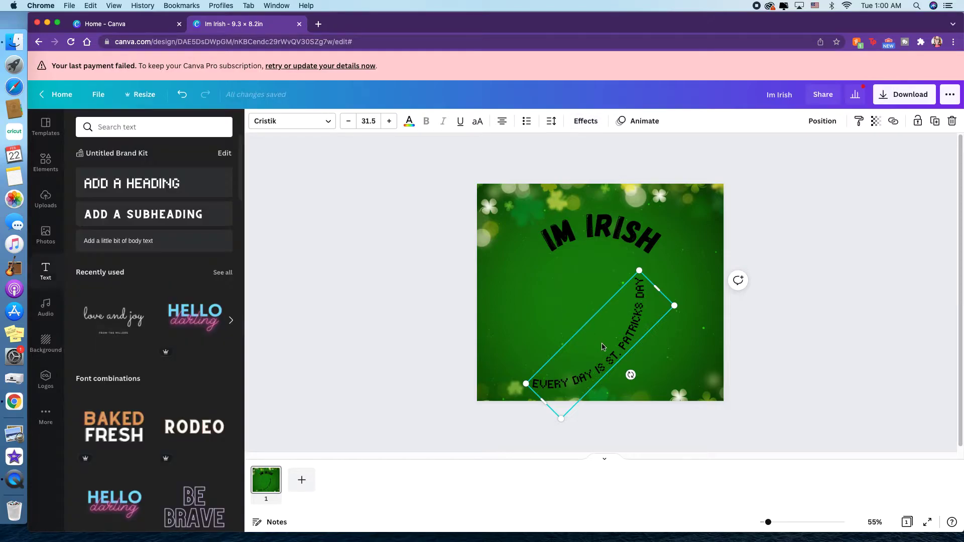
pyautogui.moveTo(606, 339); pyautogui.dragTo(647, 330)
pyautogui.moveTo(671, 365); pyautogui.dragTo(647, 379)
pyautogui.moveTo(647, 320); pyautogui.dragTo(621, 327)
pyautogui.moveTo(621, 386); pyautogui.dragTo(617, 386)
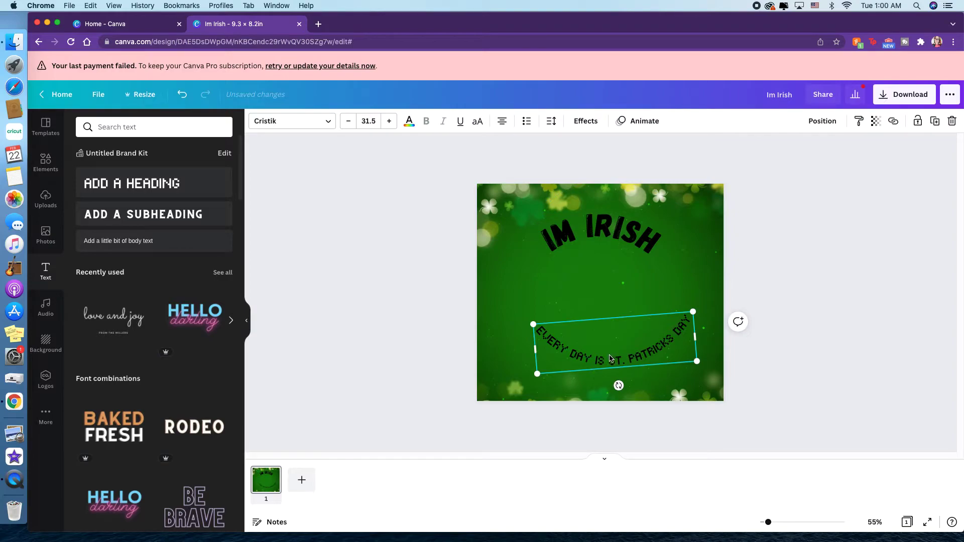
pyautogui.moveTo(618, 385); pyautogui.dragTo(657, 338)
pyautogui.moveTo(592, 348); pyautogui.dragTo(652, 318)
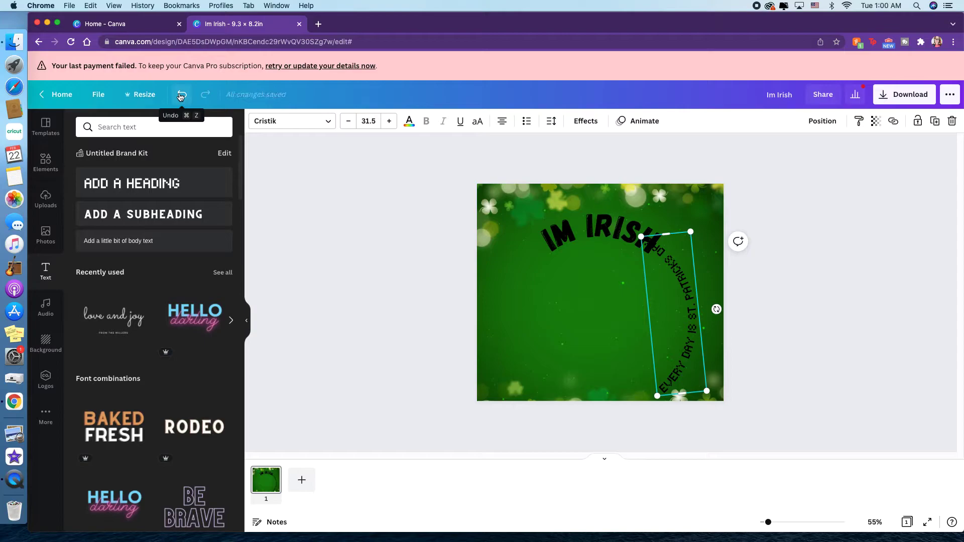
# Step: Undo the rotations and moves of the lower text, keeping its upward-opening curve of -34
pyautogui.click(181, 96)
pyautogui.click(181, 96)
pyautogui.click(181, 96)
pyautogui.click(181, 97)
pyautogui.click(180, 97)
pyautogui.click(181, 96)
pyautogui.click(181, 96)
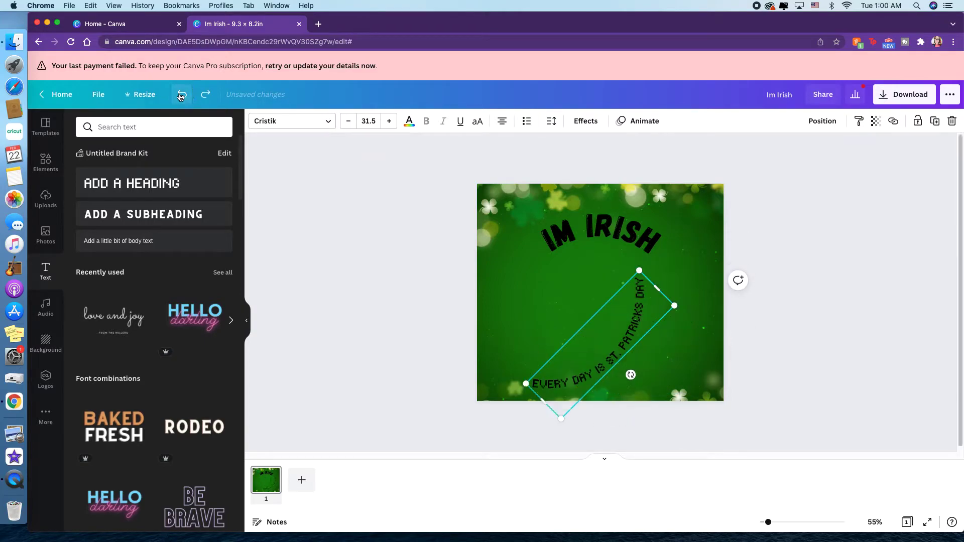
pyautogui.click(180, 96)
pyautogui.click(181, 97)
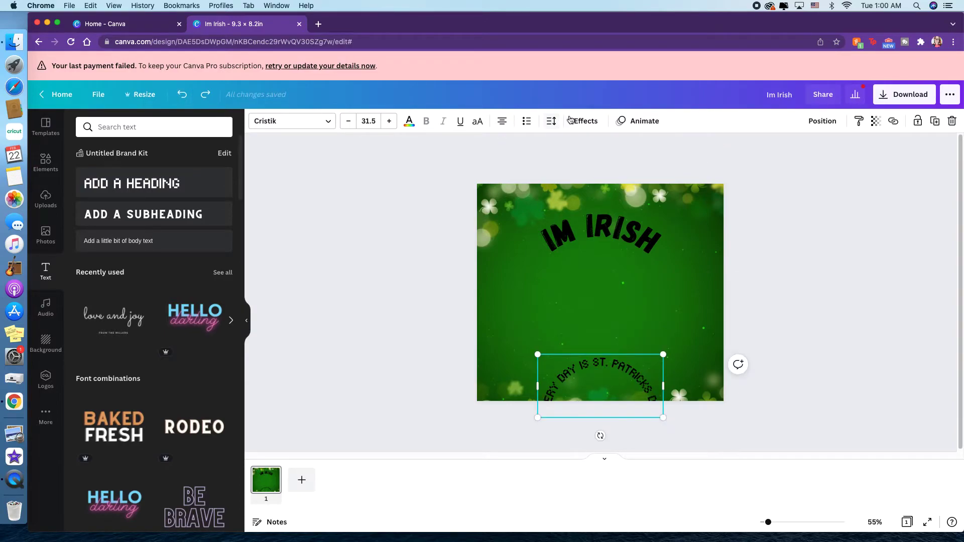
pyautogui.click(205, 96)
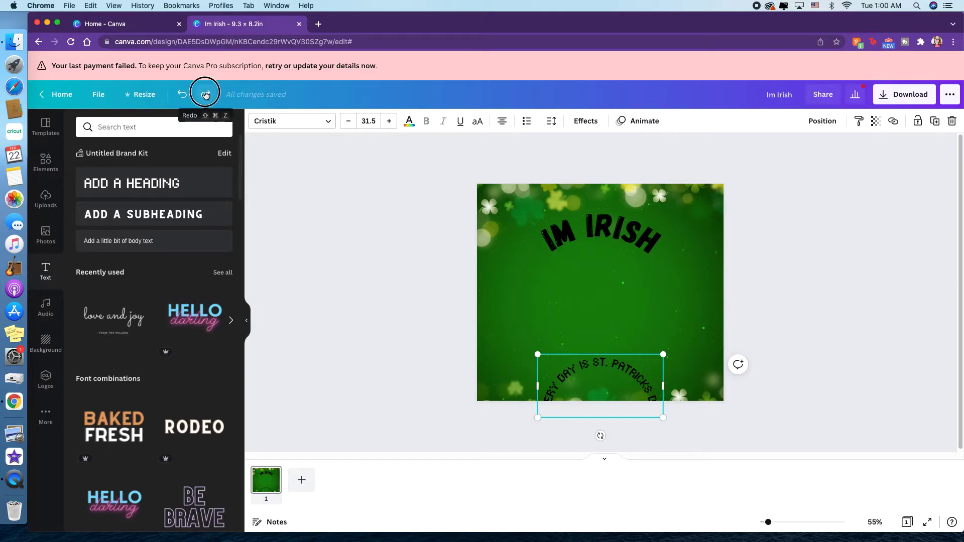
pyautogui.click(675, 286)
# Step: Set the curved lower text's font to One Little Font from the recently used fonts
pyautogui.click(594, 366)
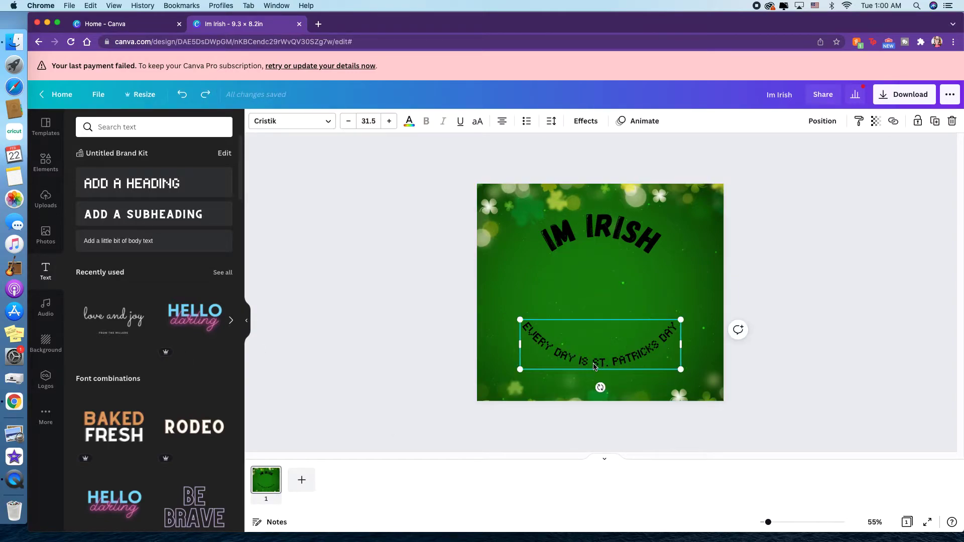
pyautogui.click(329, 126)
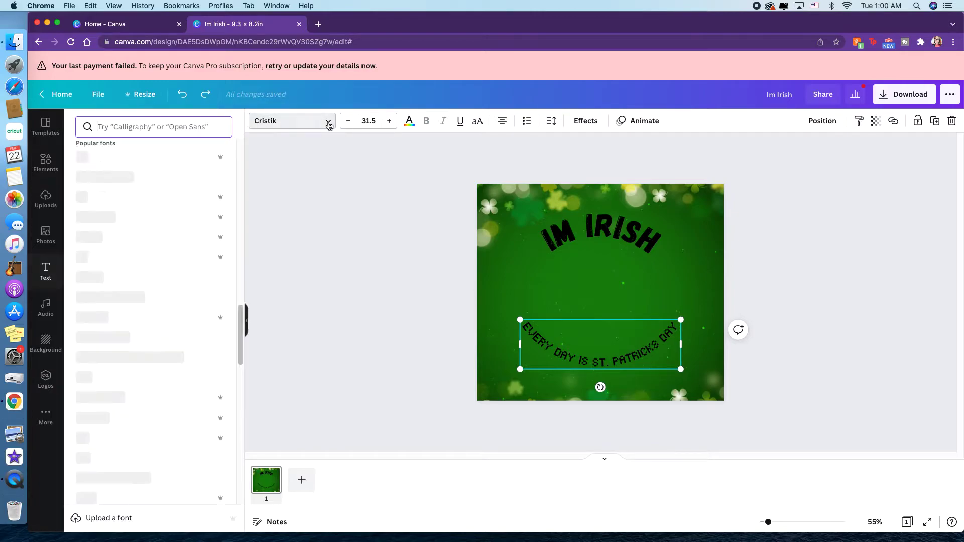
pyautogui.scroll(-5, 179, 200)
pyautogui.scroll(6, 217, 271)
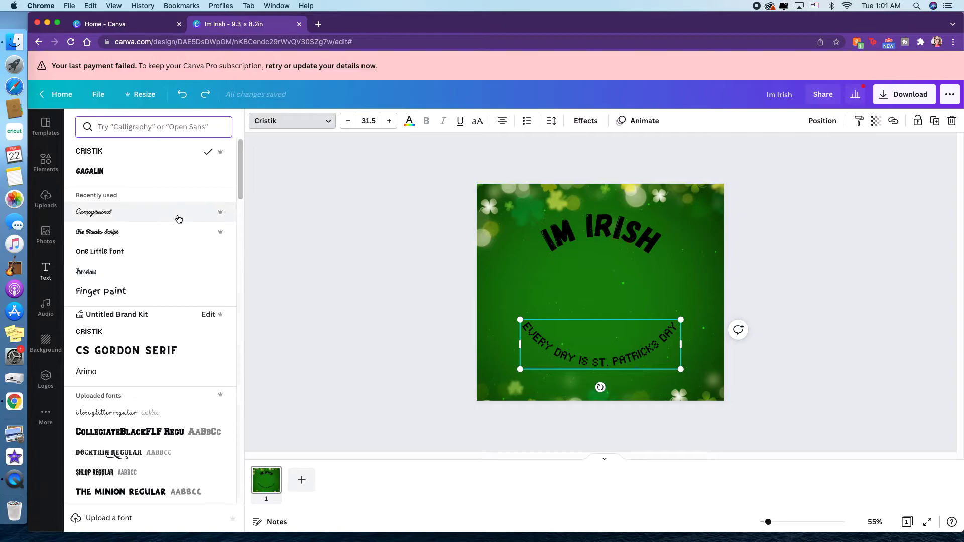
pyautogui.click(136, 253)
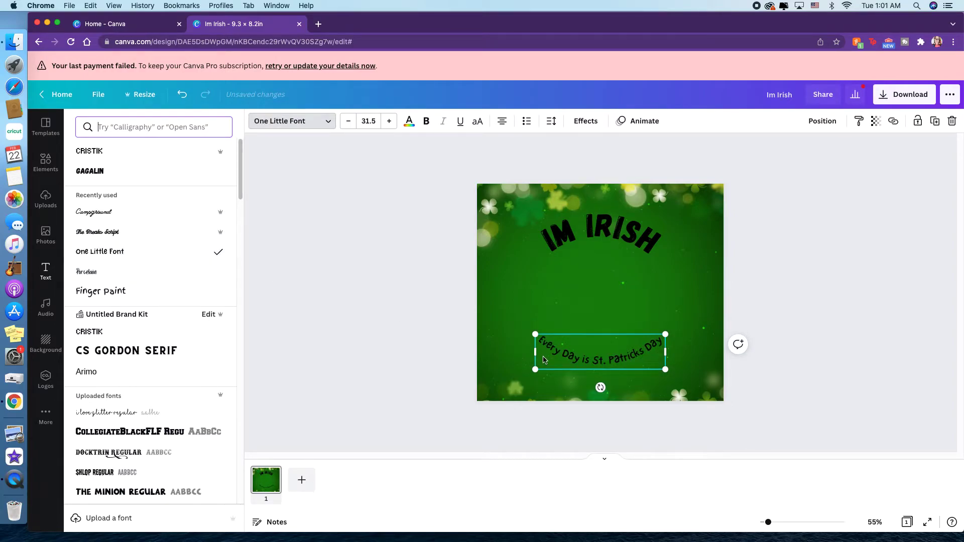
# Step: Enlarge the curved "Every Day is St. Patricks Day" text to font size 46.4 and centre it beneath the heading
pyautogui.moveTo(665, 334); pyautogui.dragTo(726, 317)
pyautogui.moveTo(649, 355); pyautogui.dragTo(624, 362)
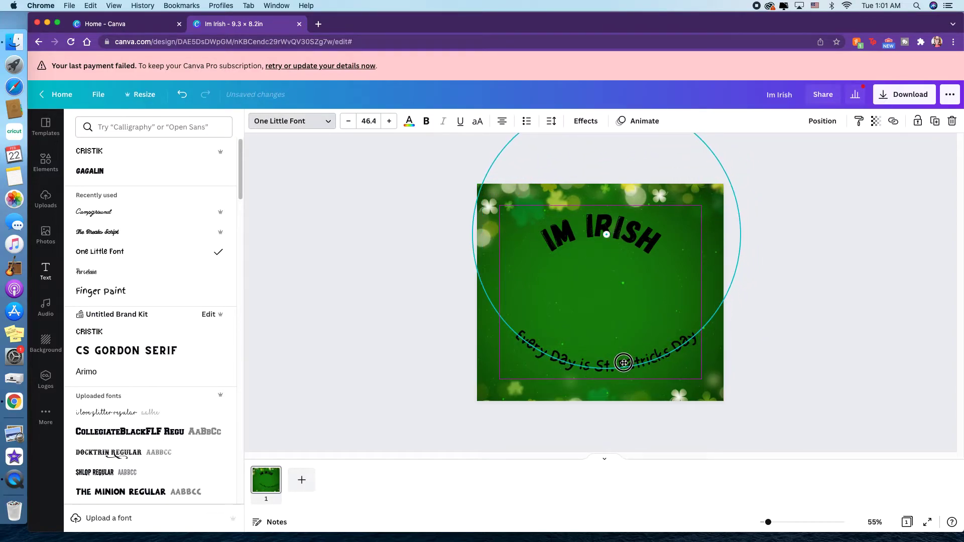
pyautogui.click(357, 338)
pyautogui.click(352, 268)
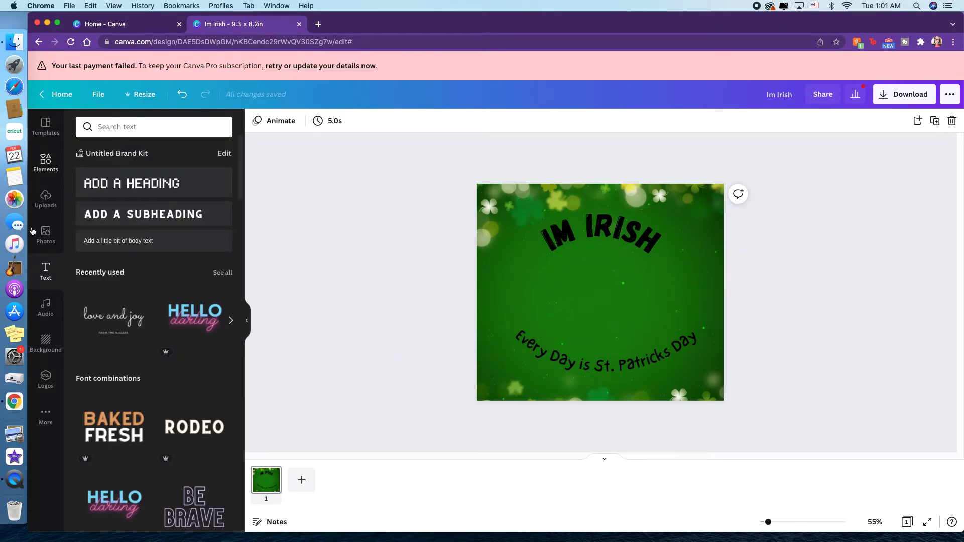
# Step: Browse the uploaded images and the stock photos for artwork to add to the design
pyautogui.click(46, 200)
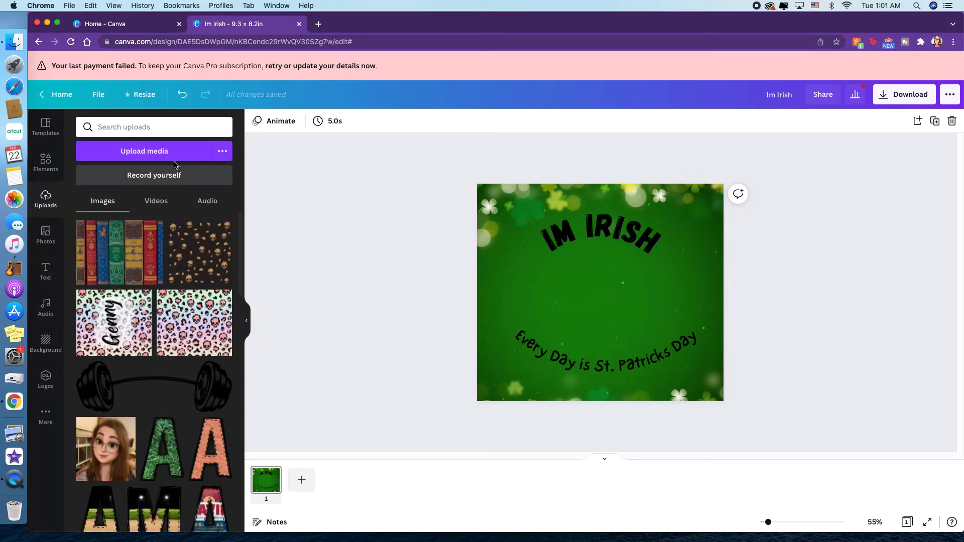
pyautogui.scroll(-3, 165, 255)
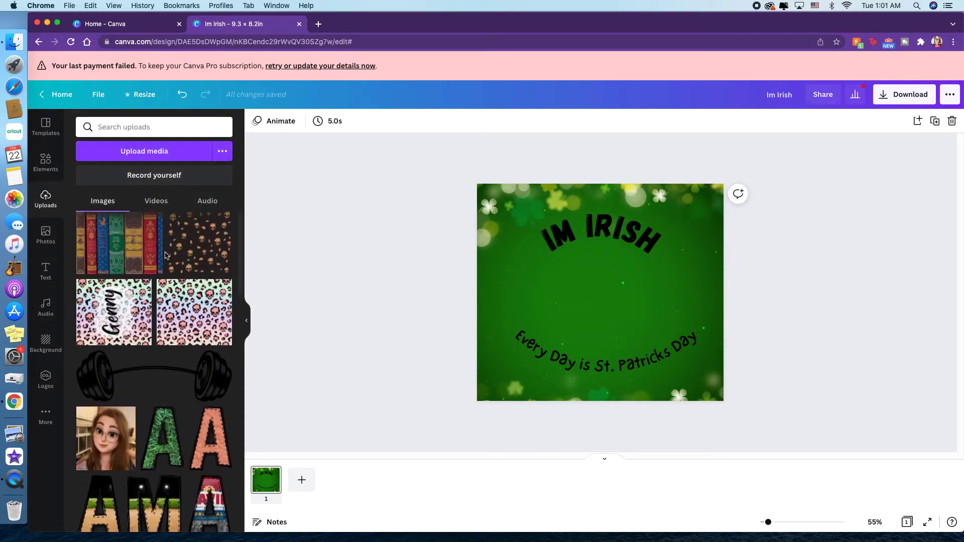
pyautogui.scroll(-5, 165, 254)
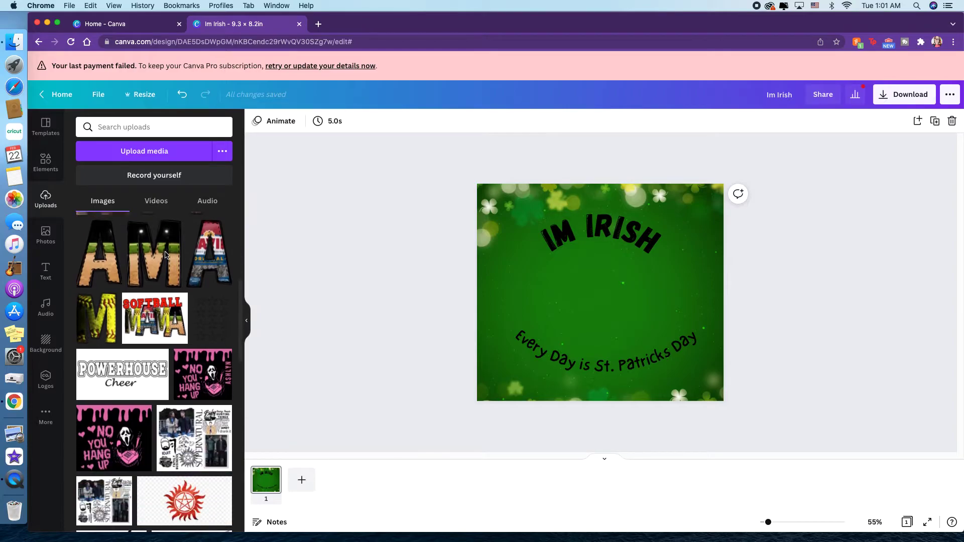
pyautogui.scroll(5, 166, 255)
pyautogui.scroll(3, 166, 254)
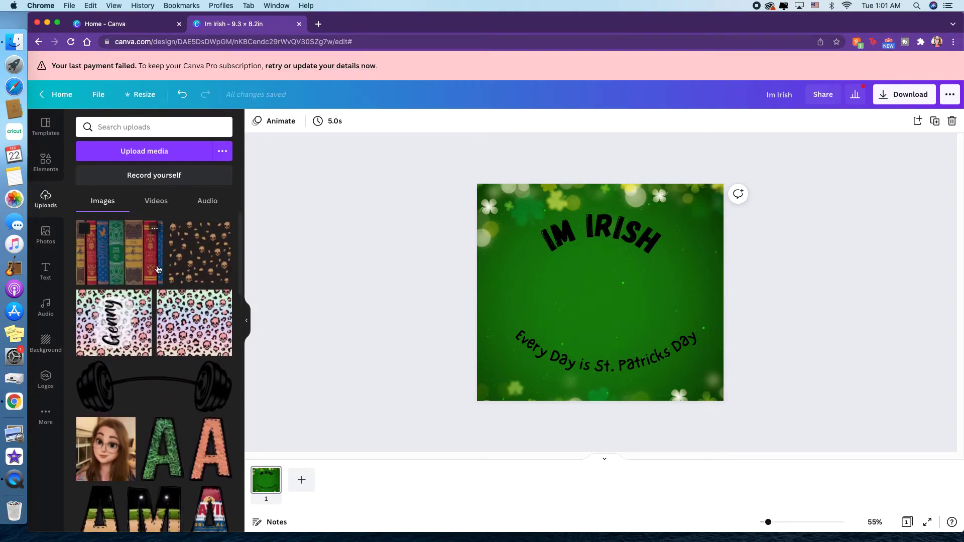
pyautogui.click(58, 235)
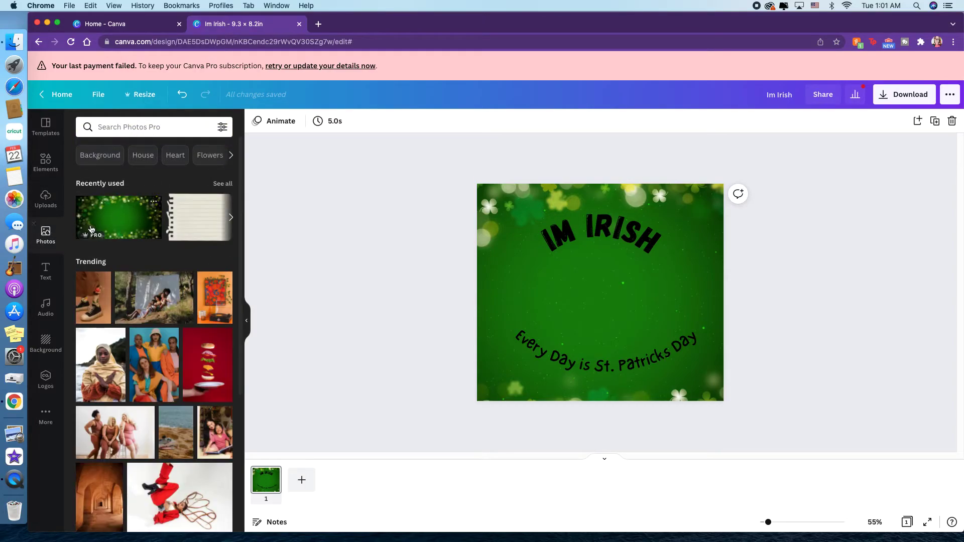
pyautogui.scroll(-15, 133, 291)
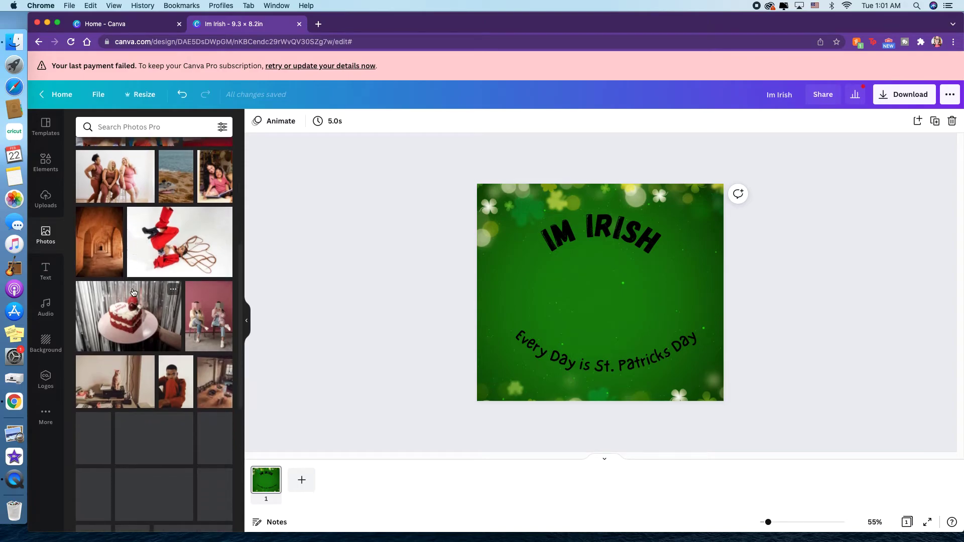
pyautogui.scroll(15, 133, 291)
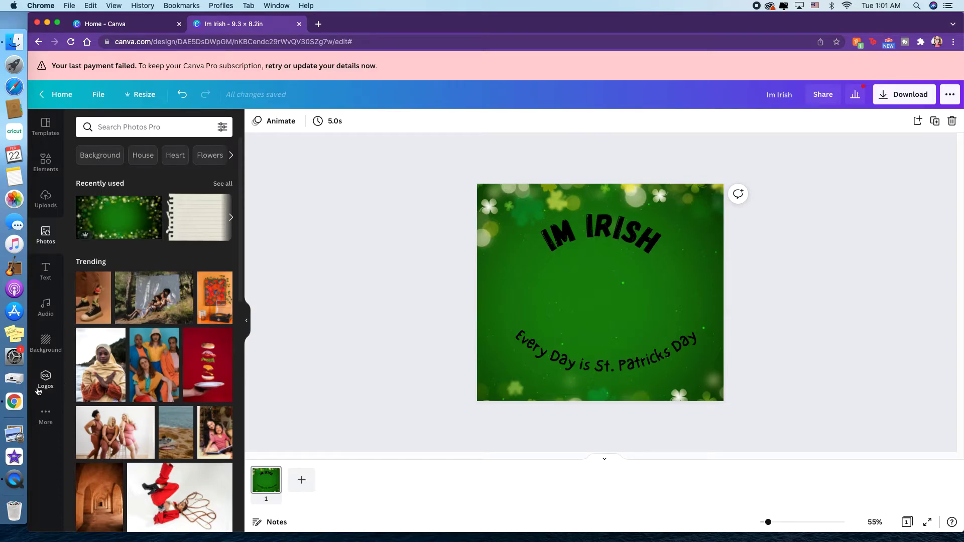
# Step: Add the neon-green outlined three-leaf shamrock from the "st patricks day" graphics to the design
pyautogui.click(45, 161)
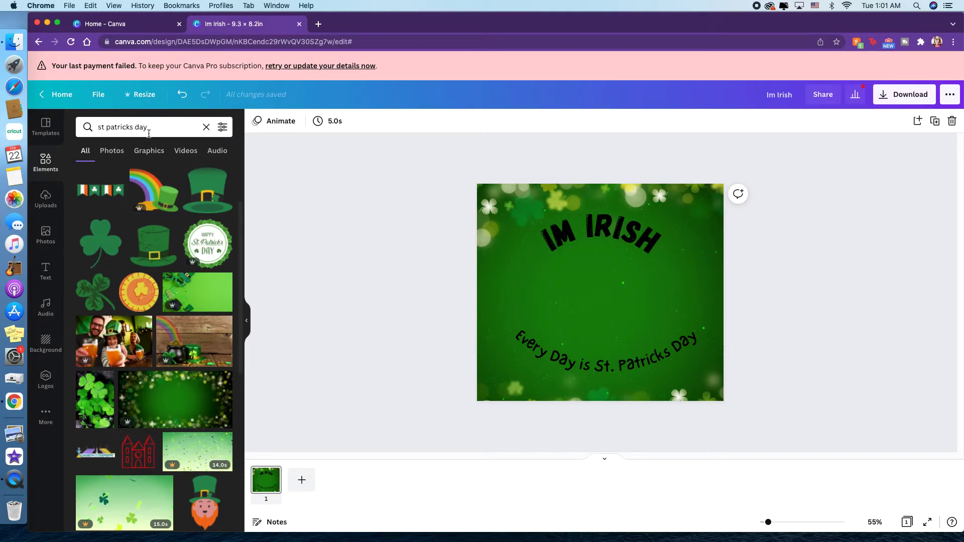
pyautogui.click(150, 151)
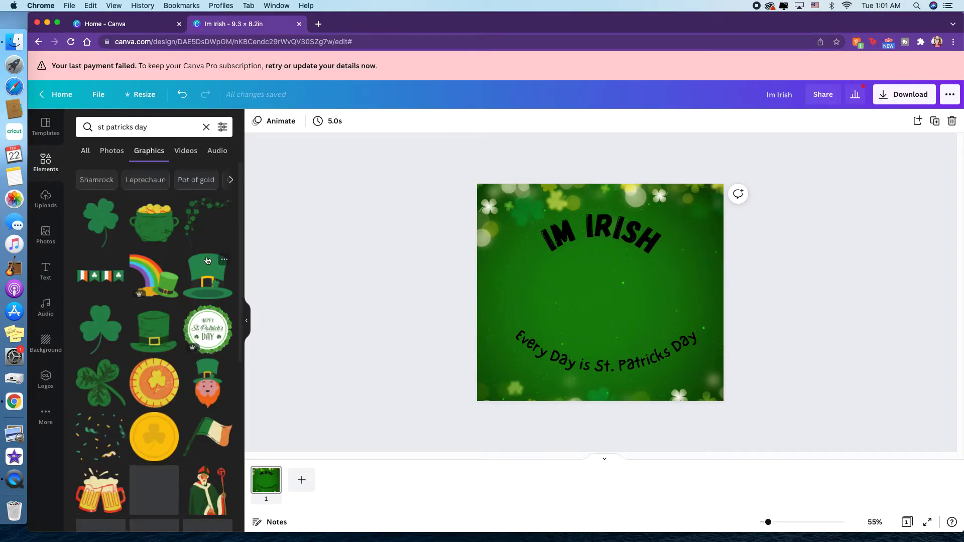
pyautogui.scroll(-1, 181, 275)
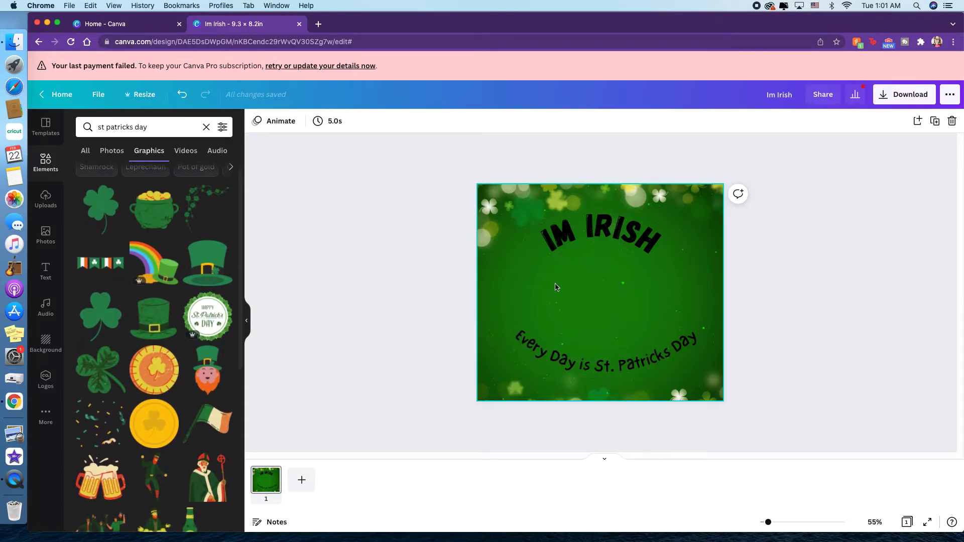
pyautogui.scroll(-5, 177, 308)
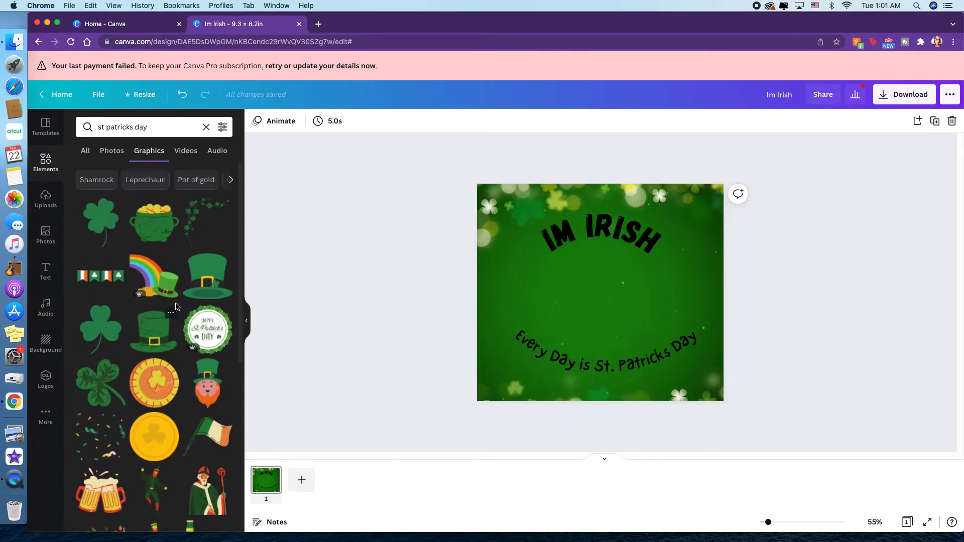
pyautogui.scroll(-4, 177, 308)
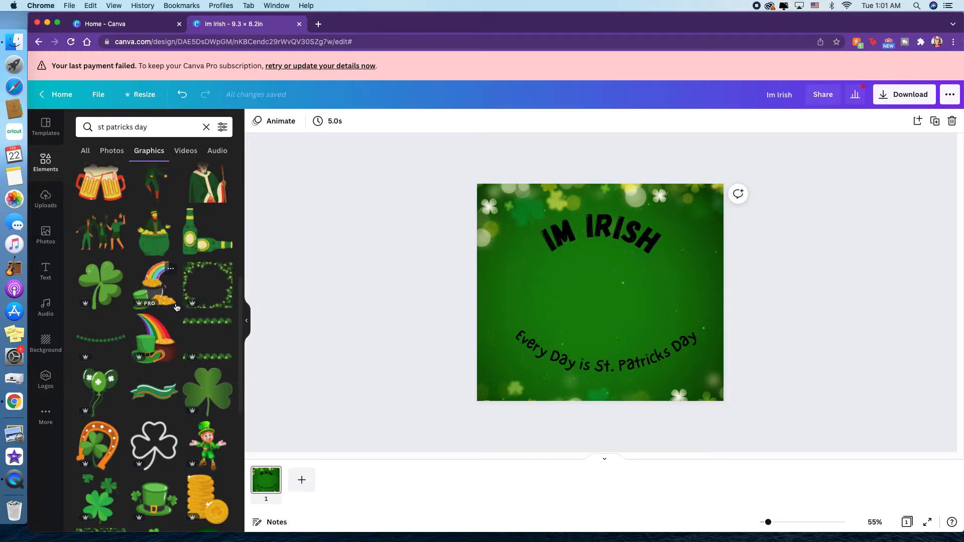
pyautogui.scroll(-3, 176, 308)
pyautogui.scroll(-5, 177, 308)
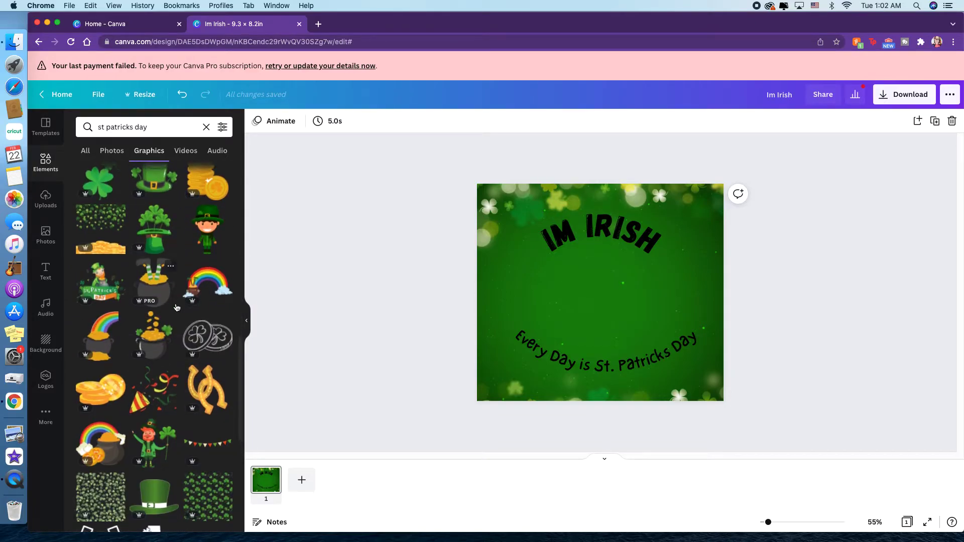
pyautogui.scroll(-5, 177, 308)
pyautogui.scroll(-2, 177, 307)
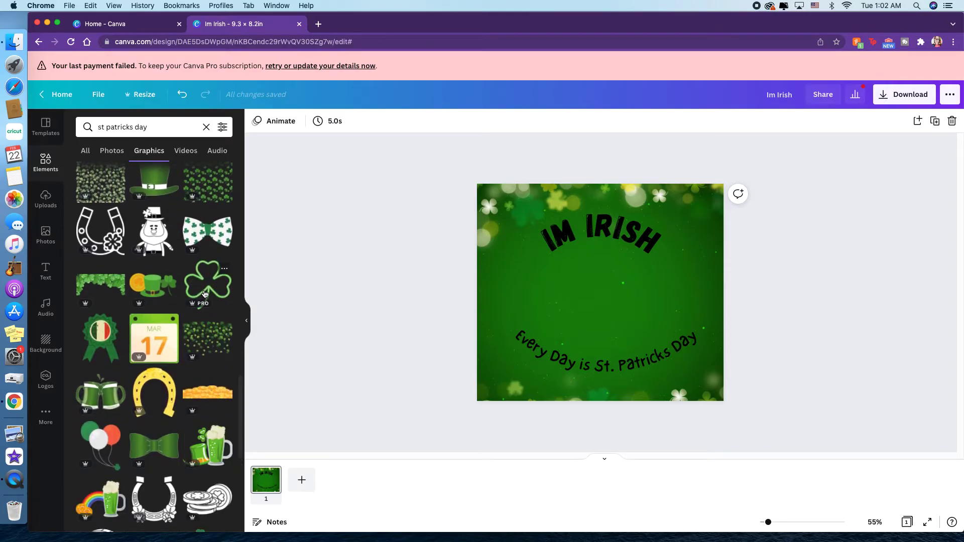
pyautogui.click(200, 271)
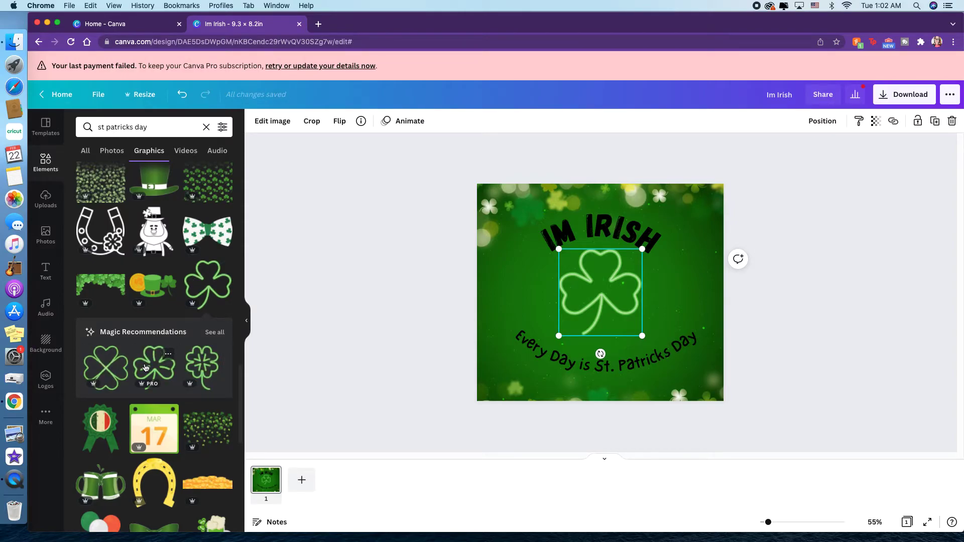
pyautogui.scroll(-2, 216, 299)
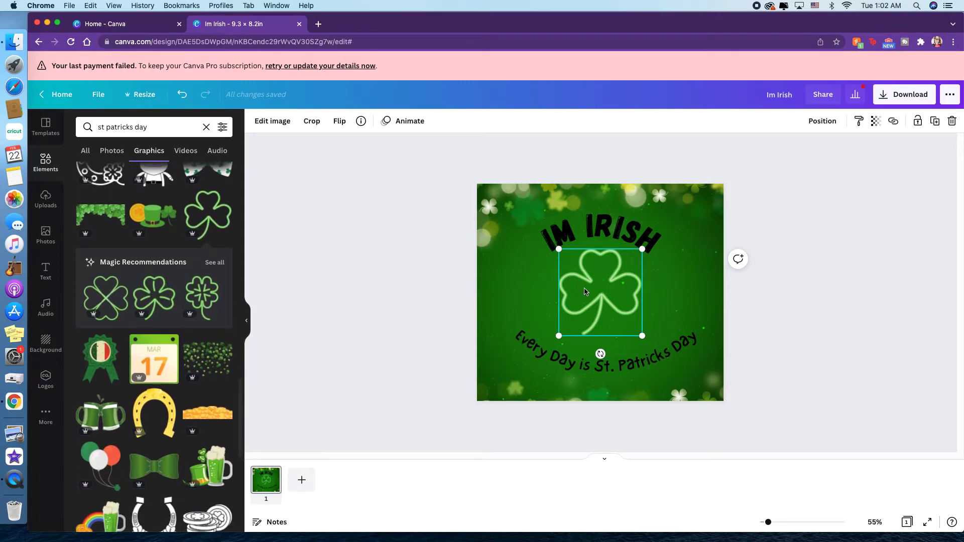
pyautogui.click(793, 323)
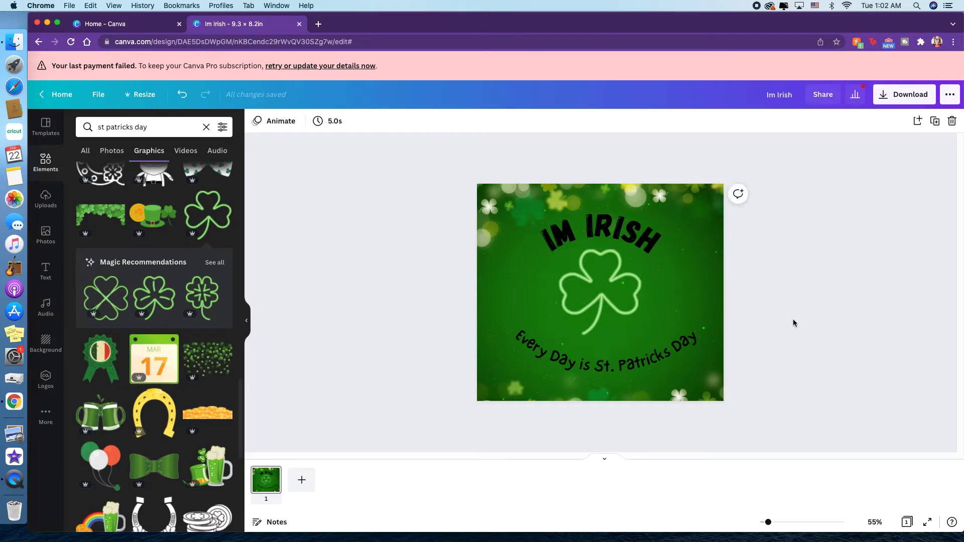
# Step: Enlarge the neon shamrock to span from the heading to the lower text and centre it on the page
pyautogui.click(602, 313)
pyautogui.moveTo(601, 313); pyautogui.dragTo(643, 285)
pyautogui.moveTo(599, 310)
pyautogui.mouseDown()
pyautogui.moveTo(490, 358)
pyautogui.moveTo(612, 302)
pyautogui.mouseUp()
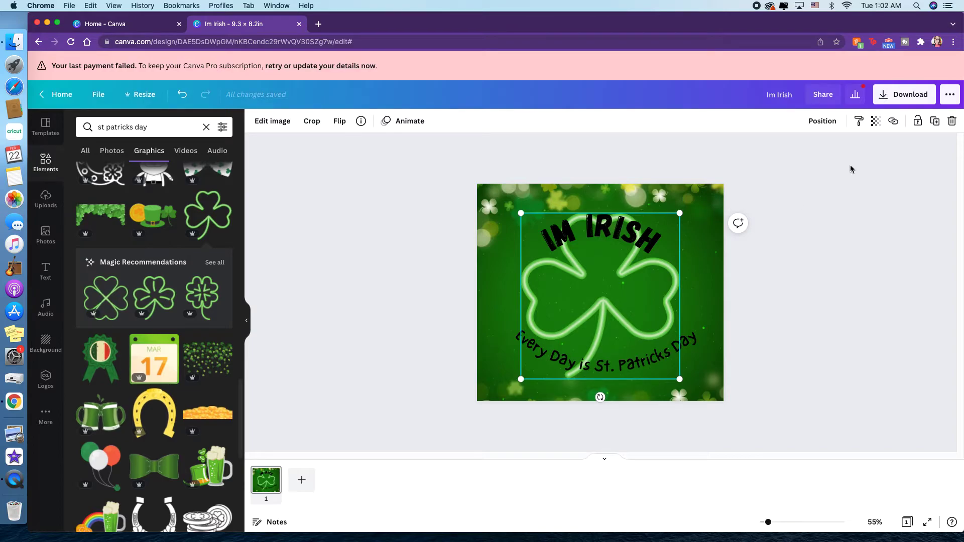
# Step: Reduce the neon shamrock's opacity to well under half so it sits faintly behind the text
pyautogui.click(875, 122)
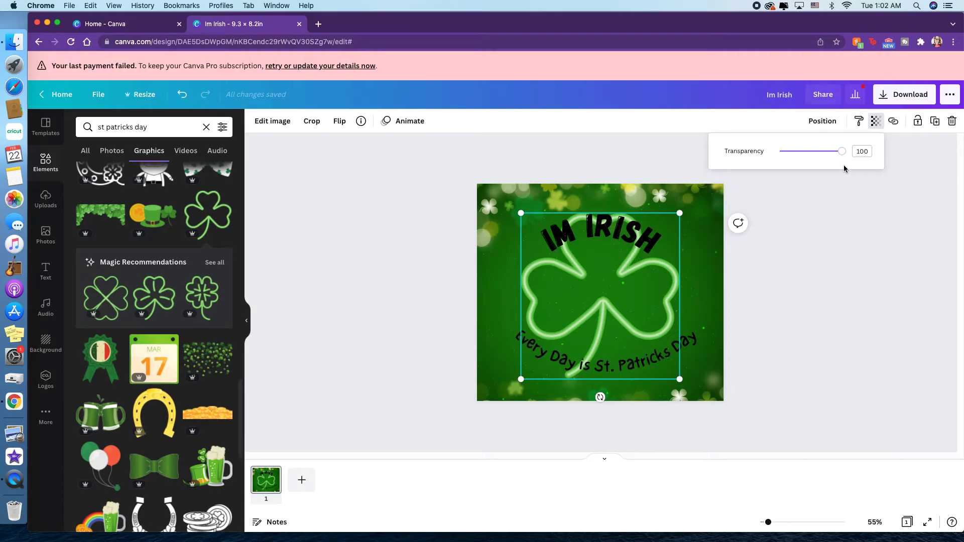
pyautogui.moveTo(843, 154); pyautogui.dragTo(806, 162)
pyautogui.click(798, 272)
pyautogui.click(797, 271)
pyautogui.click(563, 286)
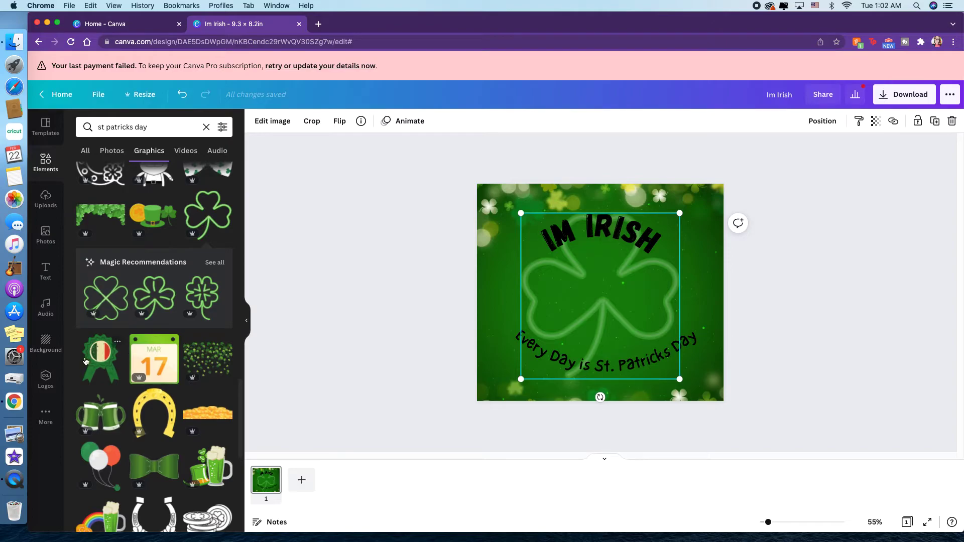
# Step: Search the elements for "whiskey" and add the black-and-white whiskey bottle graphic with radiating lines
pyautogui.scroll(-10, 85, 362)
pyautogui.scroll(10, 188, 385)
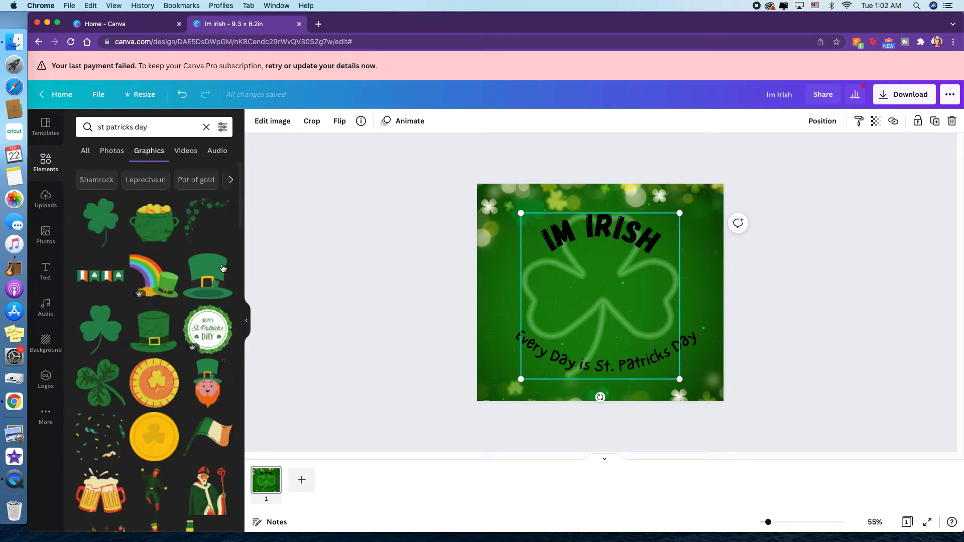
pyautogui.click(206, 127)
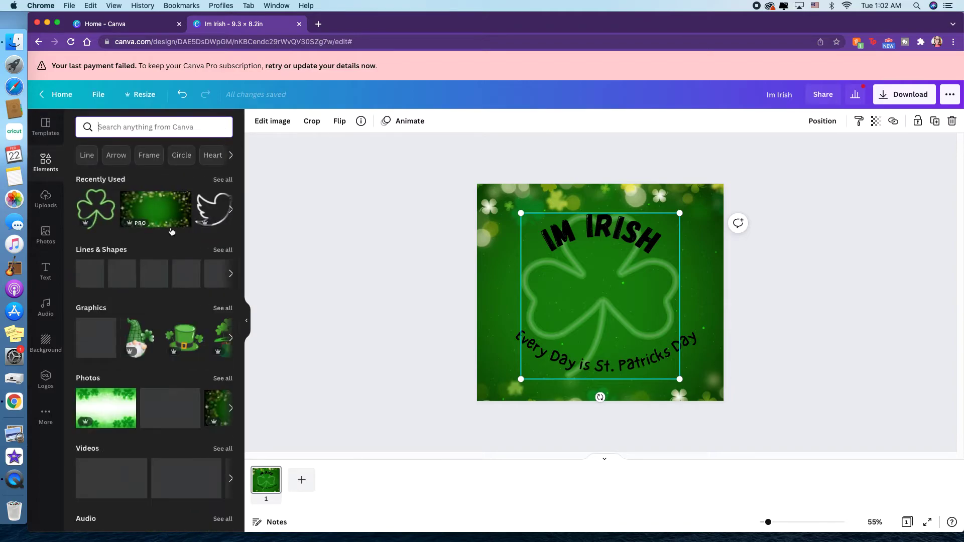
pyautogui.write('whi')
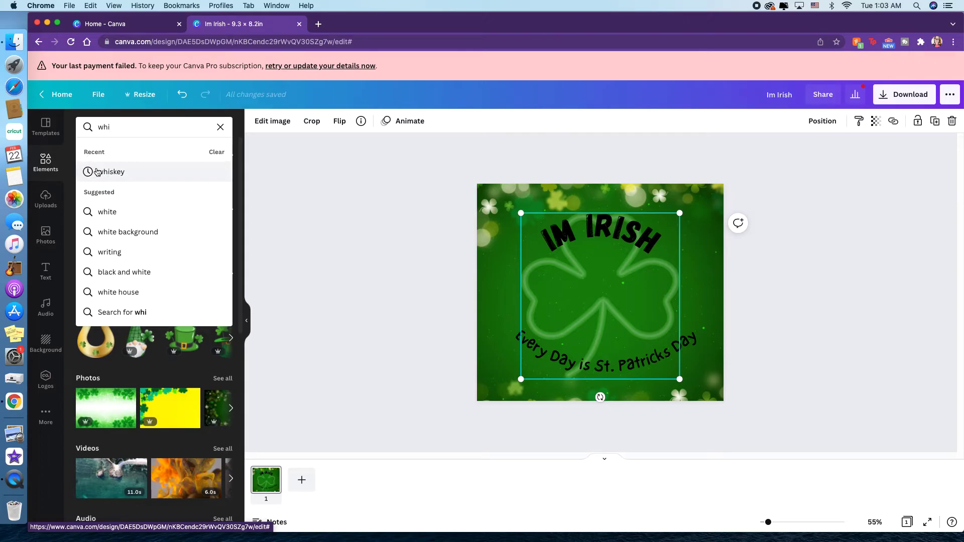
pyautogui.click(111, 172)
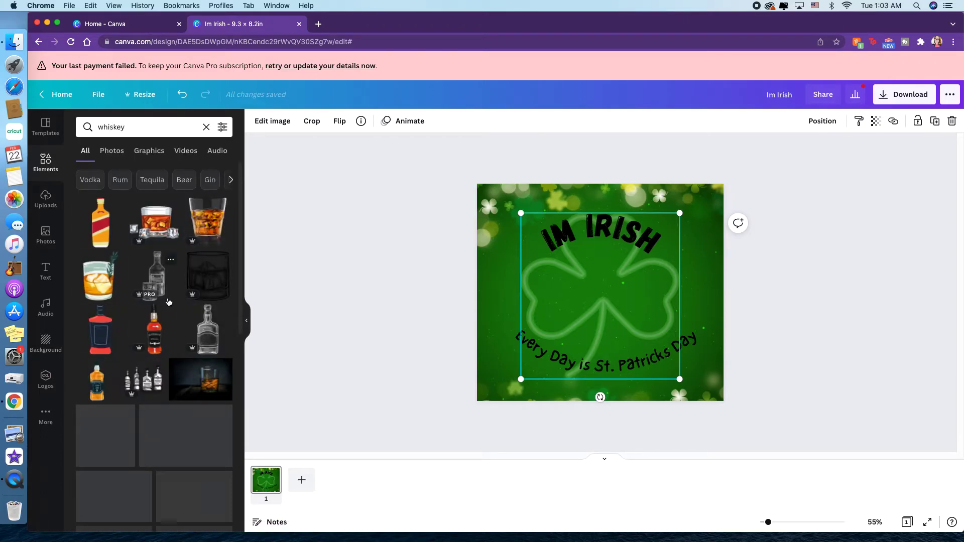
pyautogui.click(150, 150)
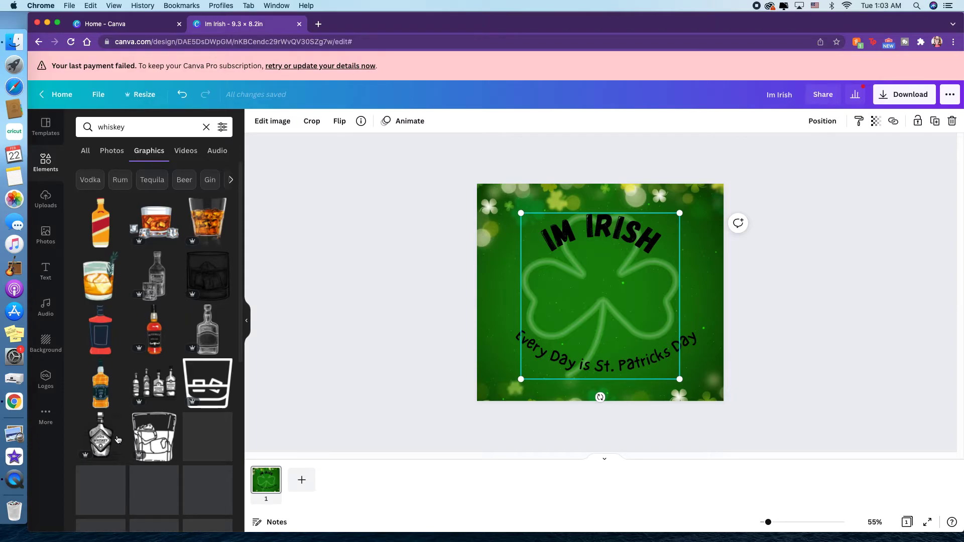
pyautogui.scroll(-3, 117, 440)
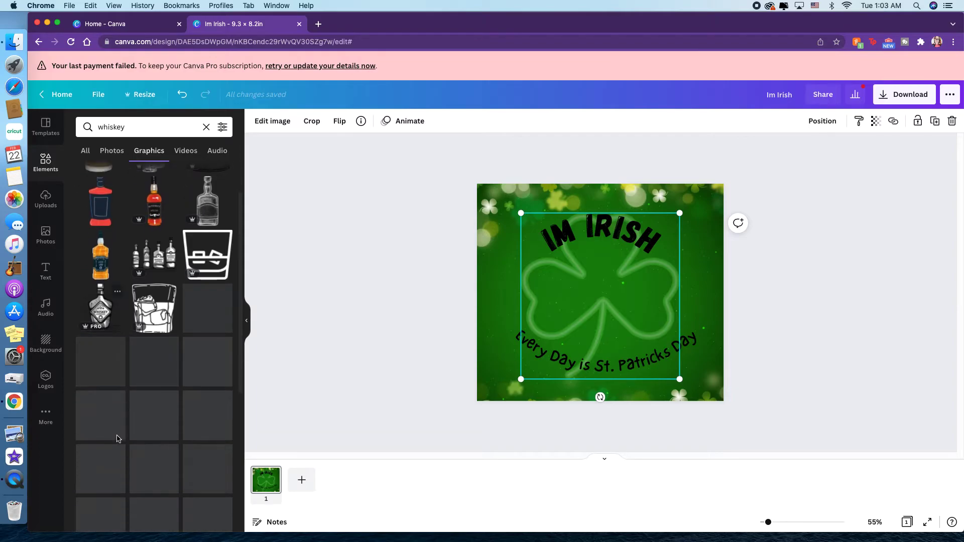
pyautogui.click(103, 312)
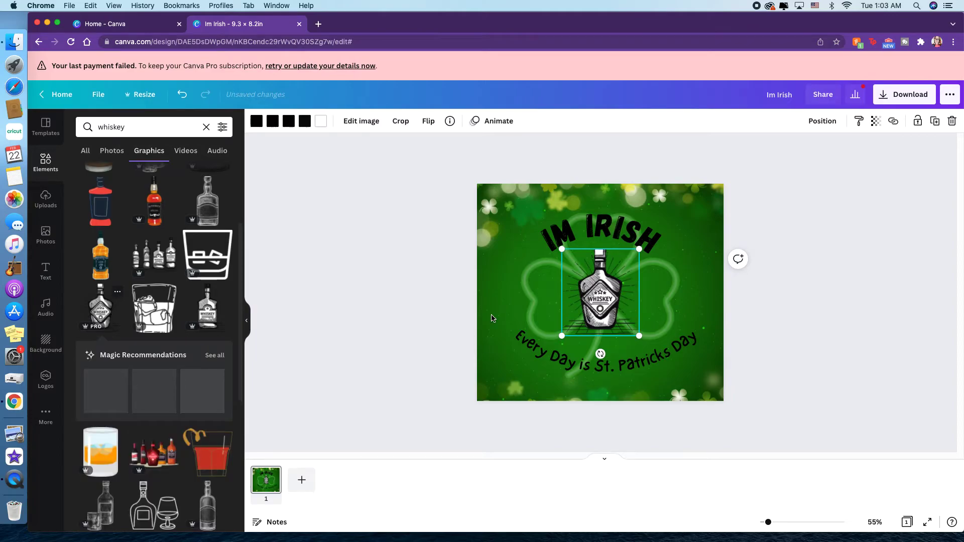
# Step: Enlarge the whiskey bottle and centre it over the shamrock between the two curved text lines
pyautogui.moveTo(606, 312); pyautogui.dragTo(636, 294)
pyautogui.moveTo(589, 317); pyautogui.dragTo(559, 353)
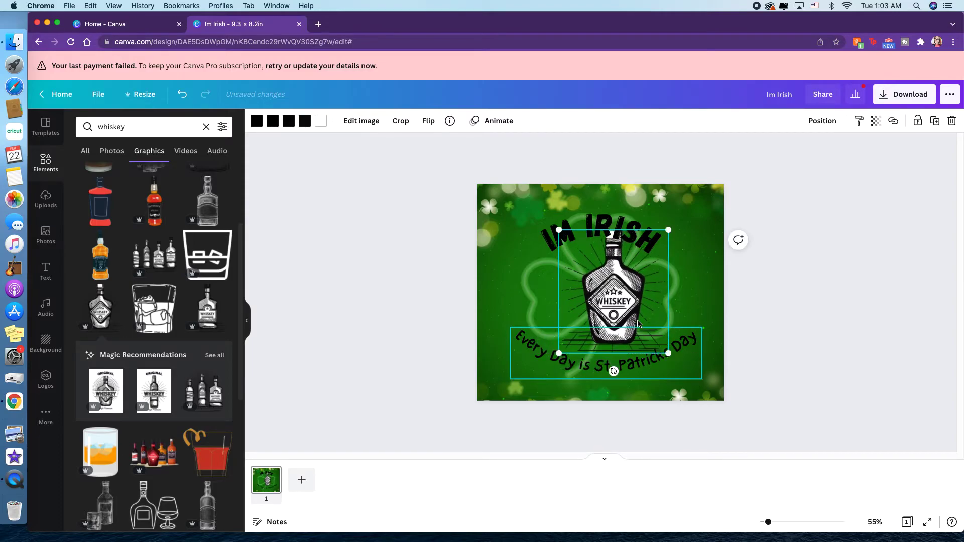
pyautogui.moveTo(630, 306); pyautogui.dragTo(614, 312)
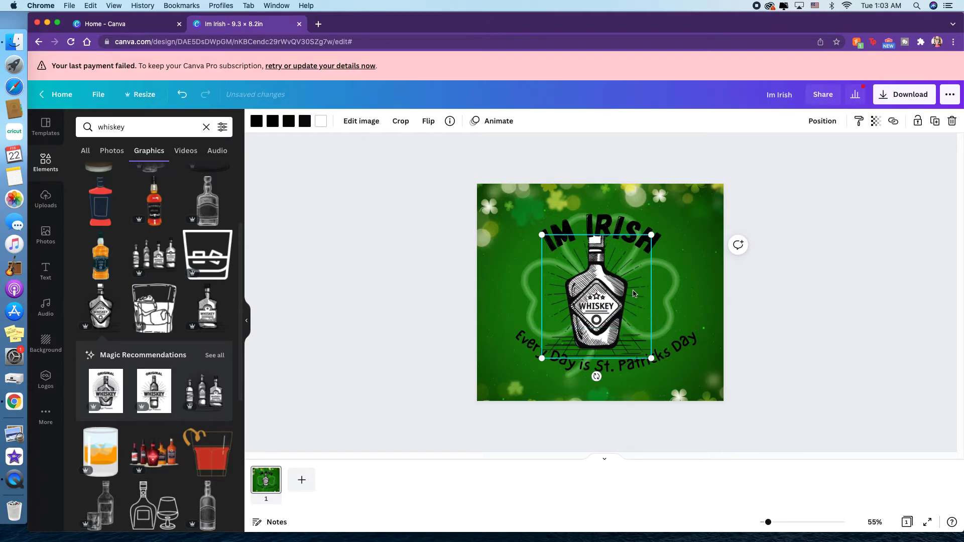
pyautogui.moveTo(651, 235); pyautogui.dragTo(647, 239)
pyautogui.moveTo(592, 292); pyautogui.dragTo(600, 295)
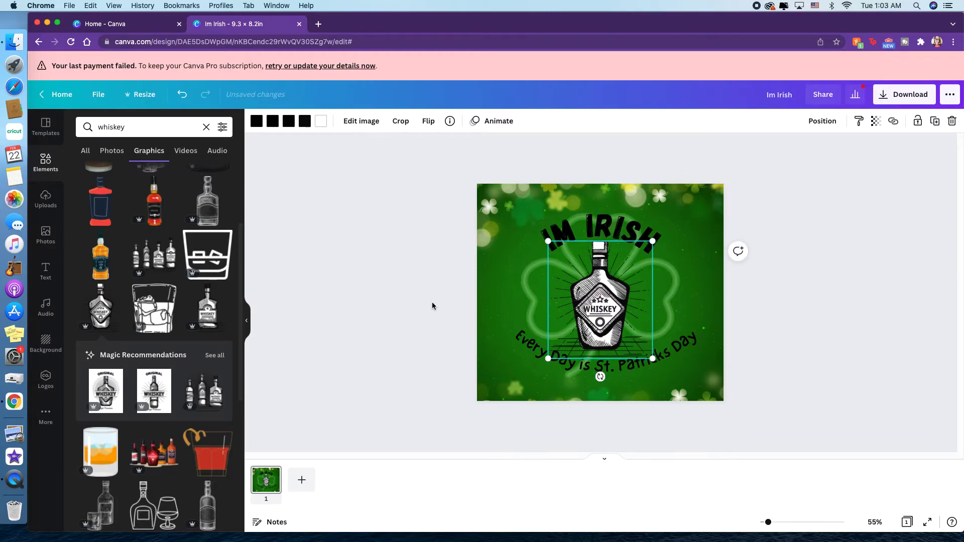
# Step: Try a grey-green photo color for the whiskey bottle's first color and set it back to black
pyautogui.click(256, 122)
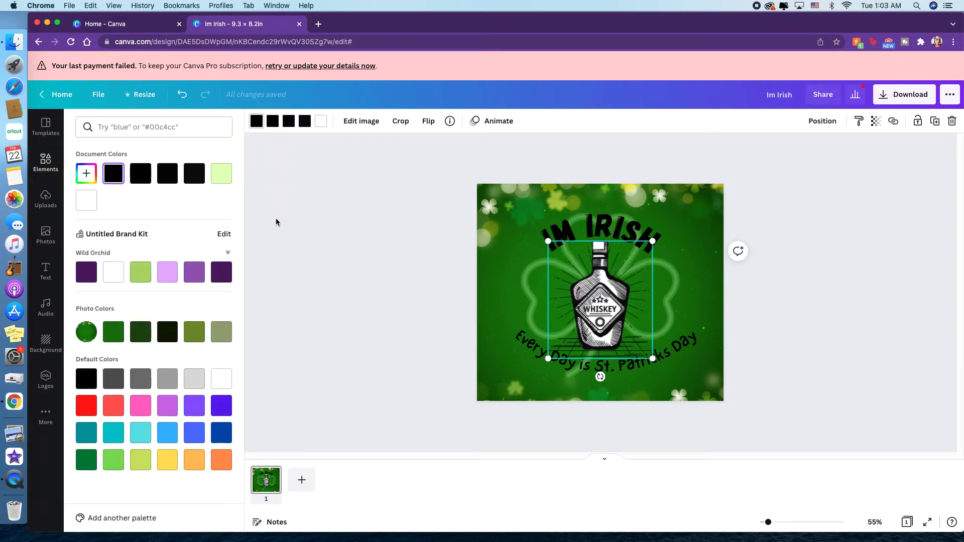
pyautogui.click(226, 335)
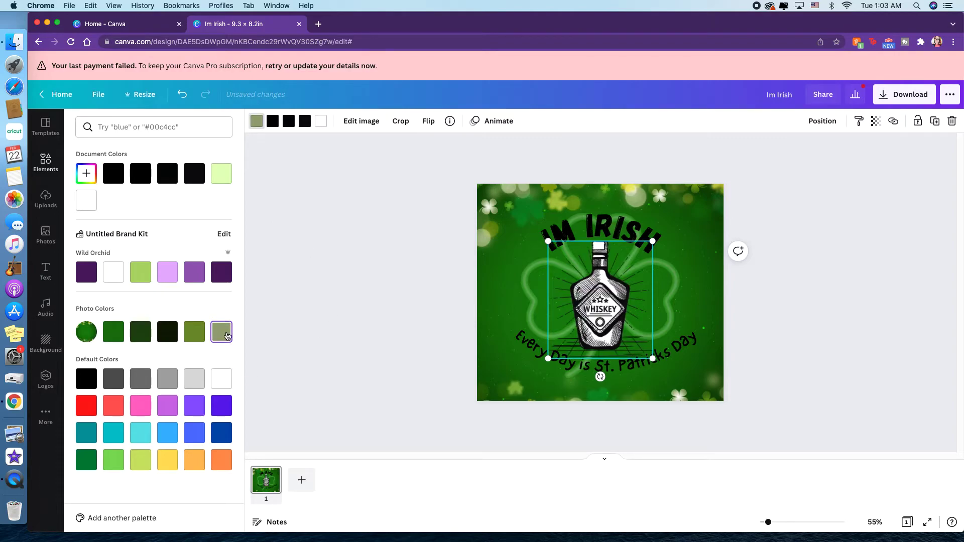
pyautogui.click(82, 378)
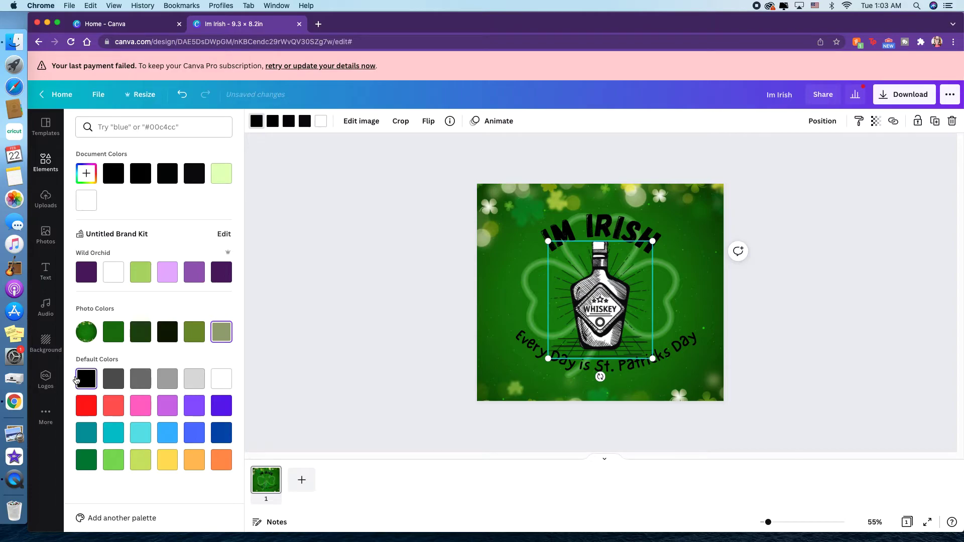
# Step: Try the grey-green photo color for the whiskey bottle's second color and set it back to black
pyautogui.click(272, 122)
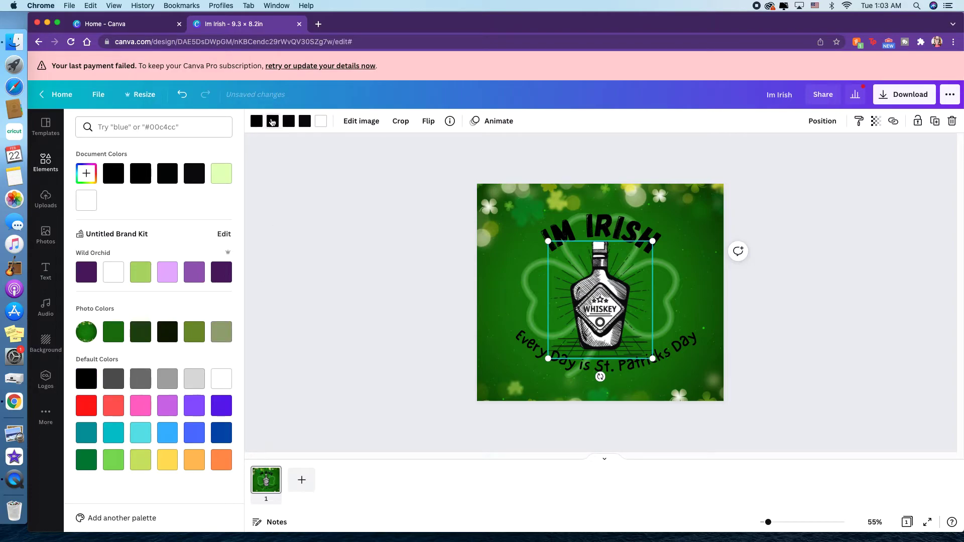
pyautogui.click(227, 336)
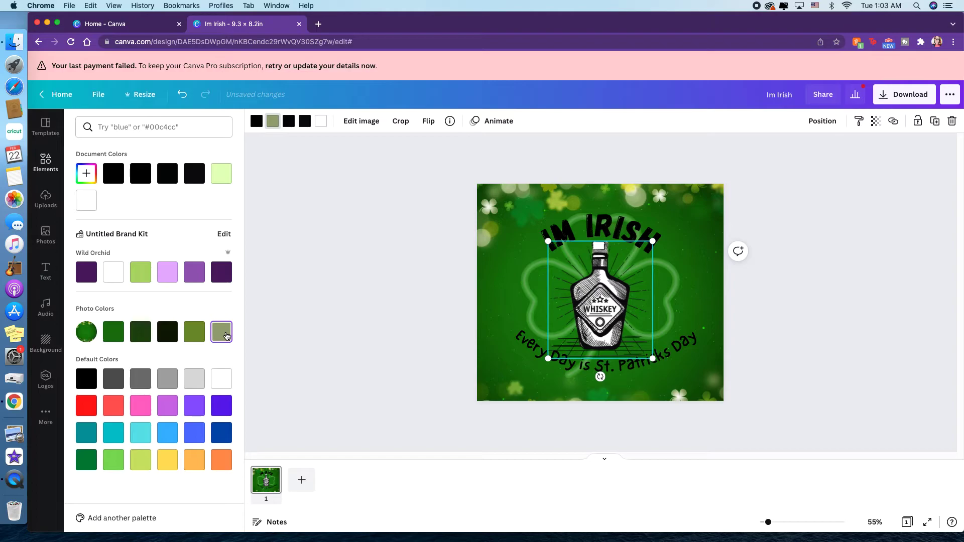
pyautogui.click(113, 173)
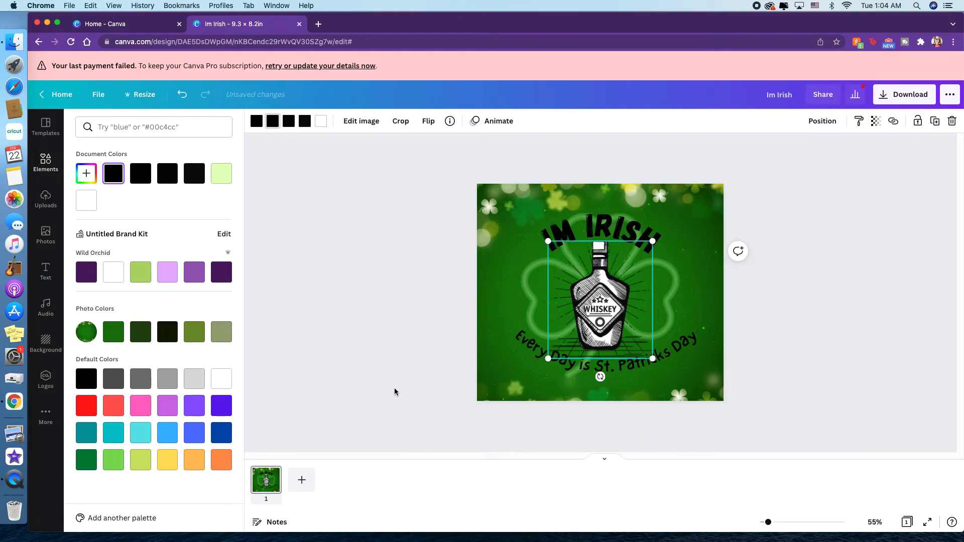
# Step: Set the whiskey bottle's third color to the grey-green photo color; try it on the fourth color and undo that
pyautogui.click(289, 122)
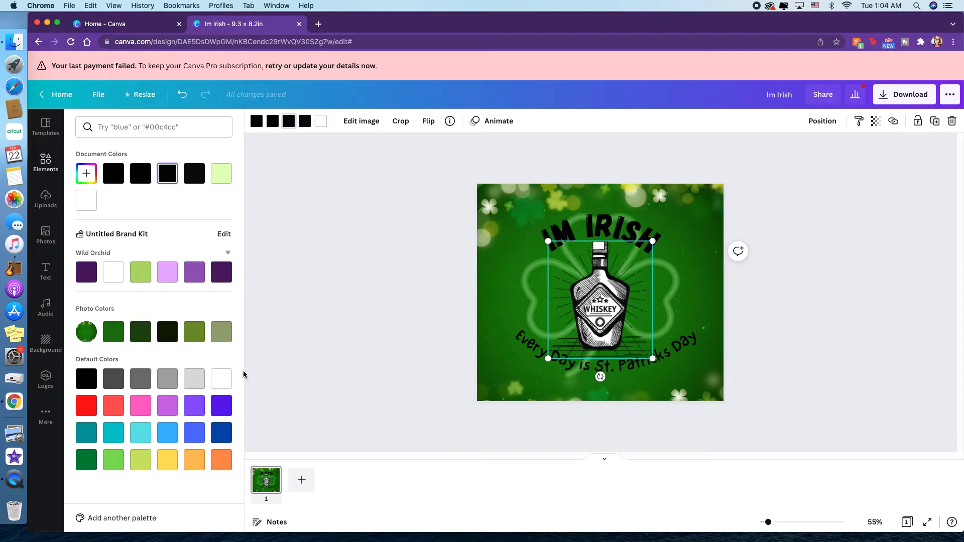
pyautogui.click(224, 334)
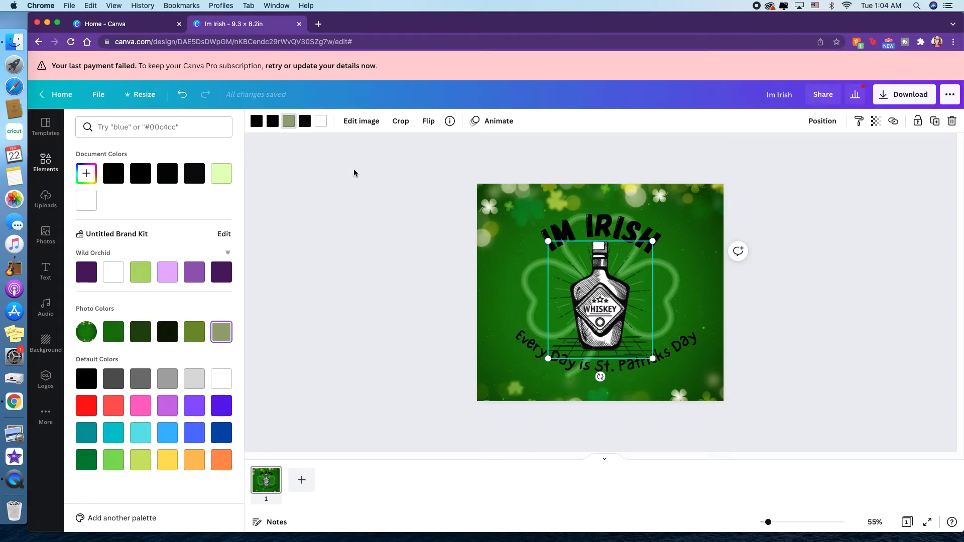
pyautogui.click(304, 121)
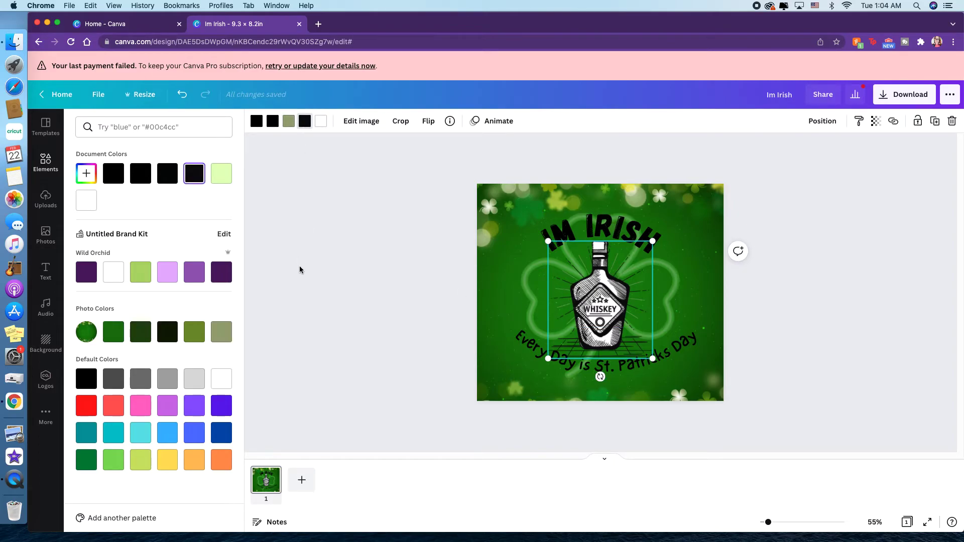
pyautogui.click(217, 332)
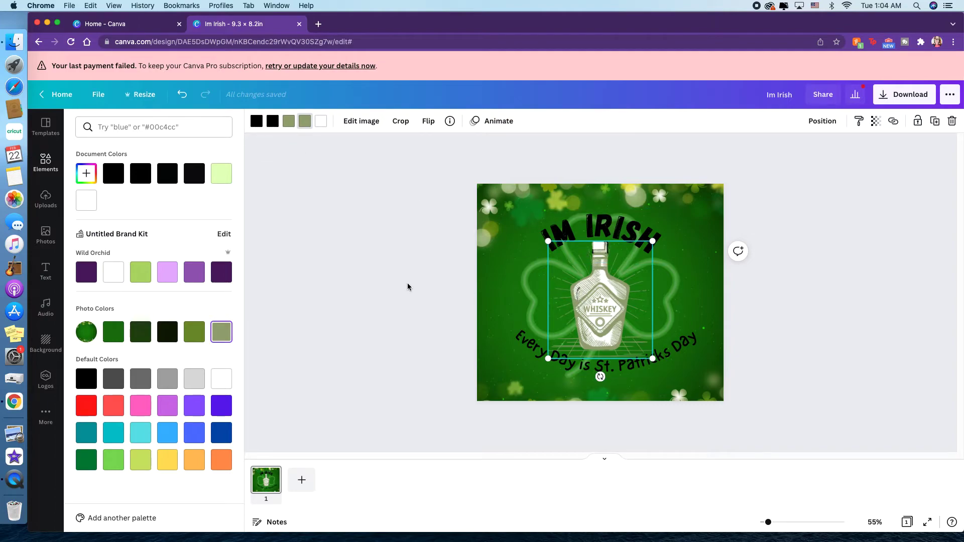
pyautogui.click(182, 96)
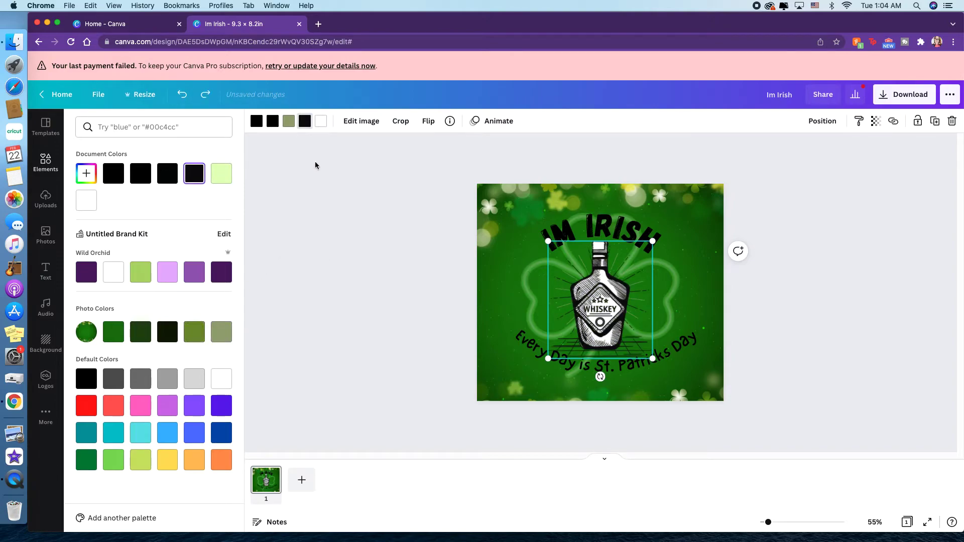
# Step: Recolor the white fill of the whiskey bottle with the grey-green photo color
pyautogui.click(322, 122)
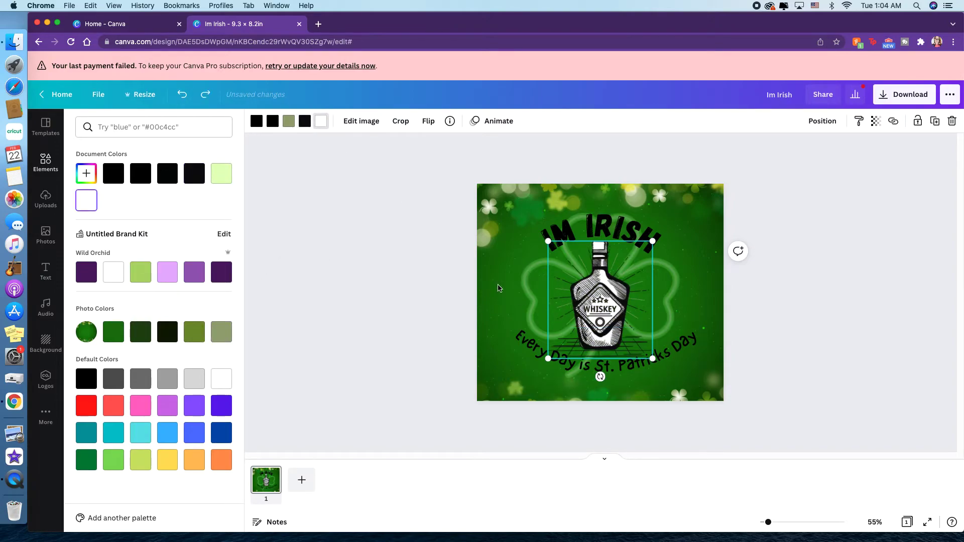
pyautogui.click(222, 333)
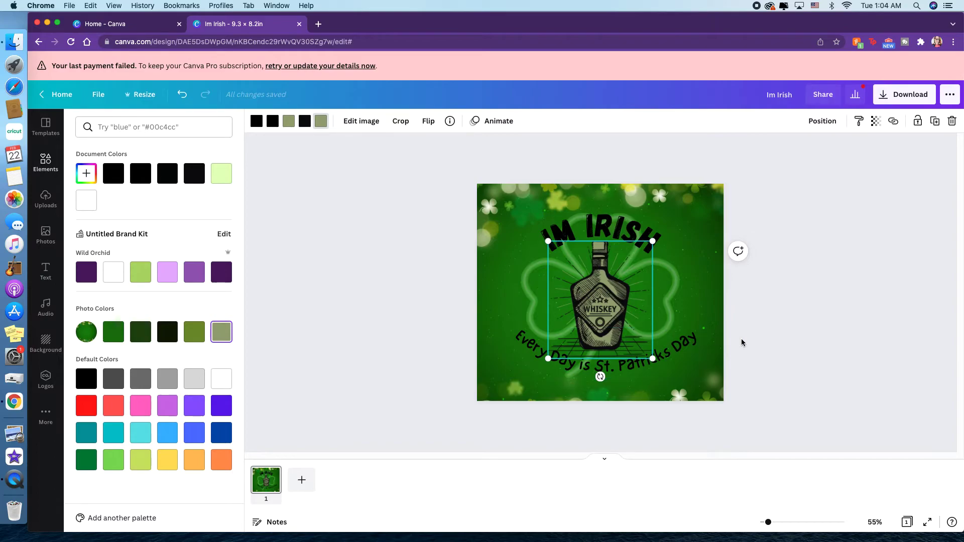
pyautogui.click(843, 329)
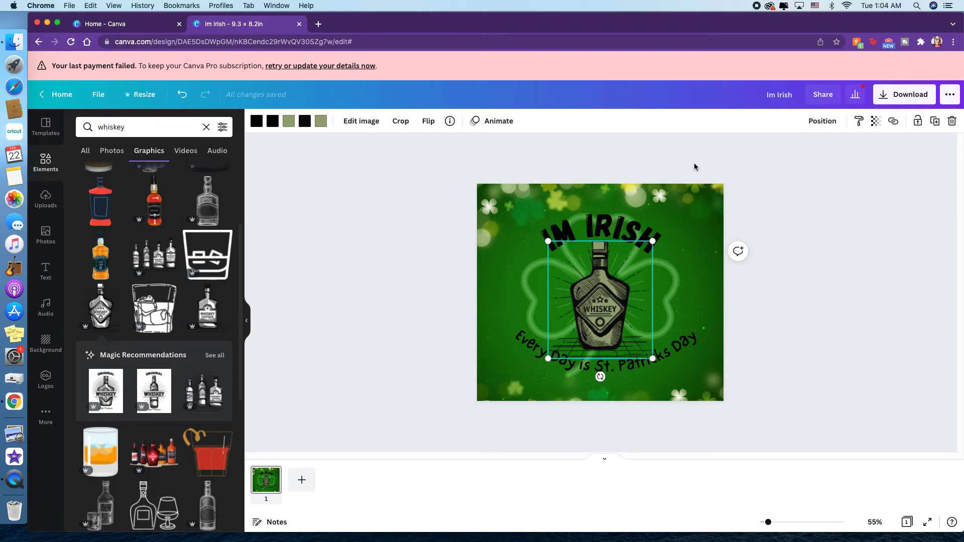
# Step: Download the finished design as a PNG and dismiss the sharing notice
pyautogui.click(913, 99)
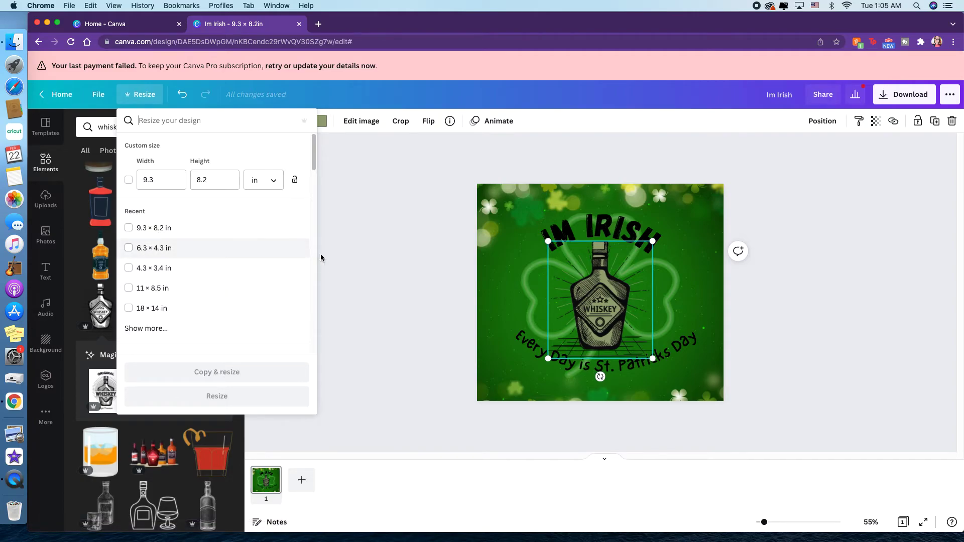
pyautogui.click(354, 324)
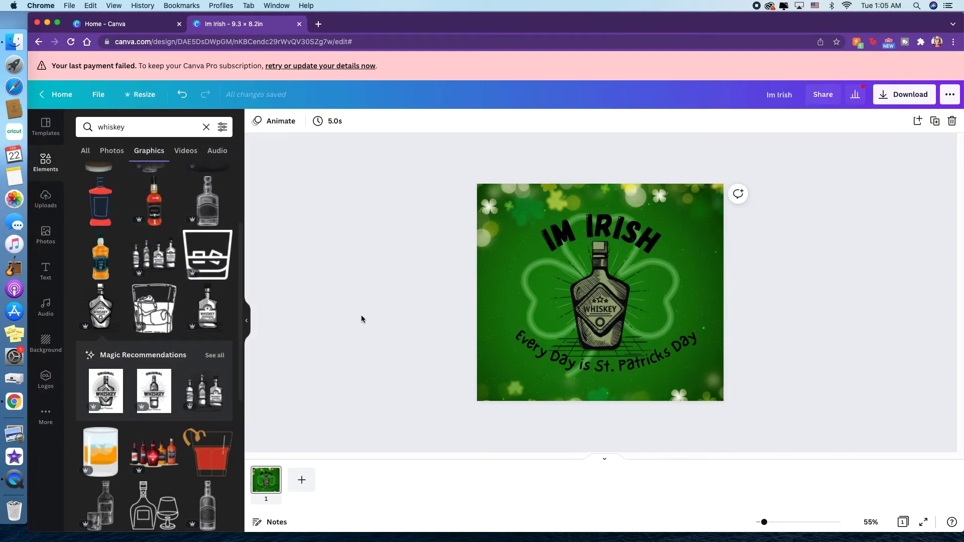
pyautogui.click(910, 100)
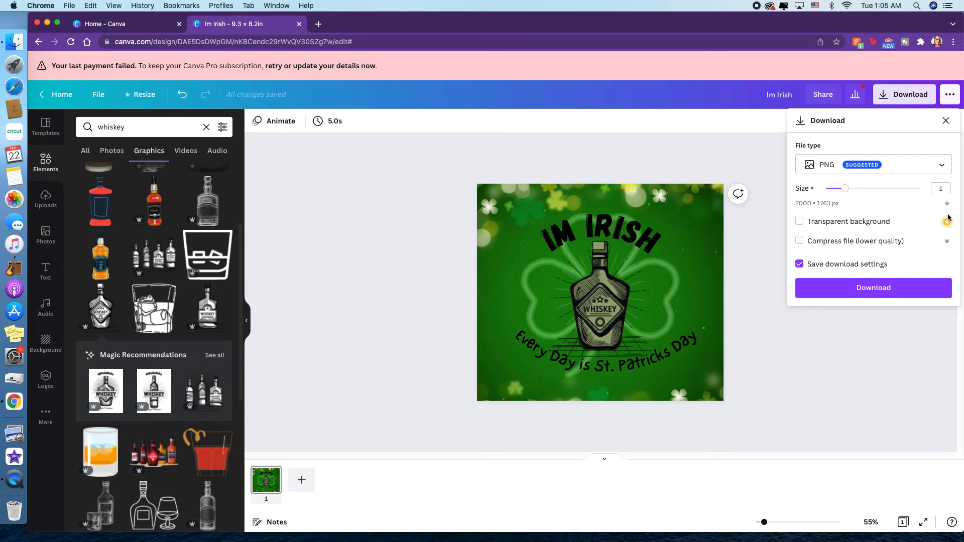
pyautogui.click(850, 289)
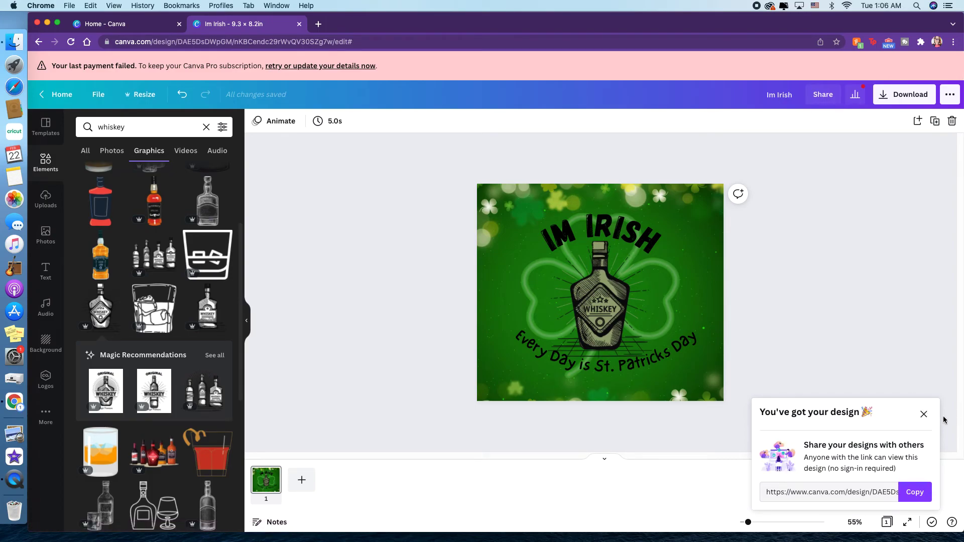
pyautogui.click(923, 415)
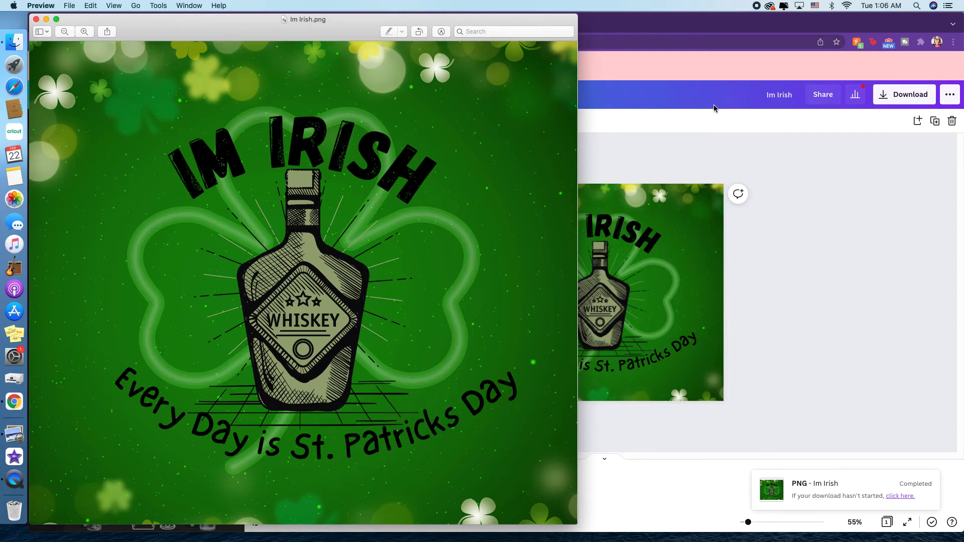
# Step: Minimise the browser and, in Preview, move Im Irish.png to the iCloud Desktop folder, replacing the existing file
pyautogui.click(769, 100)
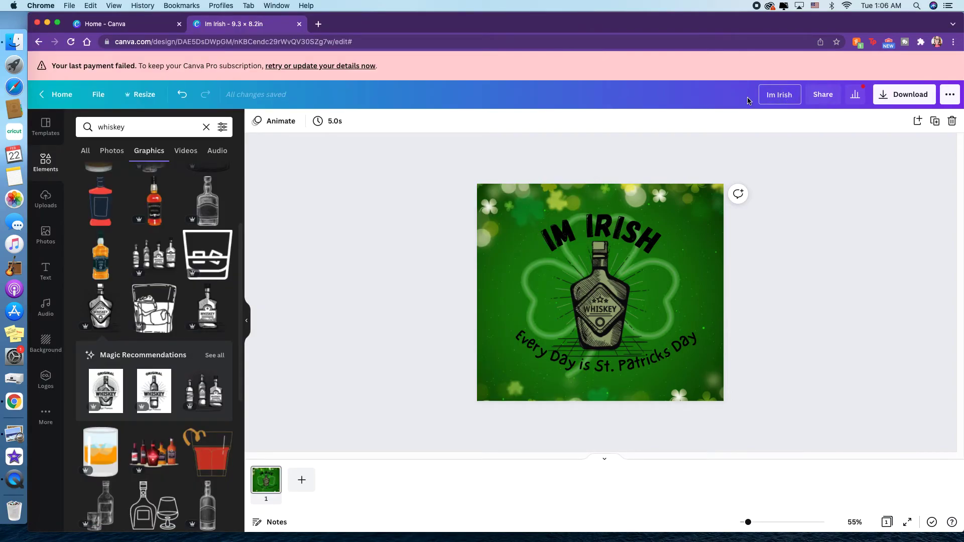
pyautogui.click(48, 24)
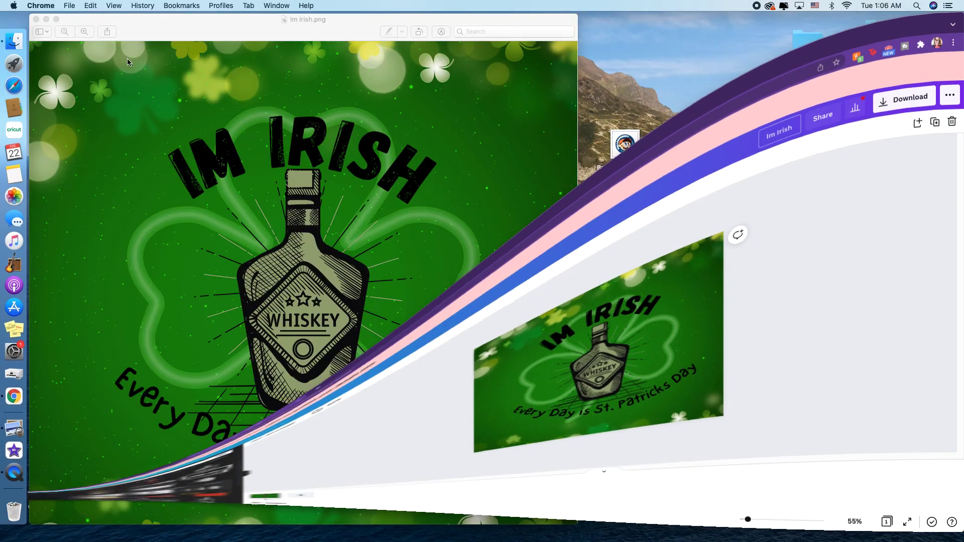
pyautogui.click(330, 20)
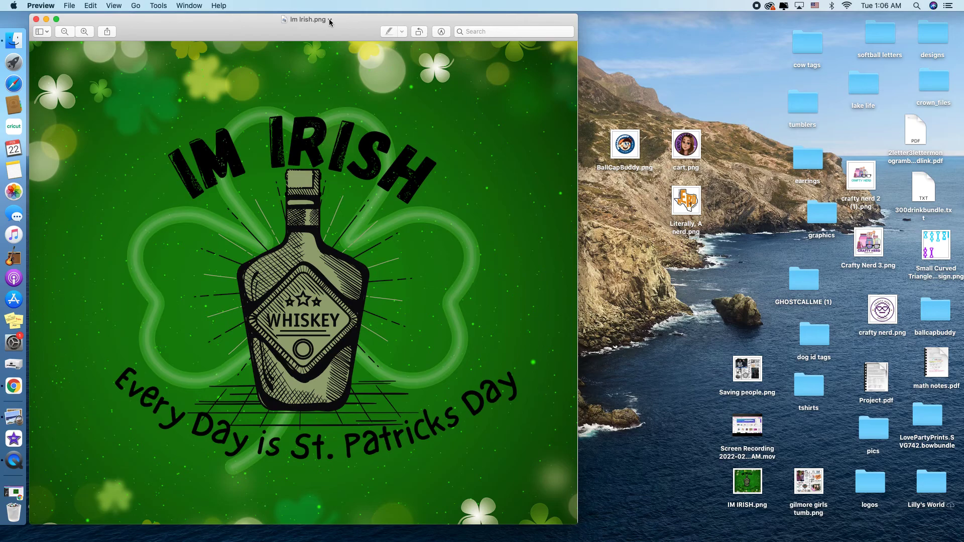
pyautogui.click(329, 20)
pyautogui.click(308, 67)
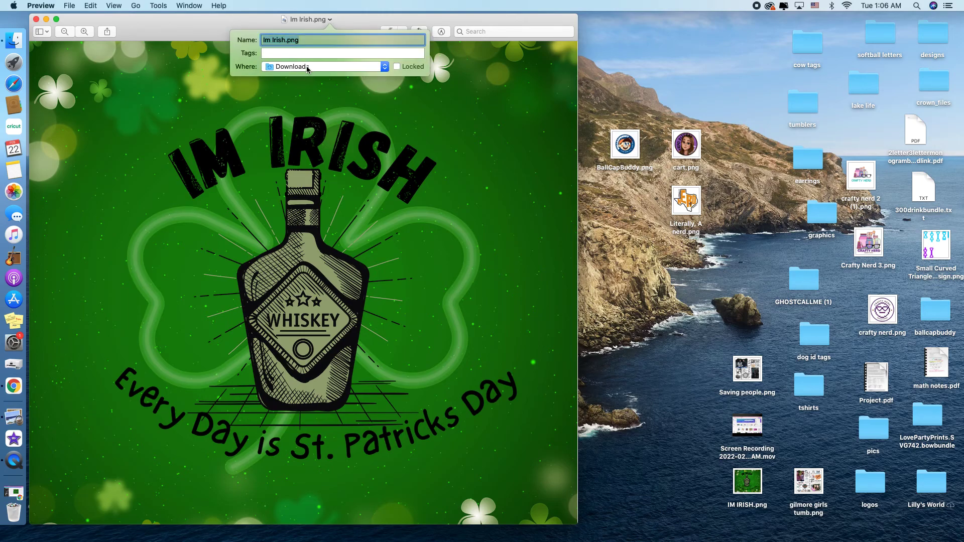
pyautogui.click(308, 67)
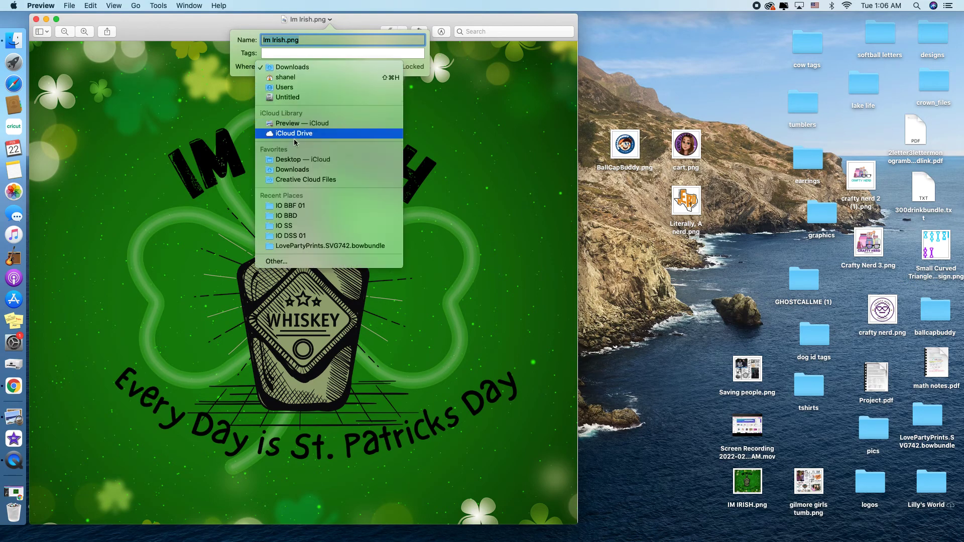
pyautogui.click(294, 159)
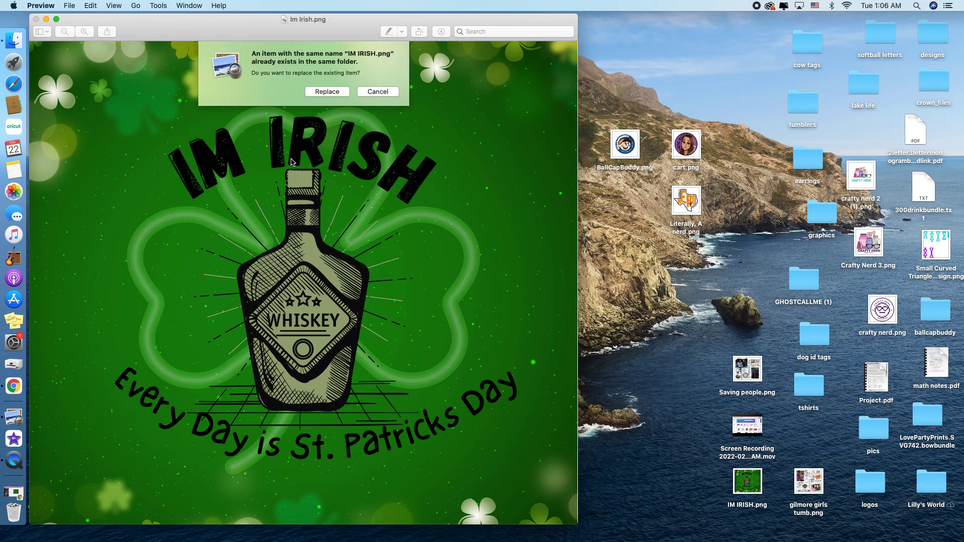
pyautogui.click(323, 91)
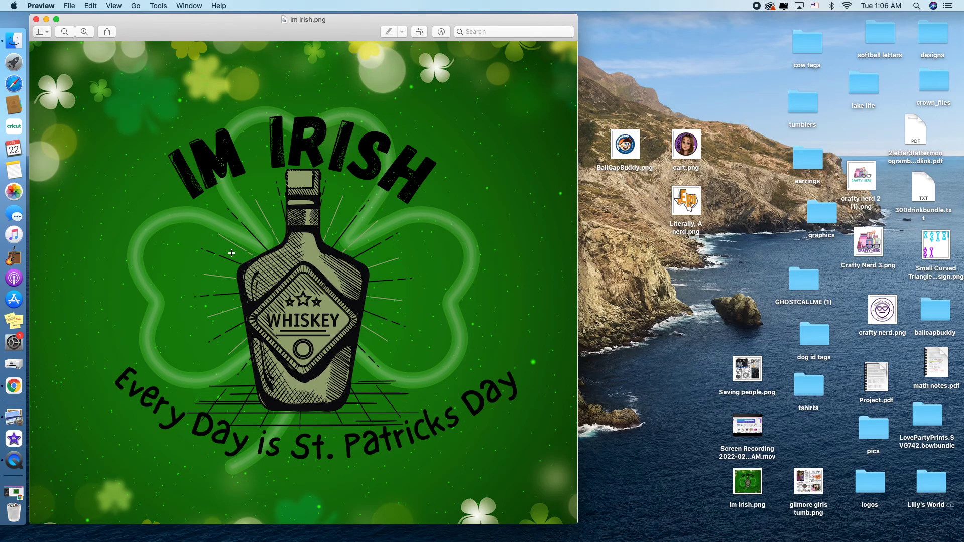
pyautogui.click(72, 7)
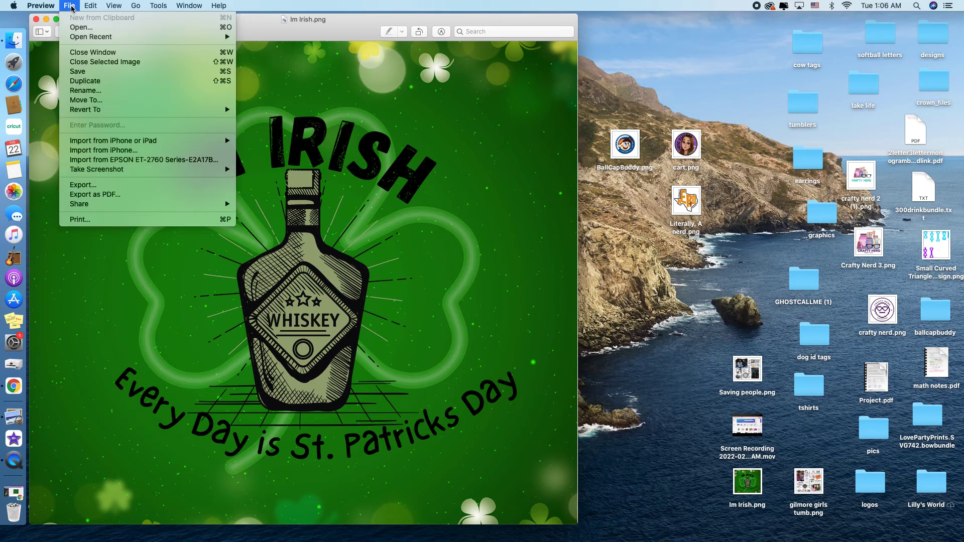
pyautogui.moveTo(90, 6)
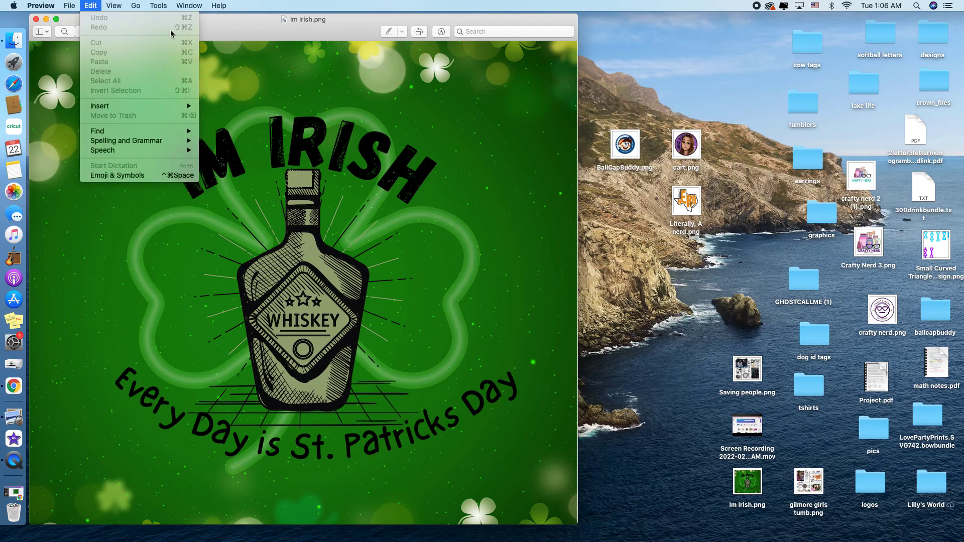
pyautogui.click(71, 6)
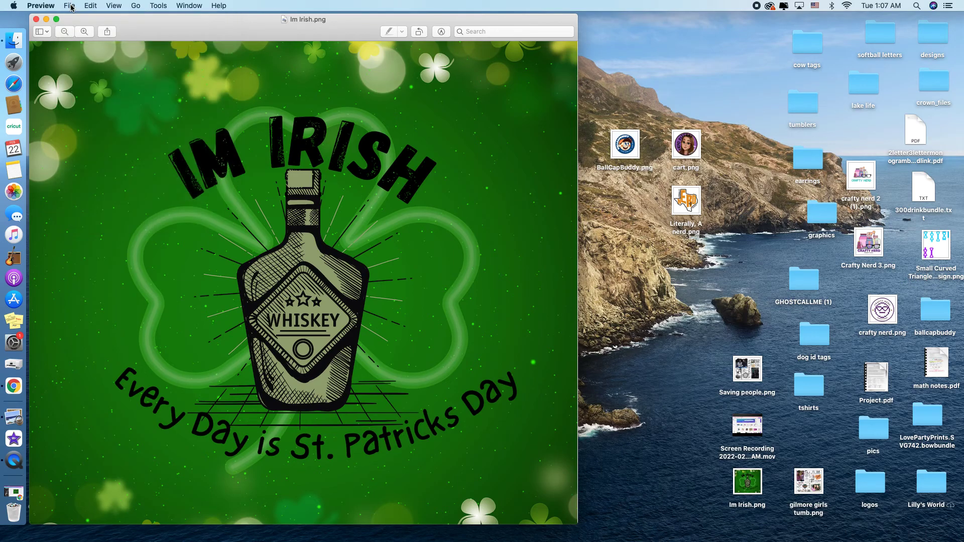
pyautogui.click(69, 6)
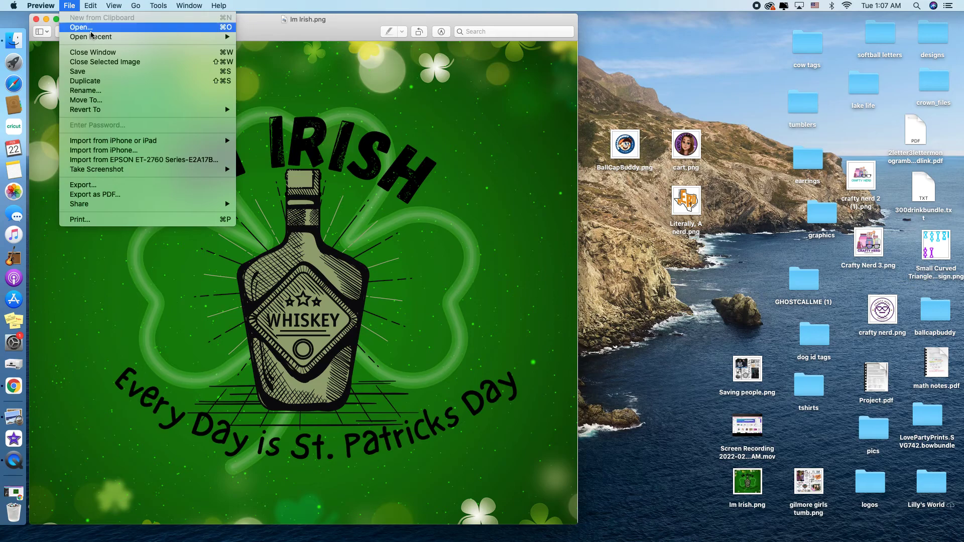
pyautogui.click(102, 219)
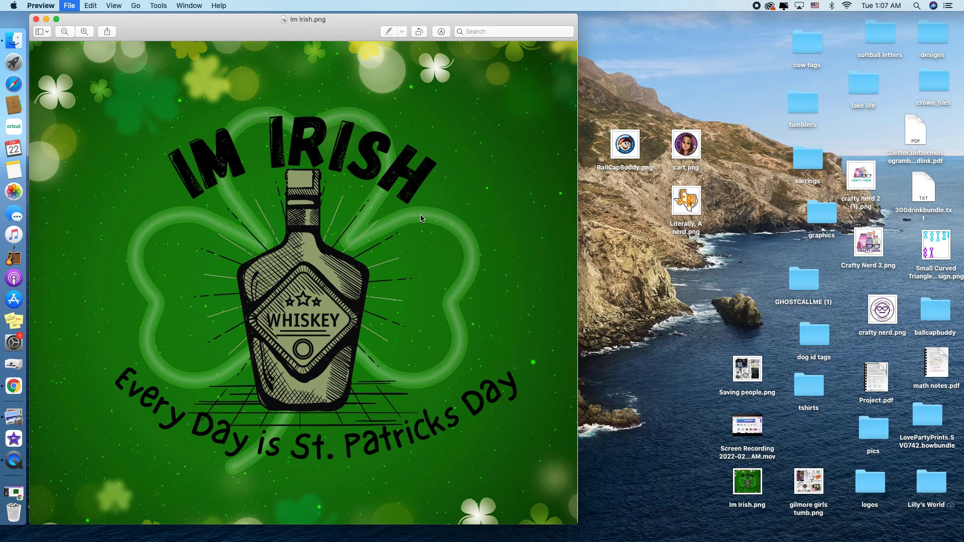
pyautogui.press('super+p')
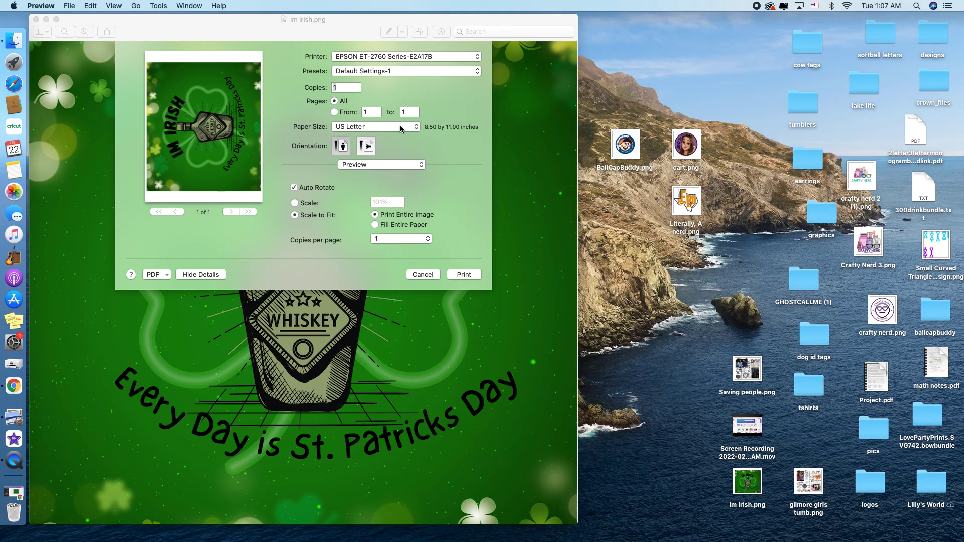
pyautogui.click(354, 73)
pyautogui.click(367, 73)
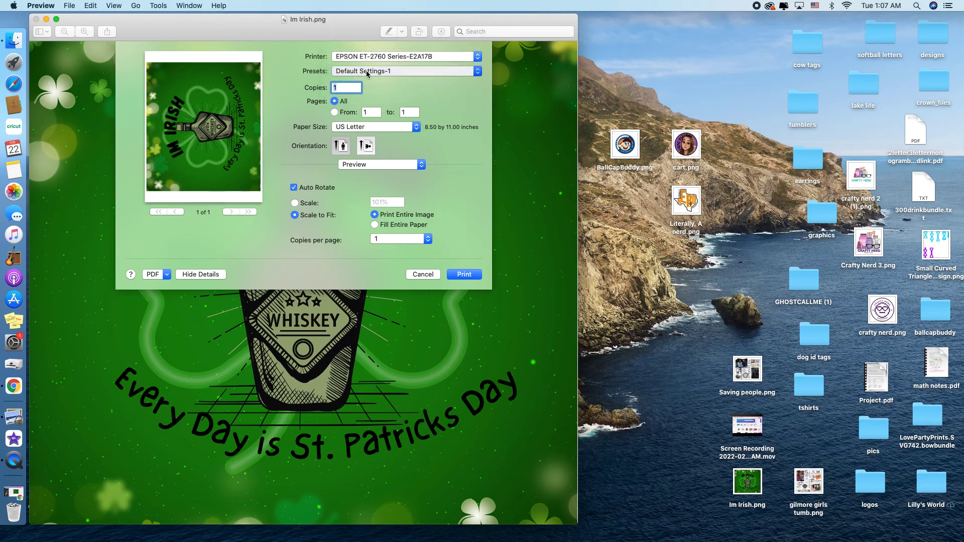
pyautogui.click(408, 165)
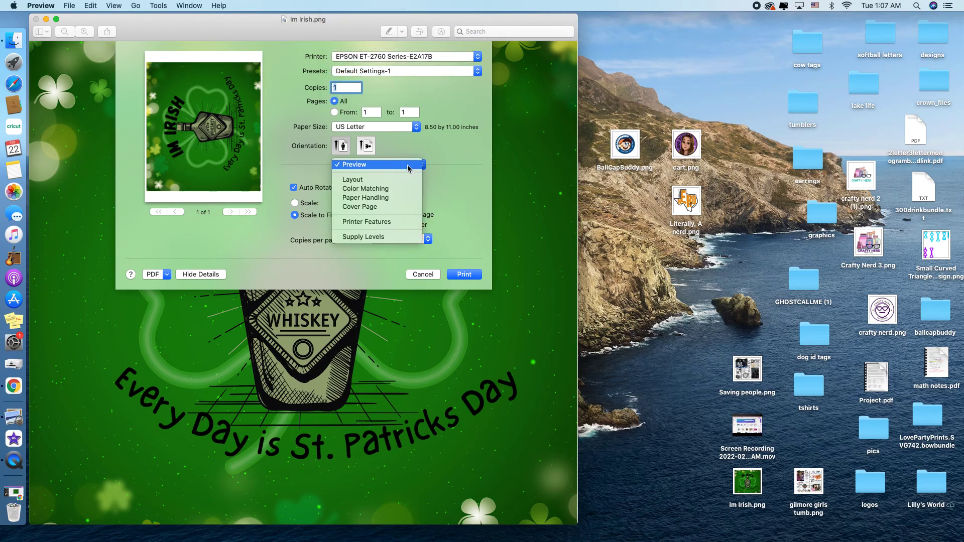
pyautogui.click(423, 275)
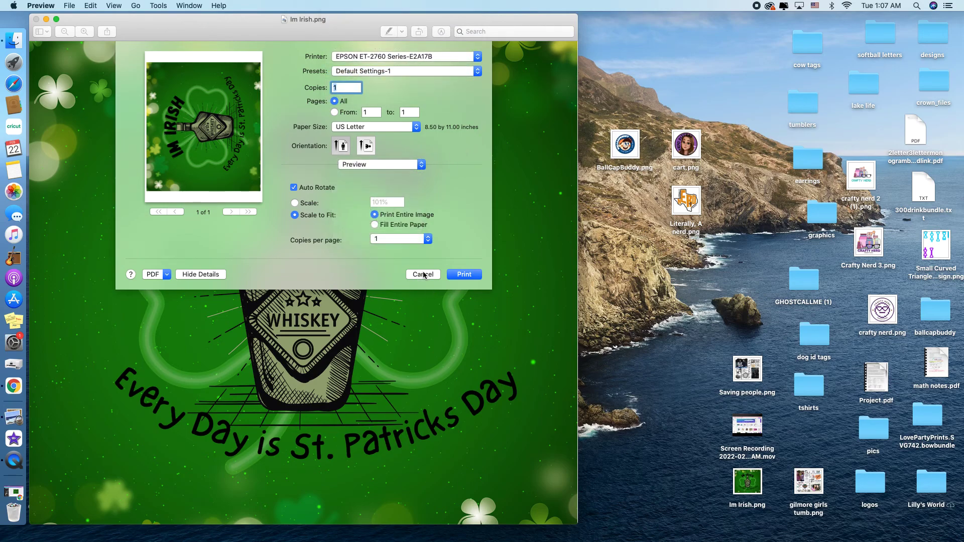
pyautogui.click(423, 274)
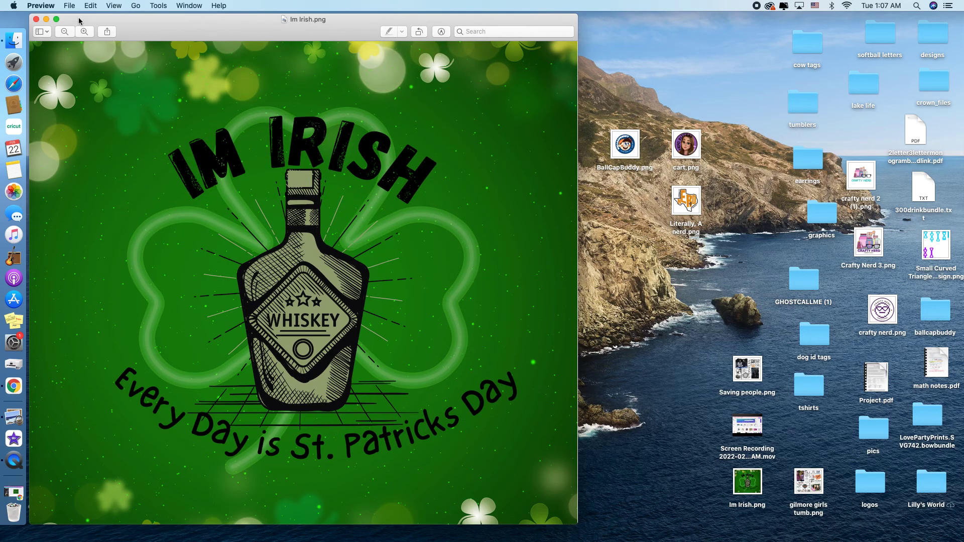
# Step: Open the print settings for Im Irish.png and check the media type and print quality, choosing Premium Presentation Paper Matte and High Quality
pyautogui.click(70, 5)
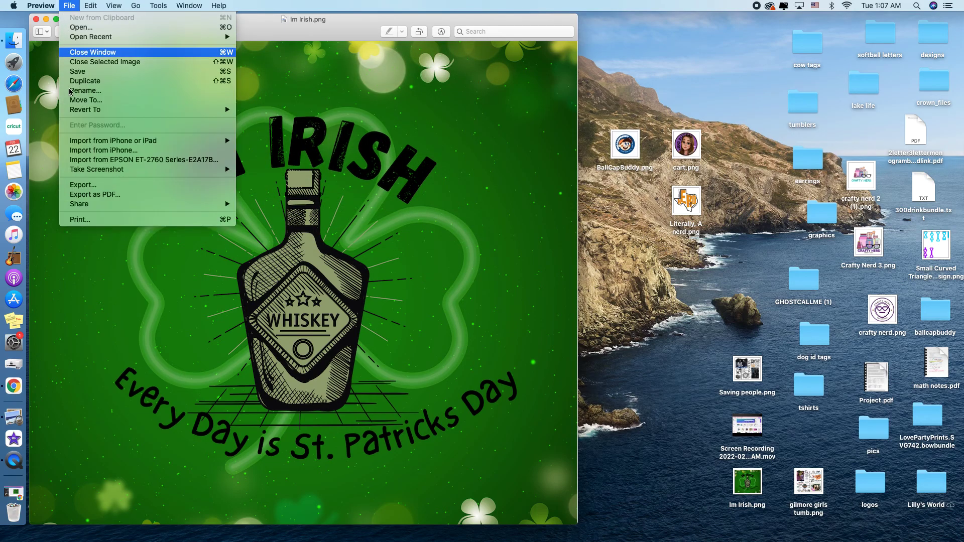
pyautogui.click(90, 220)
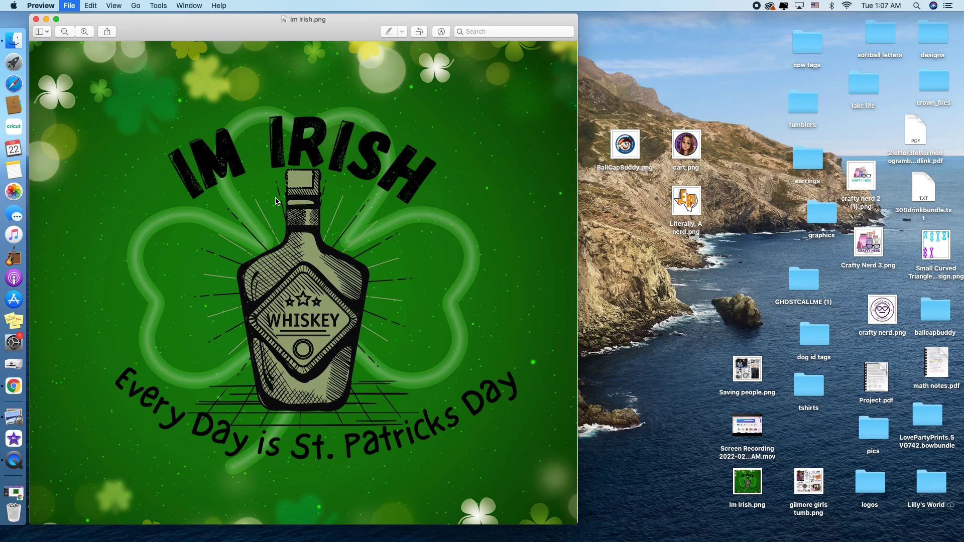
pyautogui.click(402, 164)
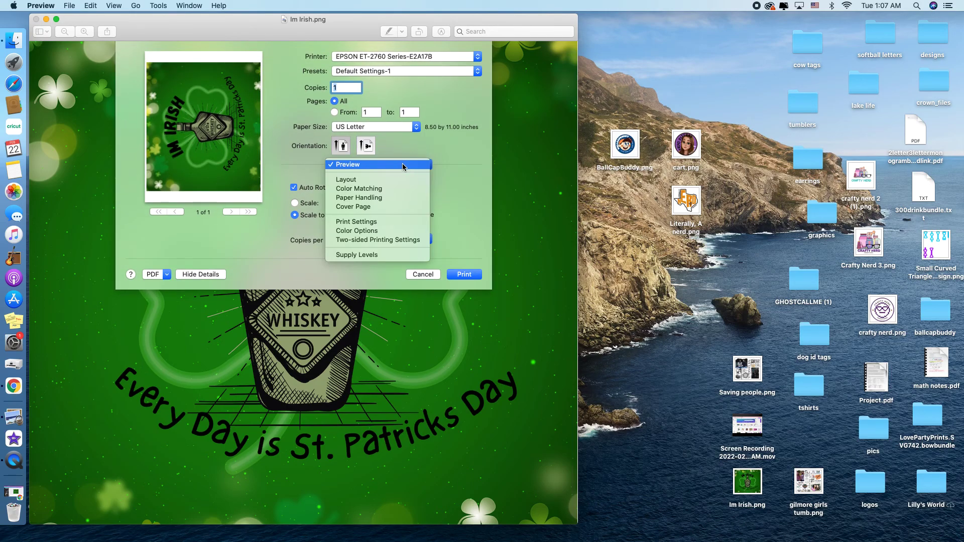
pyautogui.click(399, 219)
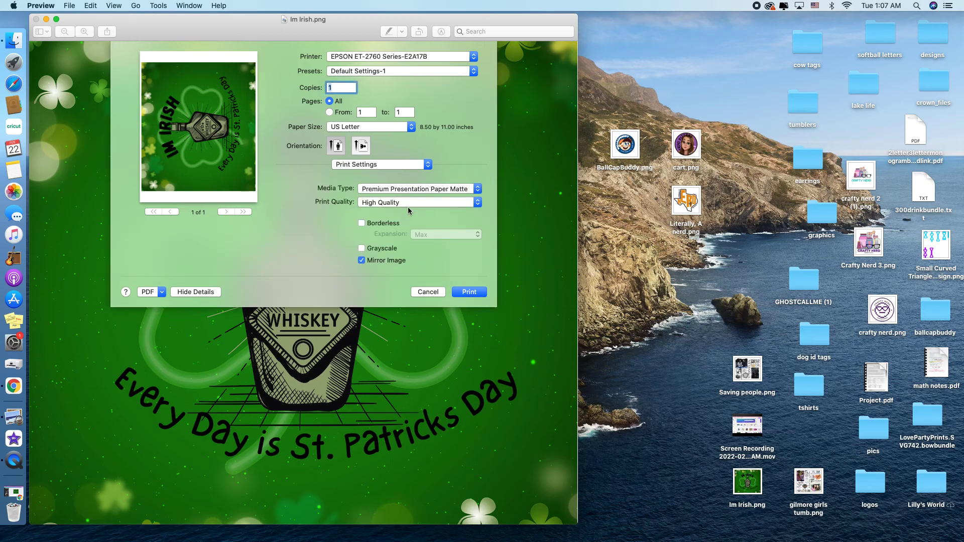
pyautogui.click(451, 189)
pyautogui.click(451, 190)
pyautogui.click(438, 203)
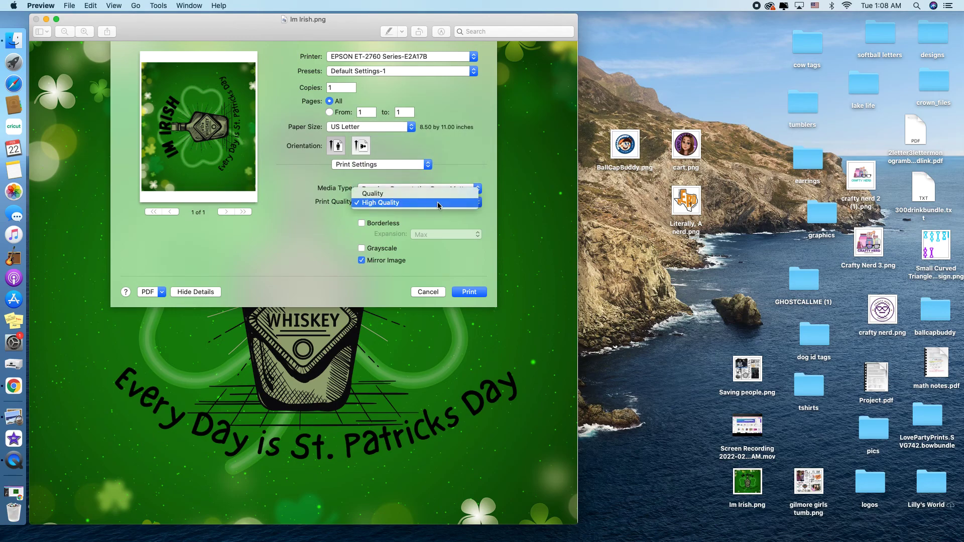
pyautogui.click(438, 204)
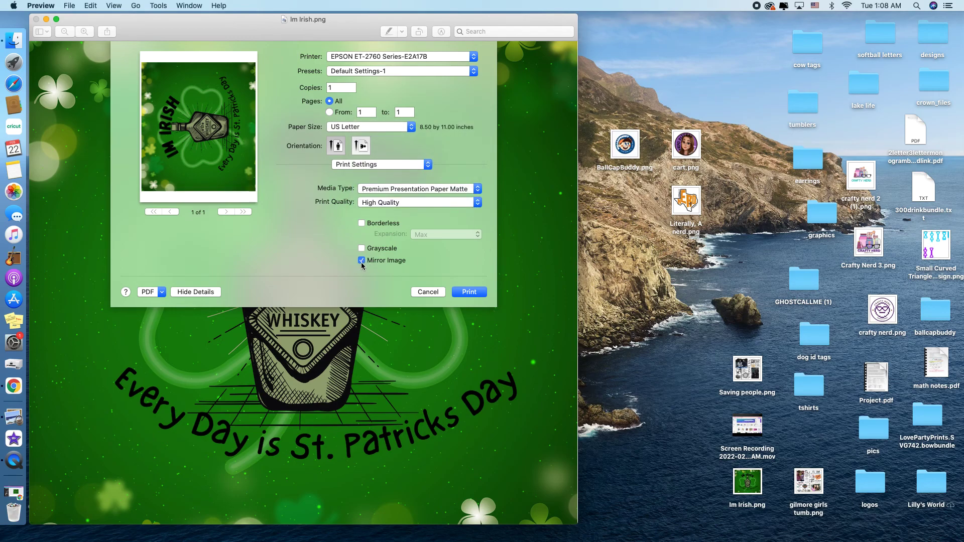
# Step: Review the advanced color options with EPSON Vivid as the mode, and cancel the print dialog without printing
pyautogui.click(392, 166)
pyautogui.click(377, 174)
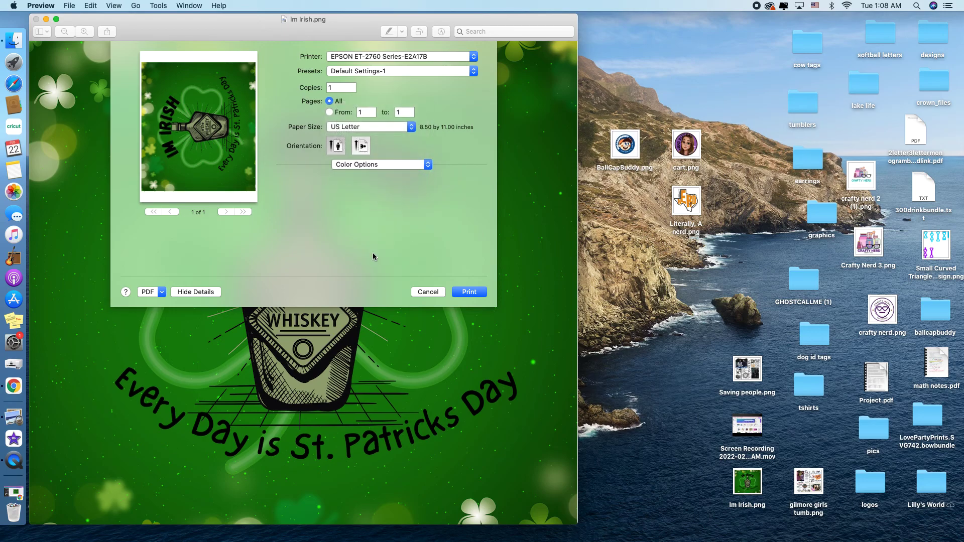
pyautogui.click(284, 220)
pyautogui.click(406, 238)
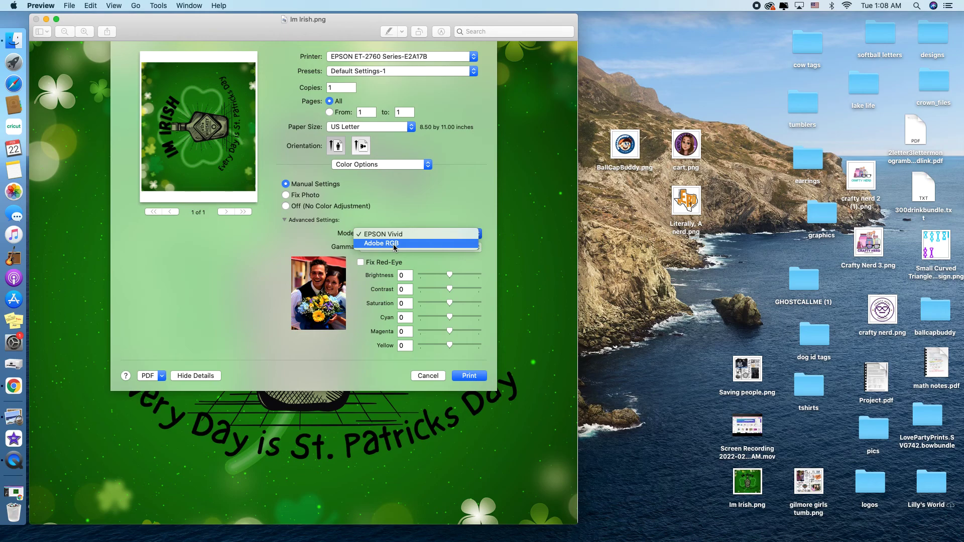
pyautogui.click(393, 235)
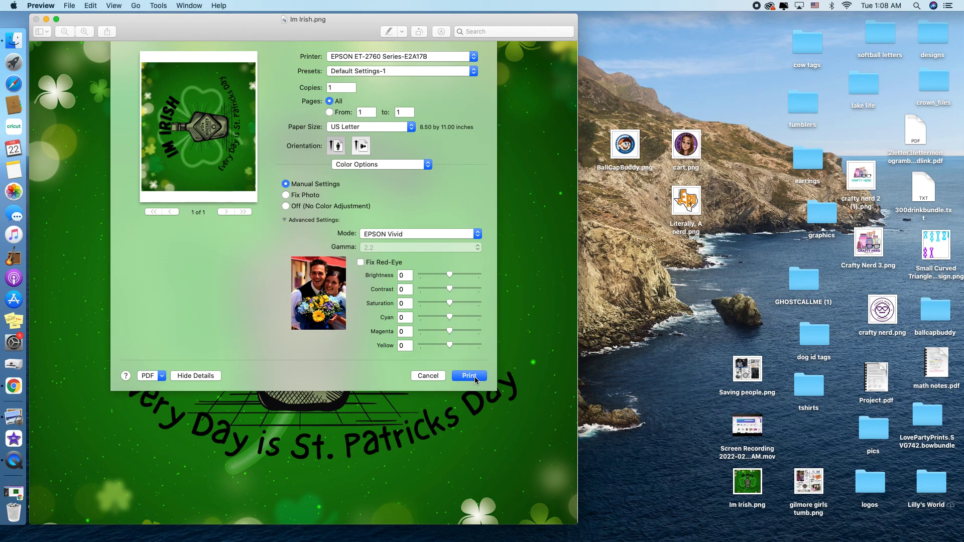
pyautogui.click(419, 376)
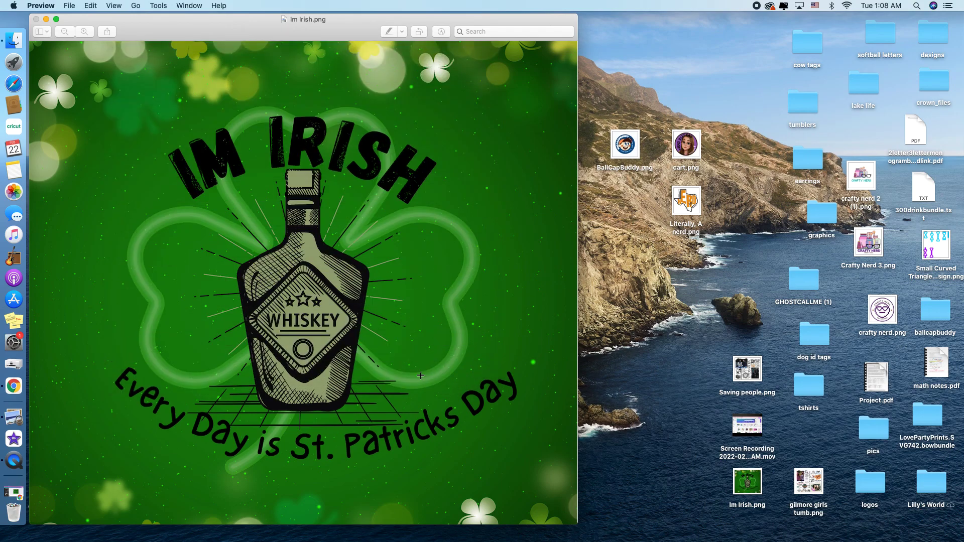